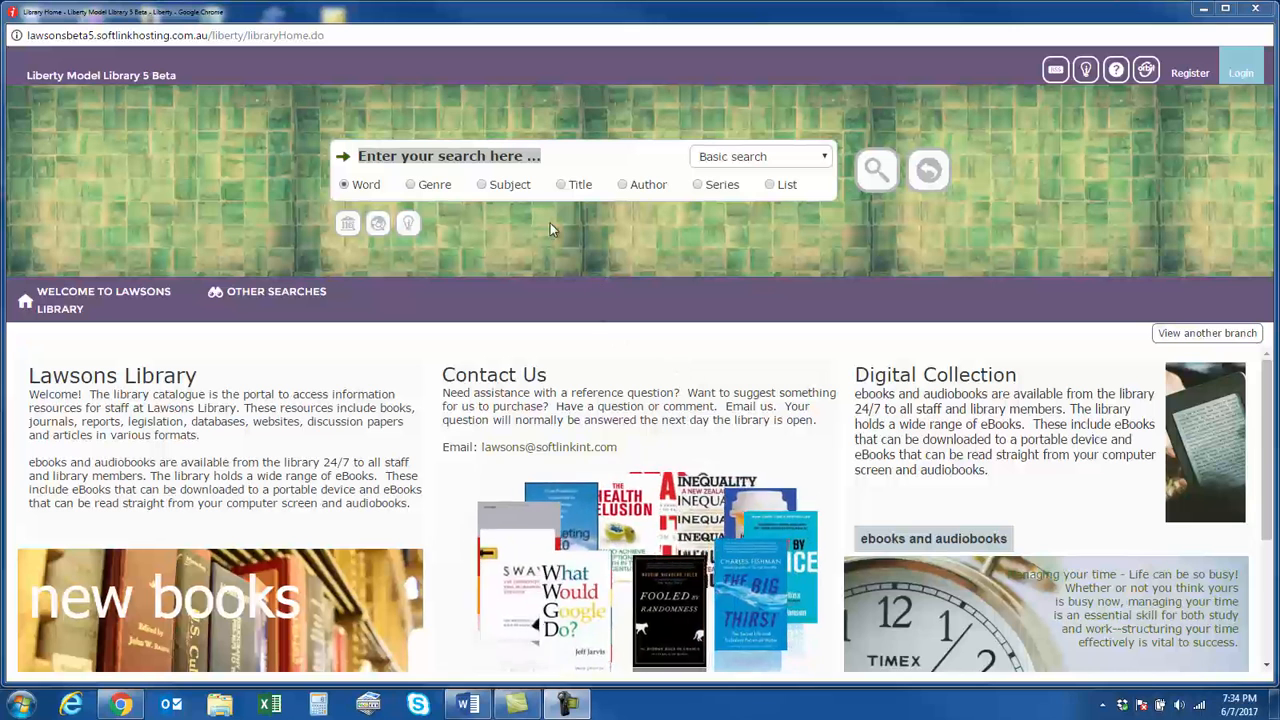
# Run a basic word search for "water" and compare the results in list layout and tile layout
pyautogui.click(539, 155)
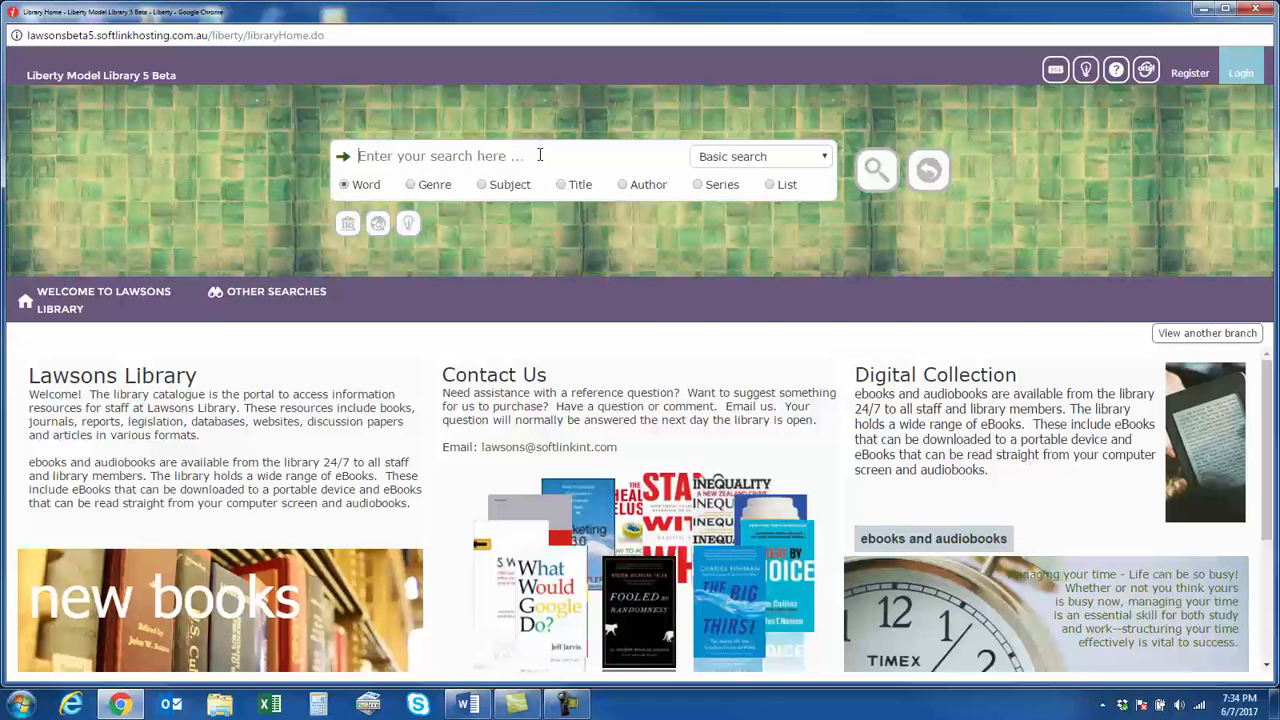
pyautogui.write('at')
pyautogui.press('BackSpace')
pyautogui.press('BackSpace')
pyautogui.write('water')
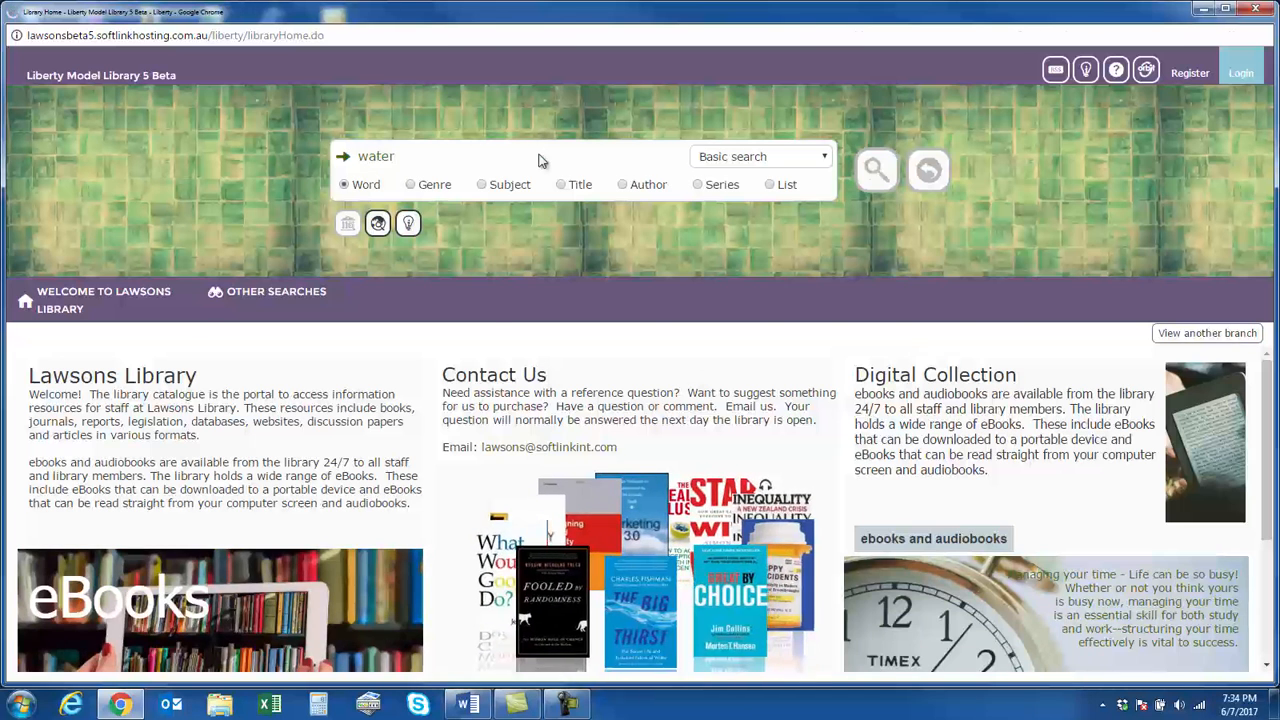
pyautogui.press('Return')
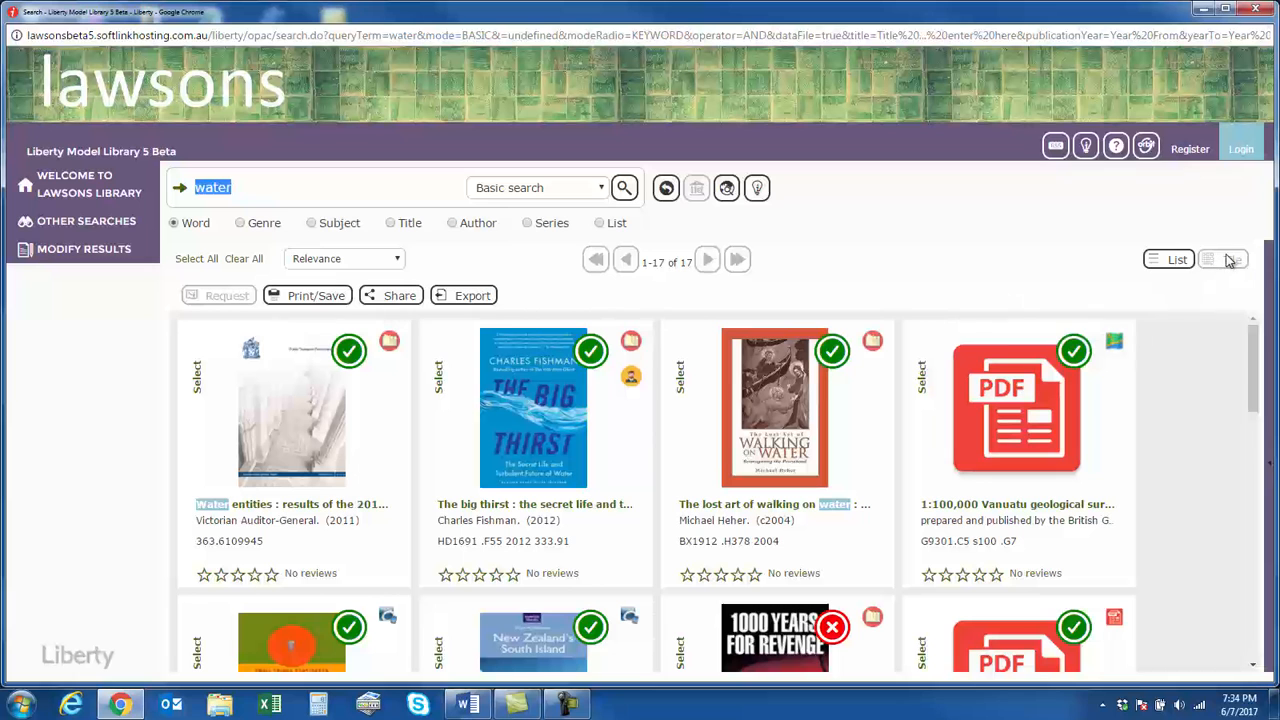
pyautogui.click(1174, 264)
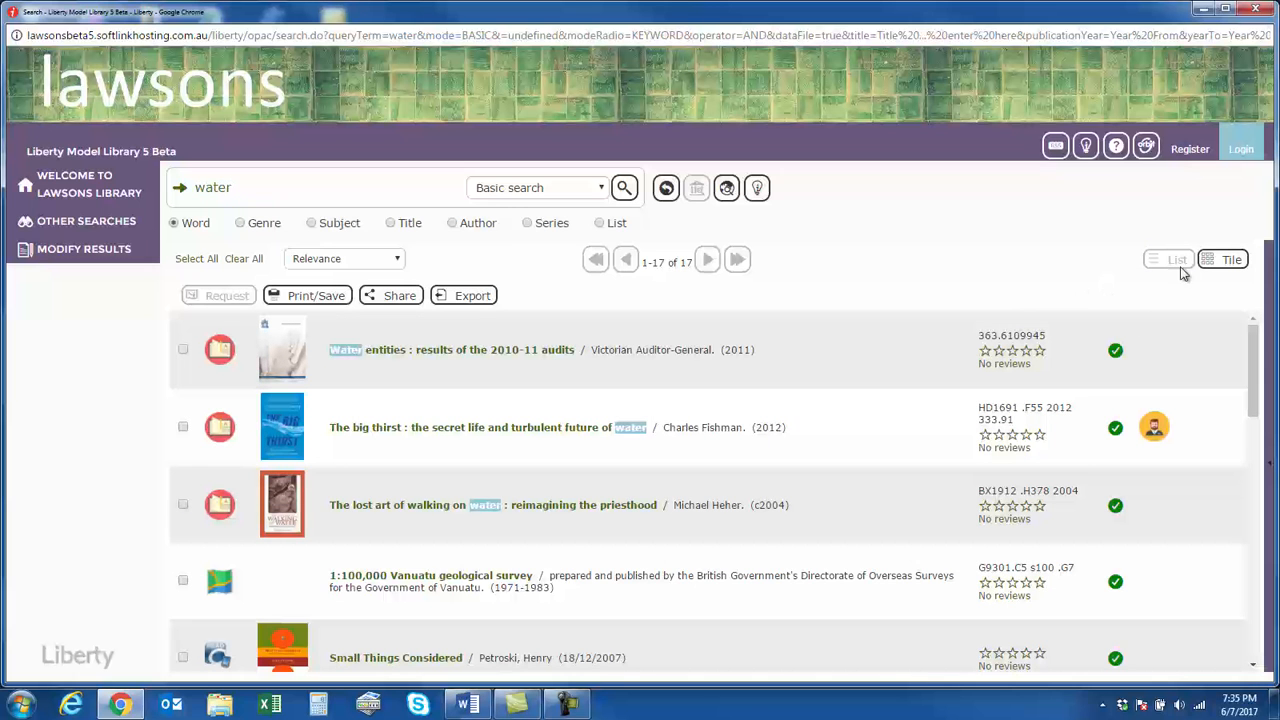
pyautogui.click(1232, 262)
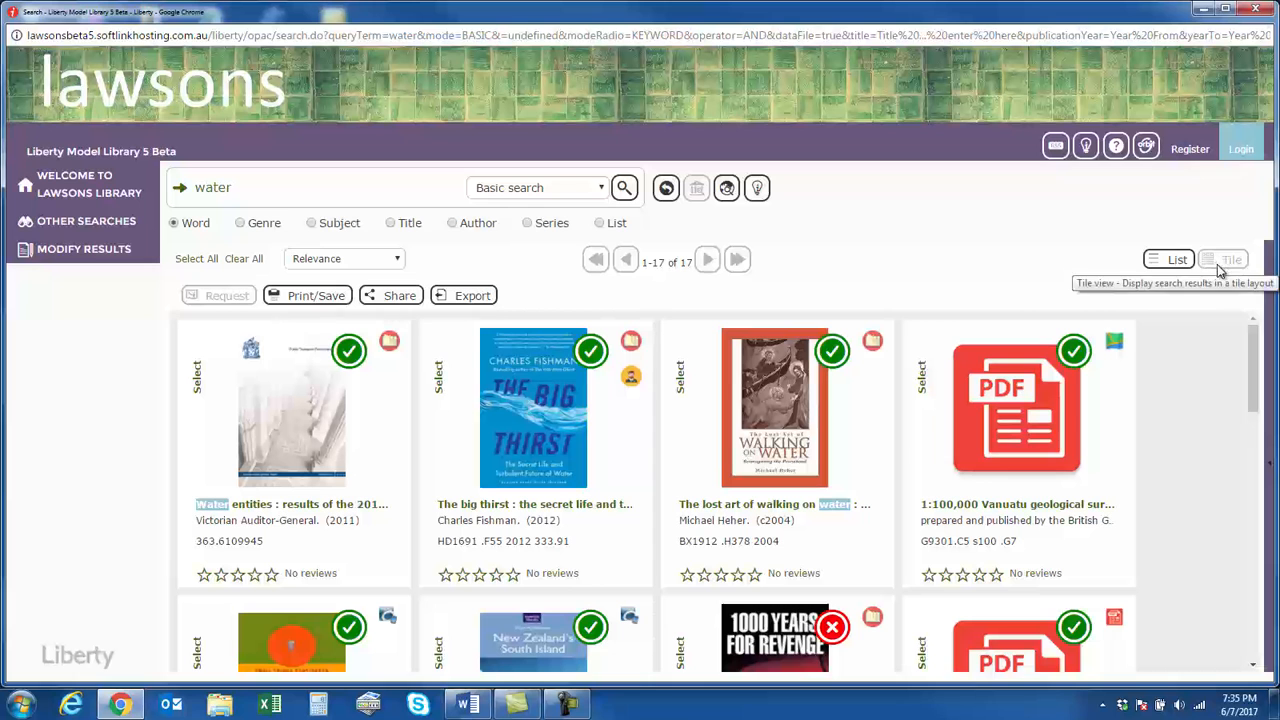
# Log in to the library with the account username and password
pyautogui.click(1241, 150)
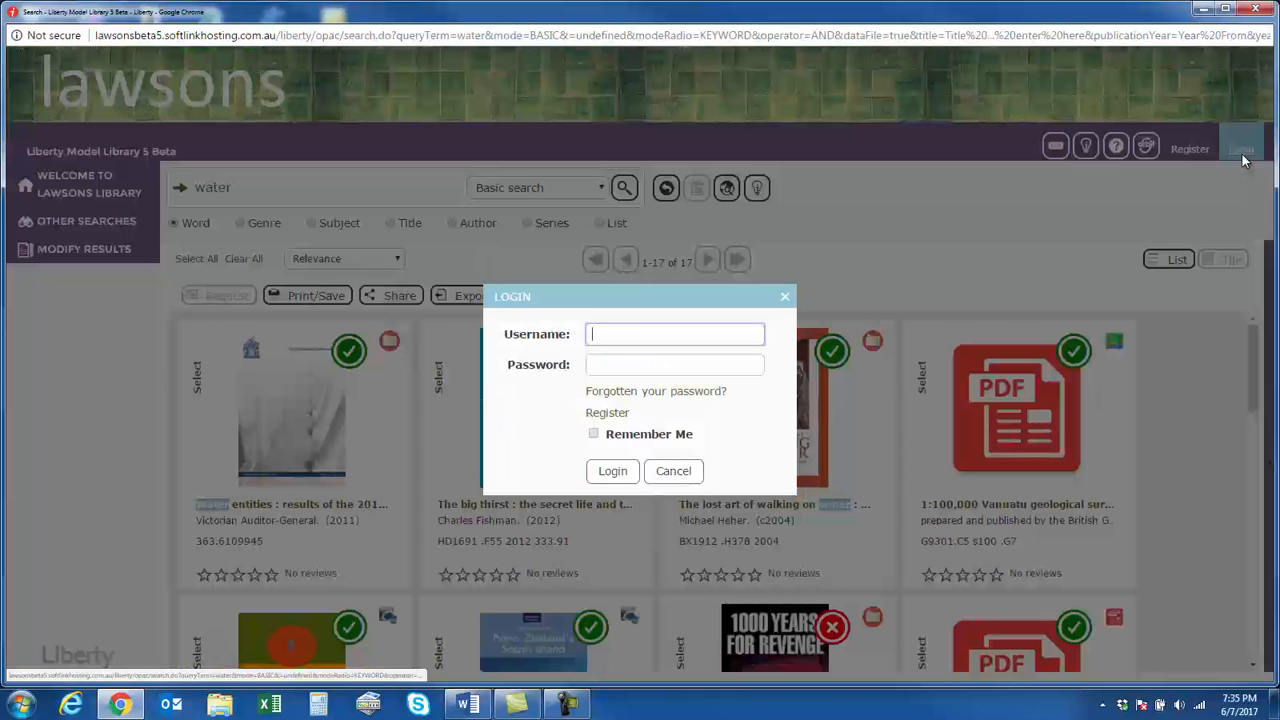
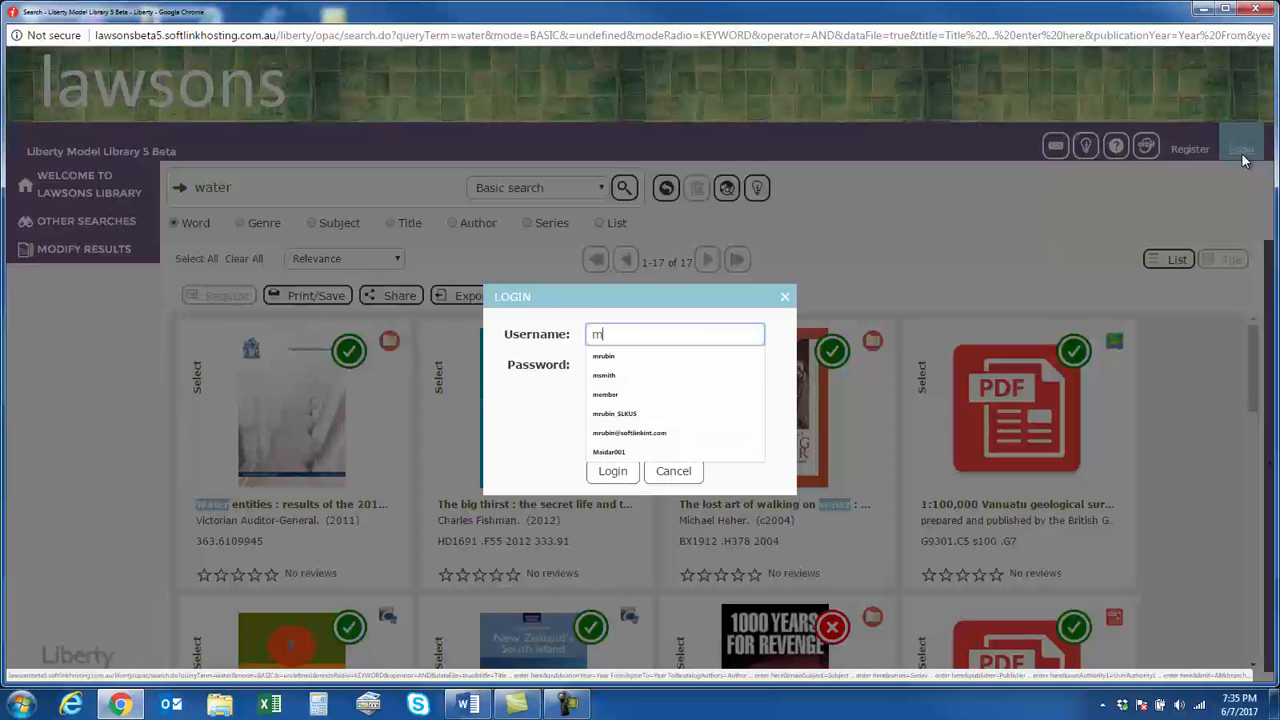
pyautogui.press('Tab')
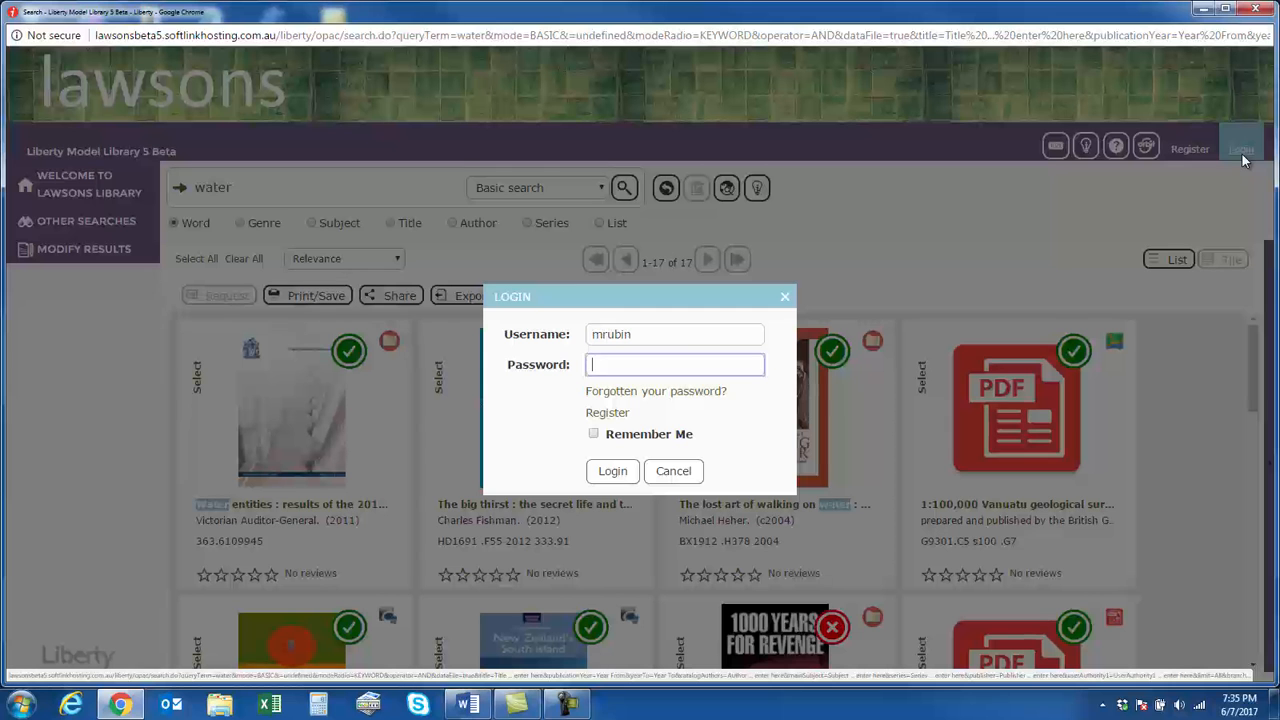
pyautogui.write('•••')
pyautogui.press('Return')
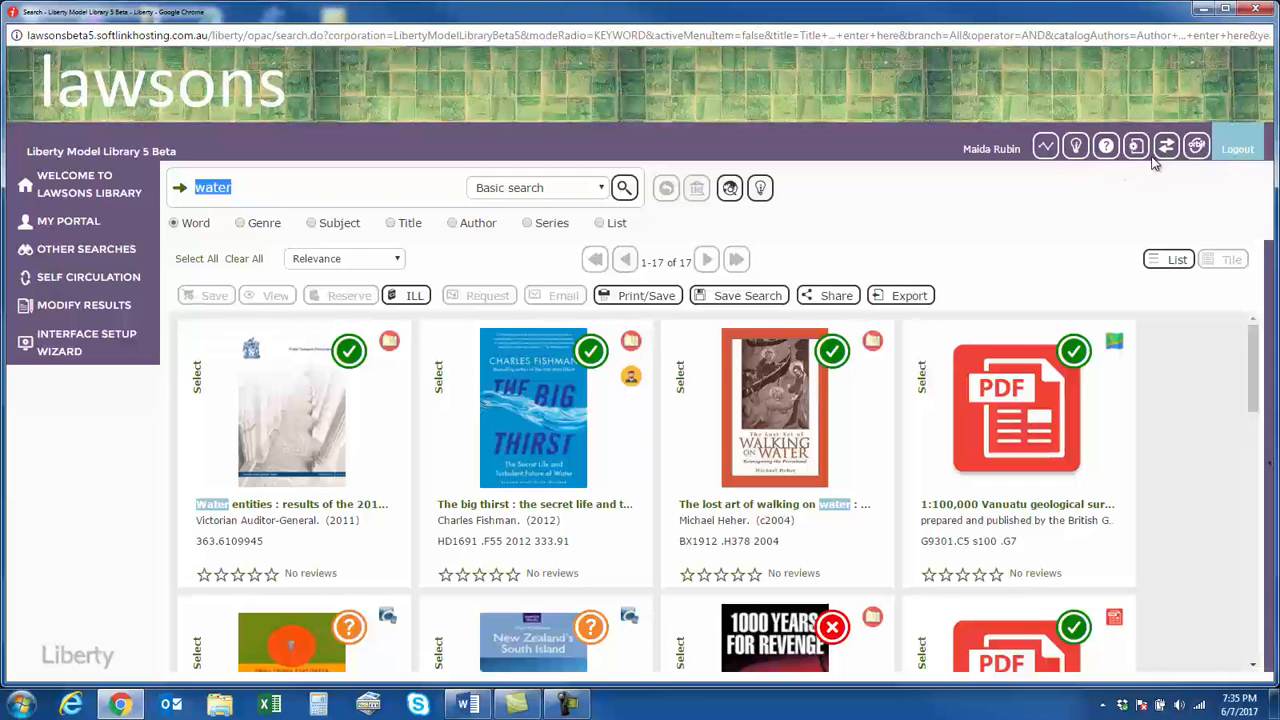
# Open the Search display options in the Management parameters and review the results view, homepage view and background image settings
pyautogui.click(1146, 154)
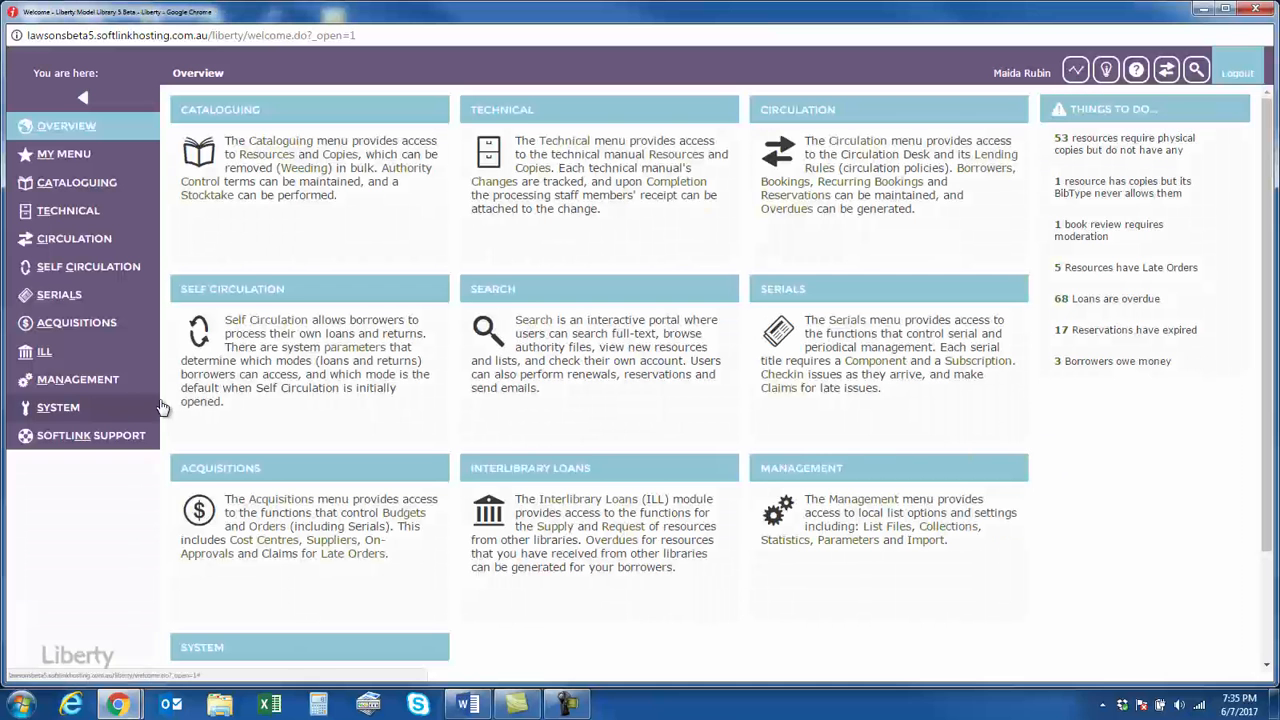
pyautogui.click(100, 381)
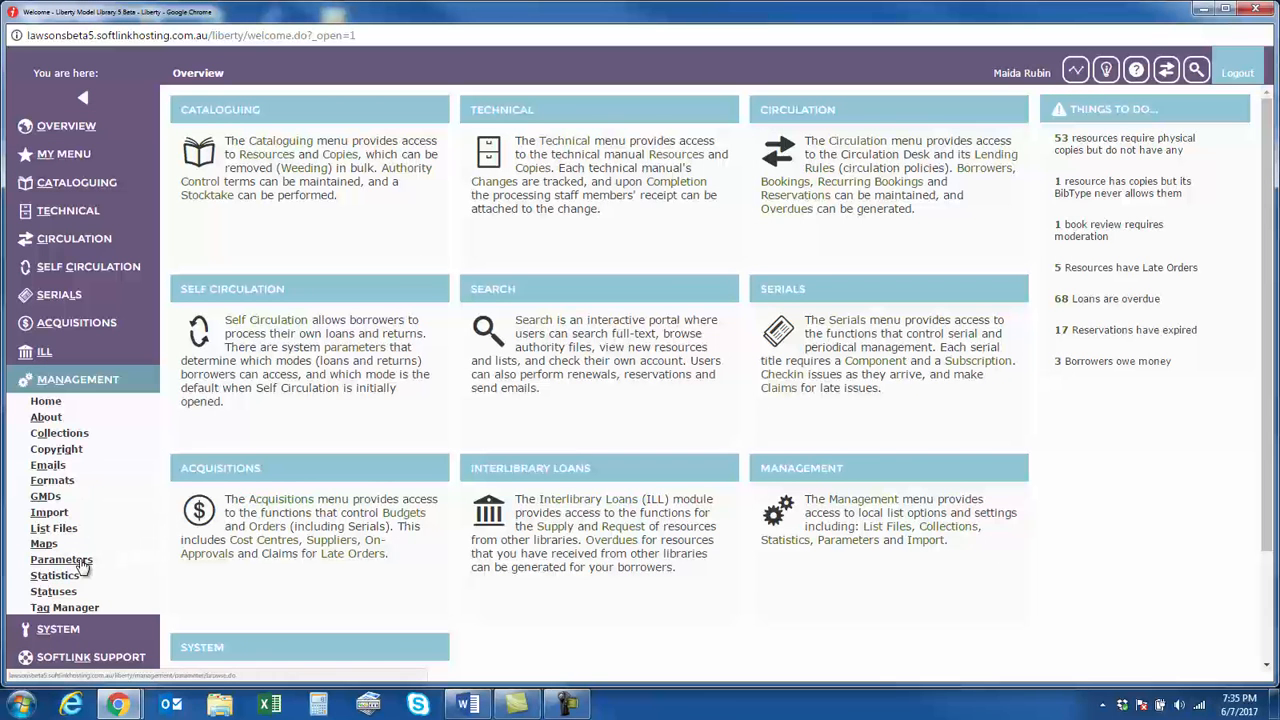
pyautogui.click(153, 557)
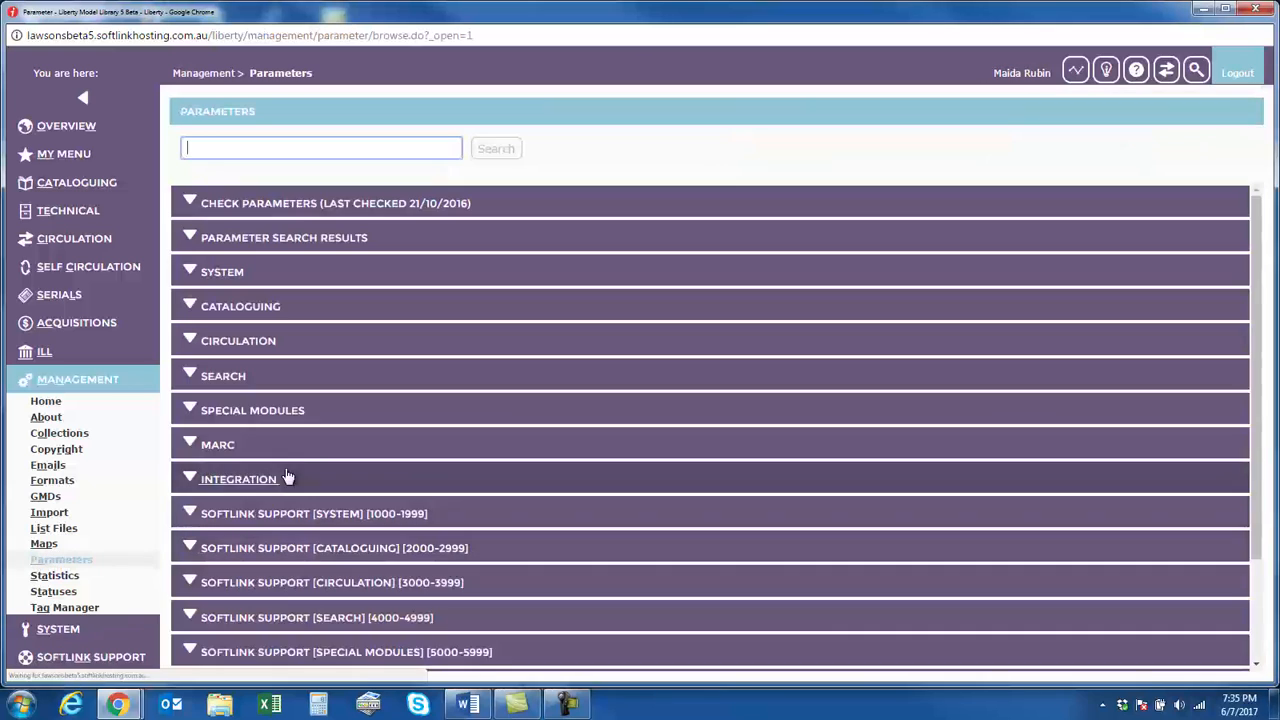
pyautogui.click(196, 380)
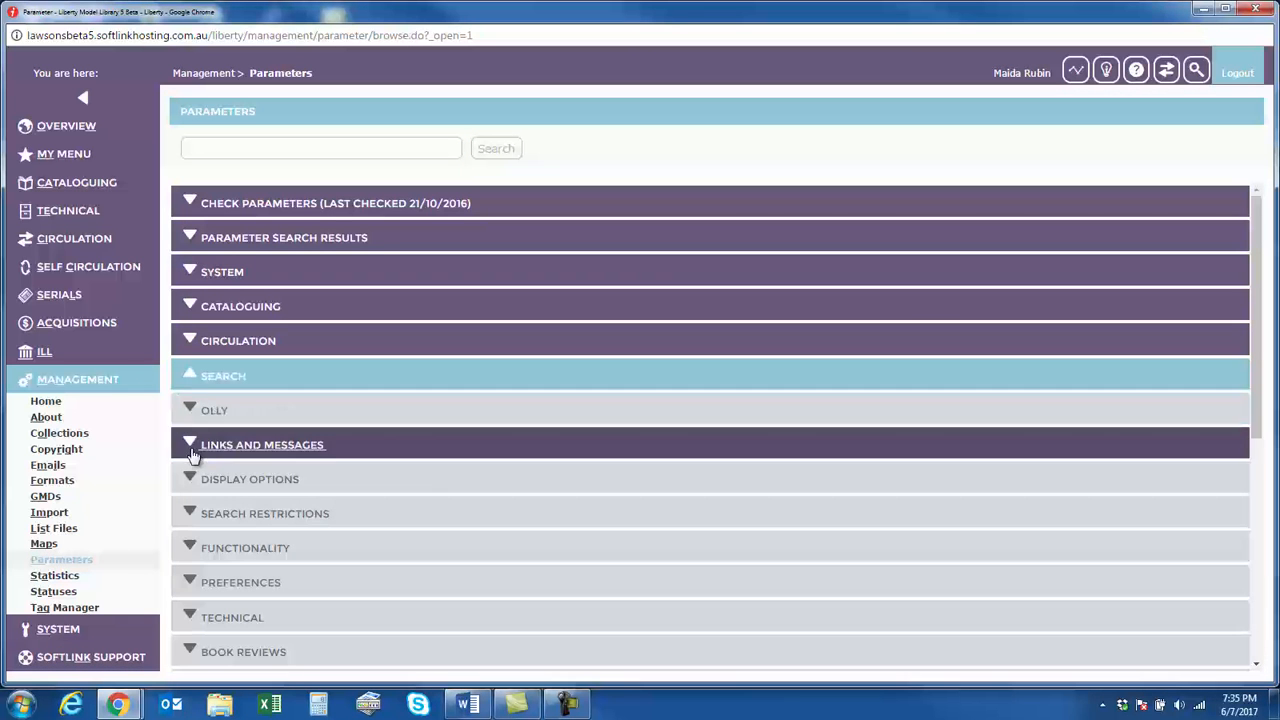
pyautogui.click(204, 481)
pyautogui.scroll(-5, 410, 494)
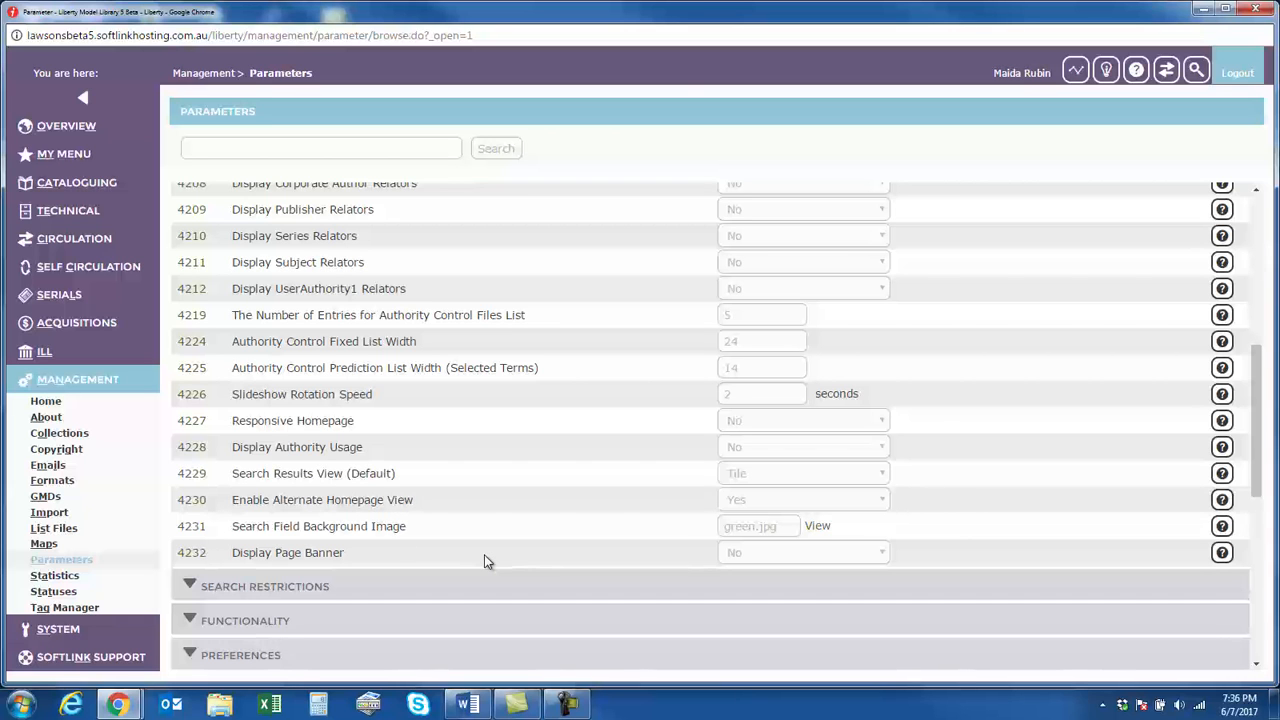
pyautogui.scroll(1, 484, 554)
pyautogui.scroll(3, 484, 554)
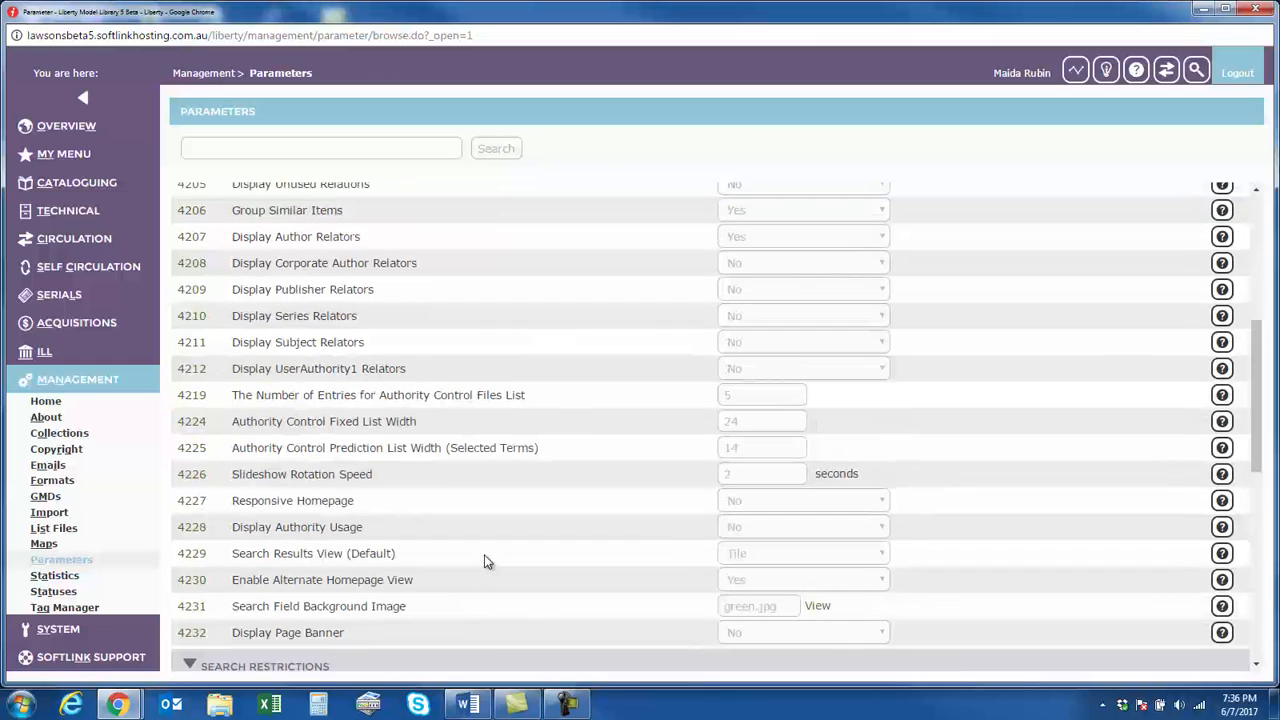
pyautogui.scroll(1, 485, 555)
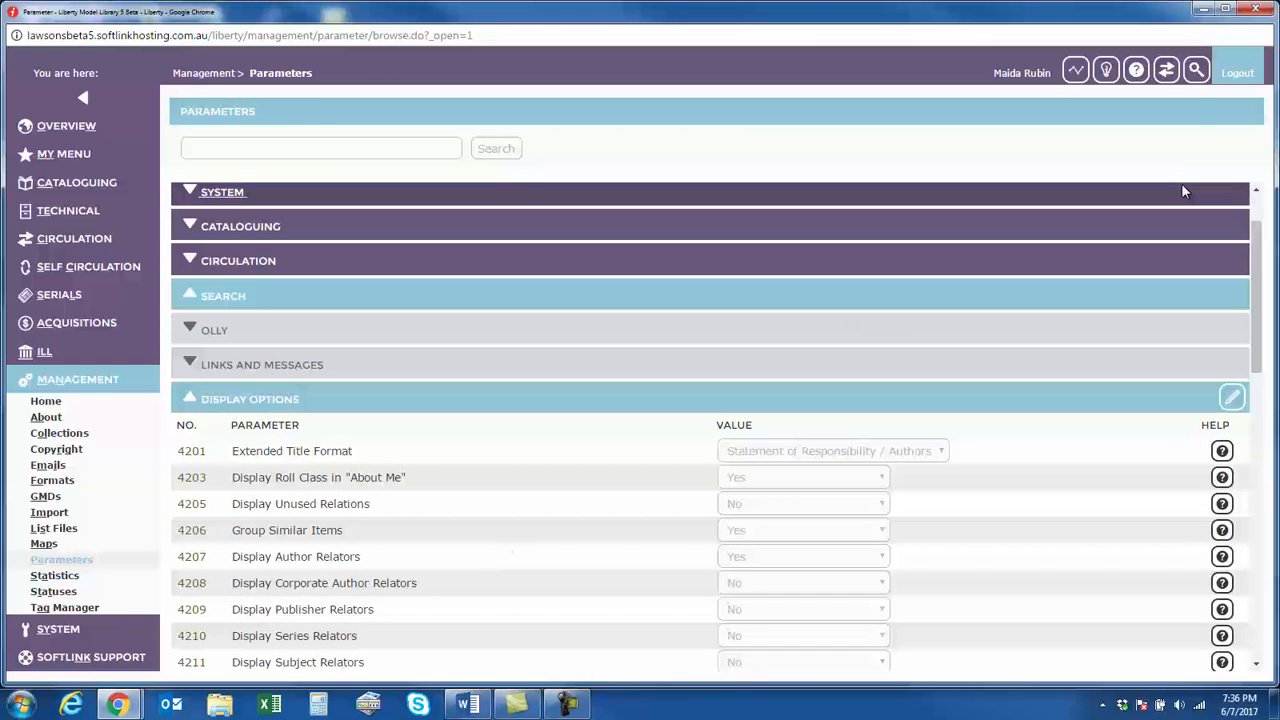
# Return to the Lawsons library home page and look over its information boxes, including Contact Us
pyautogui.click(1196, 71)
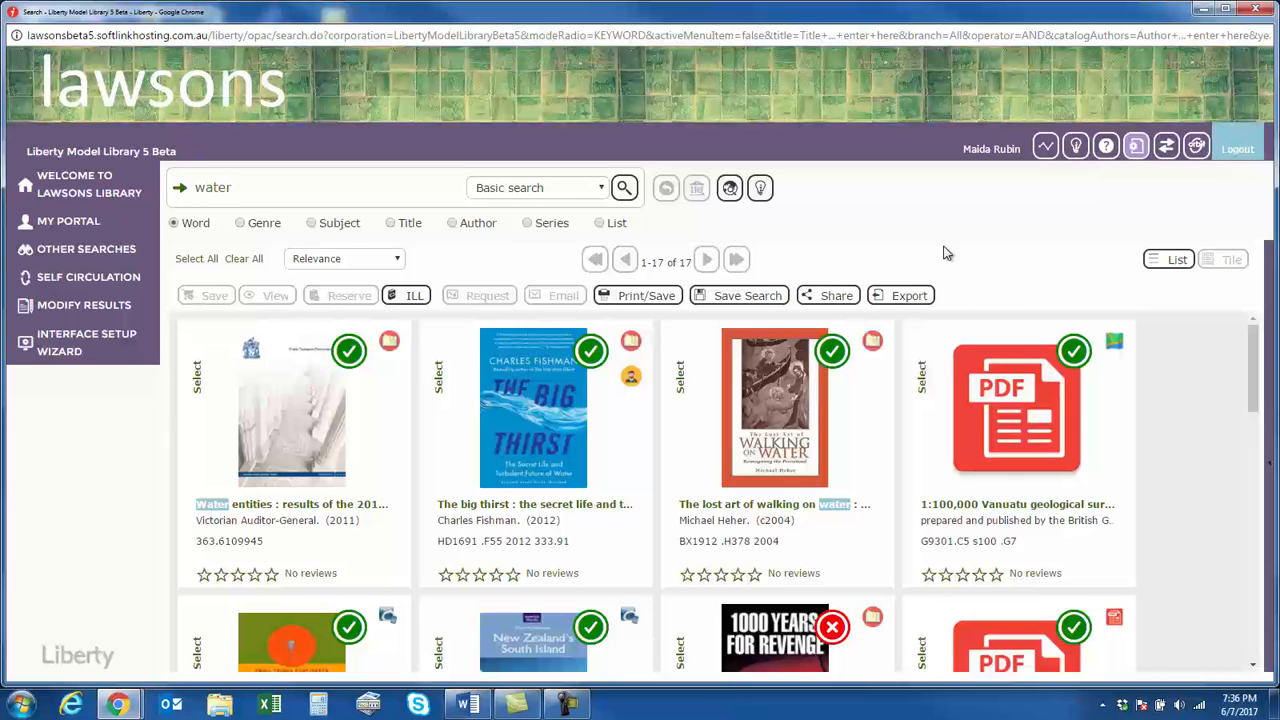
pyautogui.click(107, 197)
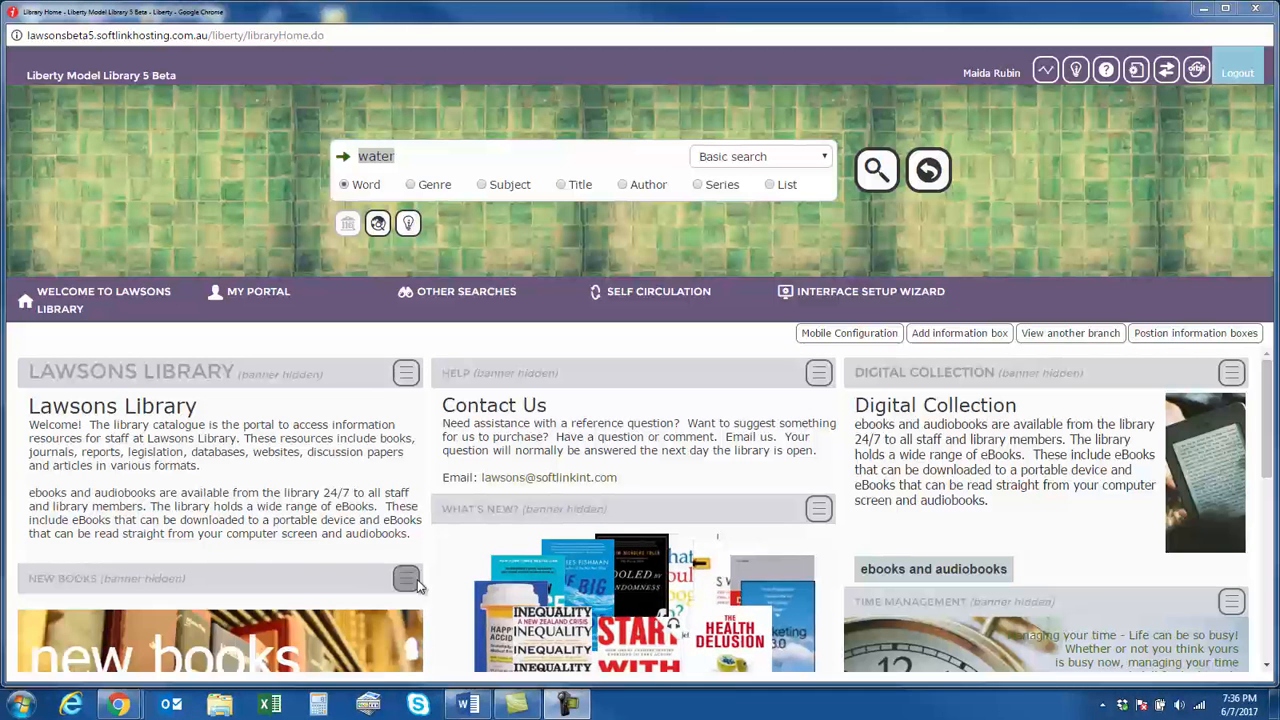
pyautogui.moveTo(558, 413); pyautogui.dragTo(442, 406)
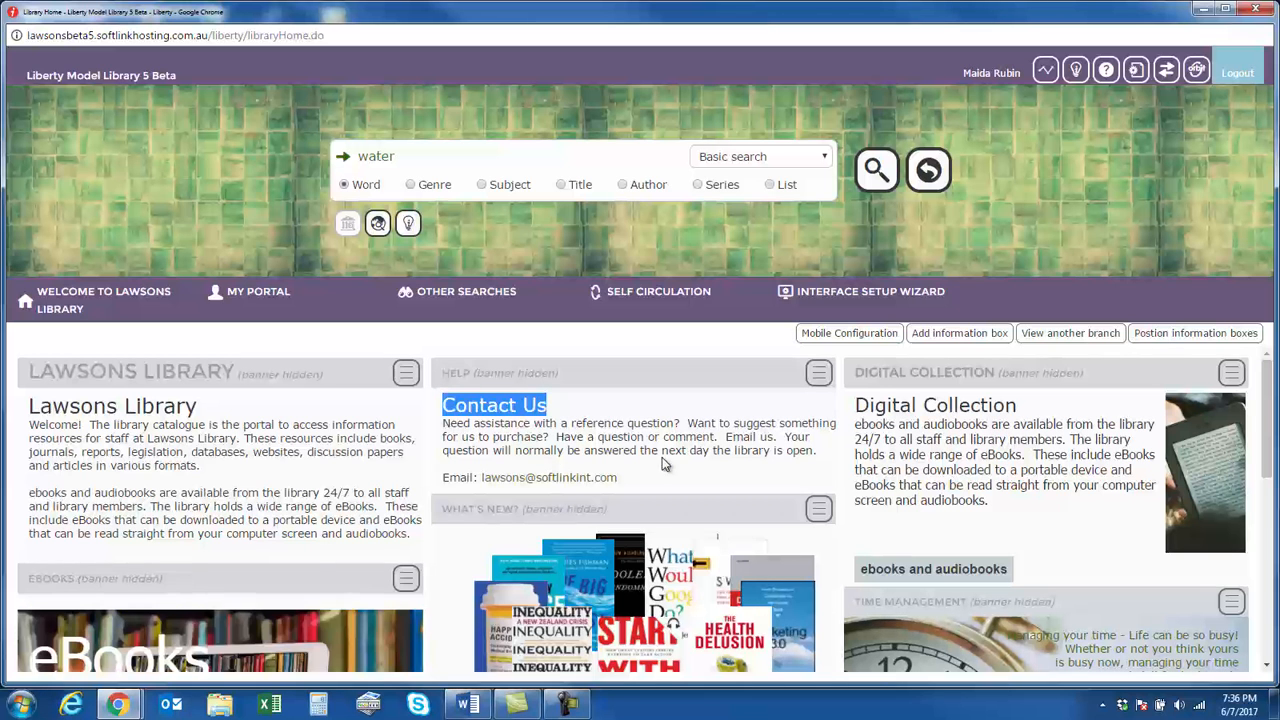
pyautogui.click(556, 404)
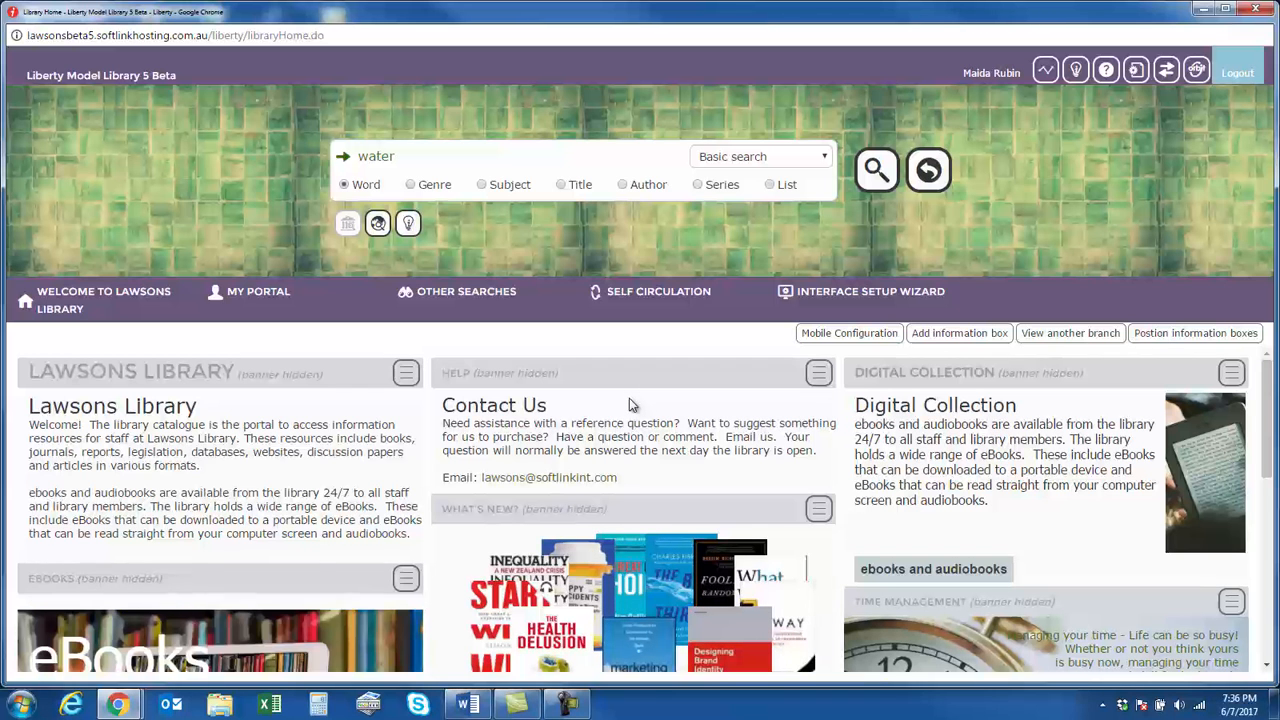
pyautogui.scroll(-1, 643, 411)
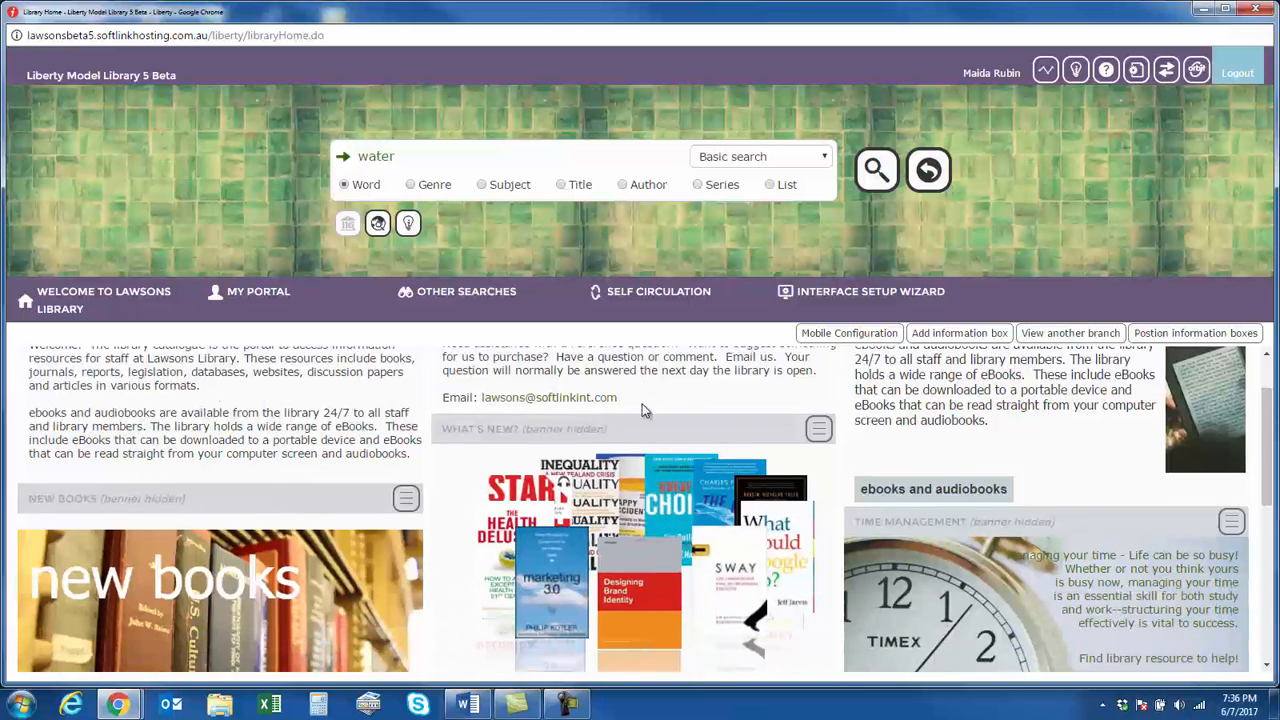
pyautogui.scroll(1, 644, 411)
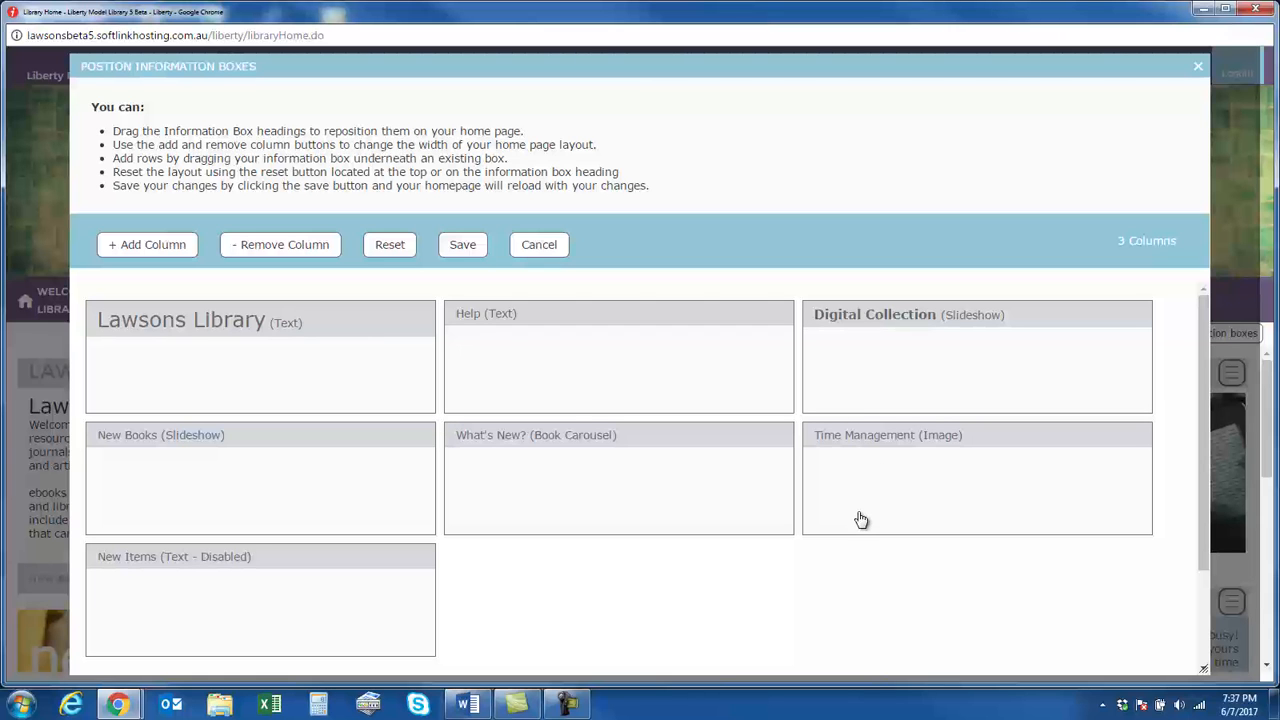
# Try moving the What's New?, Time Management and New Items boxes and adding and removing a column, and cancel the layout changes
pyautogui.moveTo(714, 497); pyautogui.dragTo(1103, 357)
pyautogui.moveTo(963, 597); pyautogui.dragTo(614, 531)
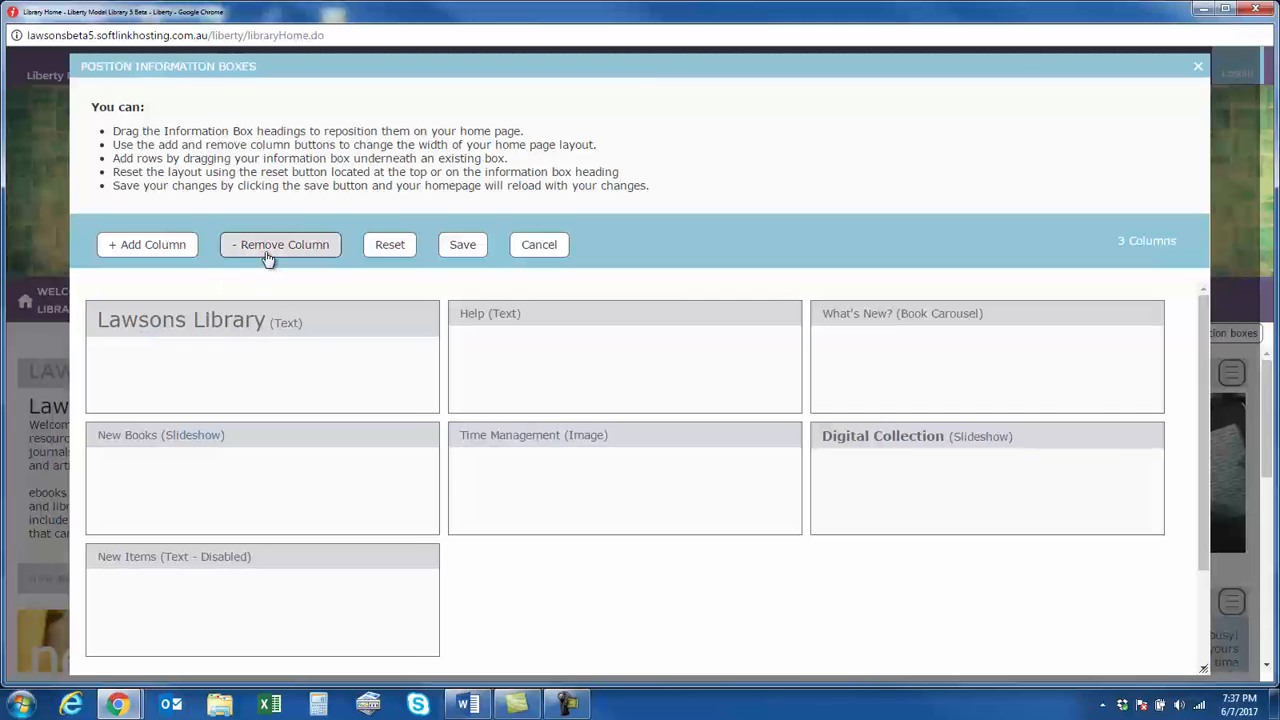
pyautogui.click(186, 246)
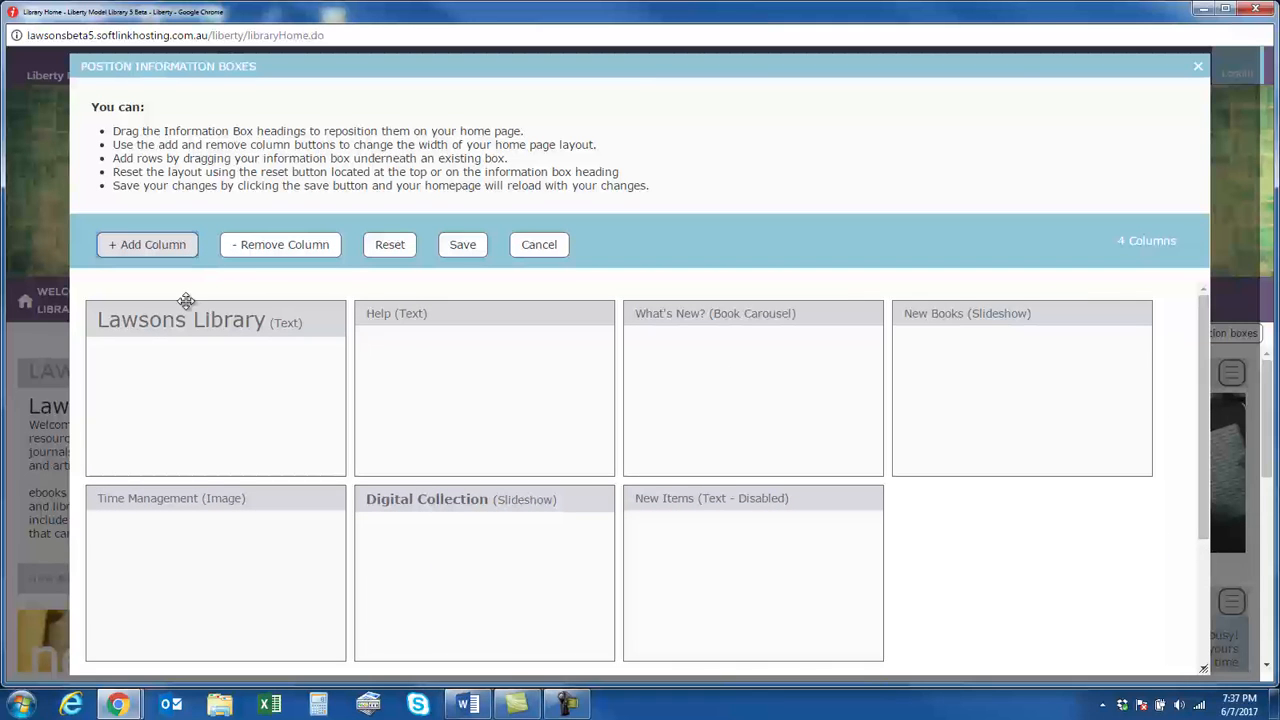
pyautogui.click(308, 248)
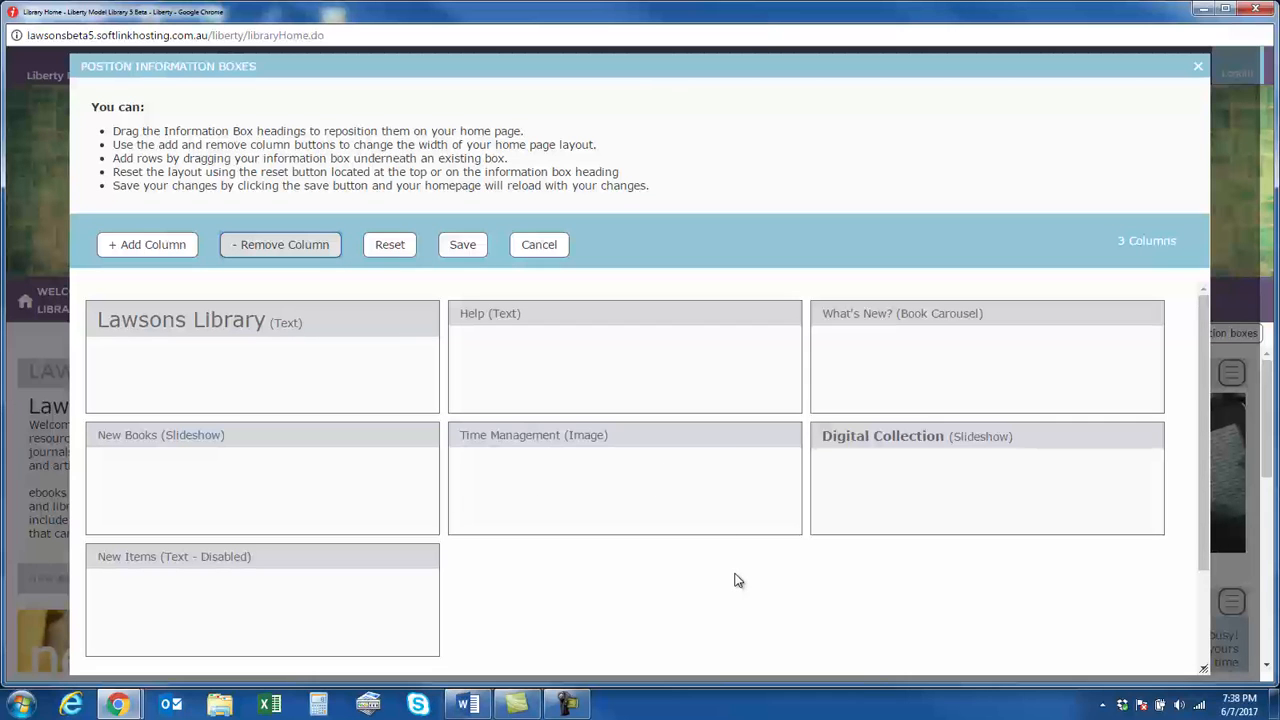
pyautogui.moveTo(396, 572); pyautogui.dragTo(789, 607)
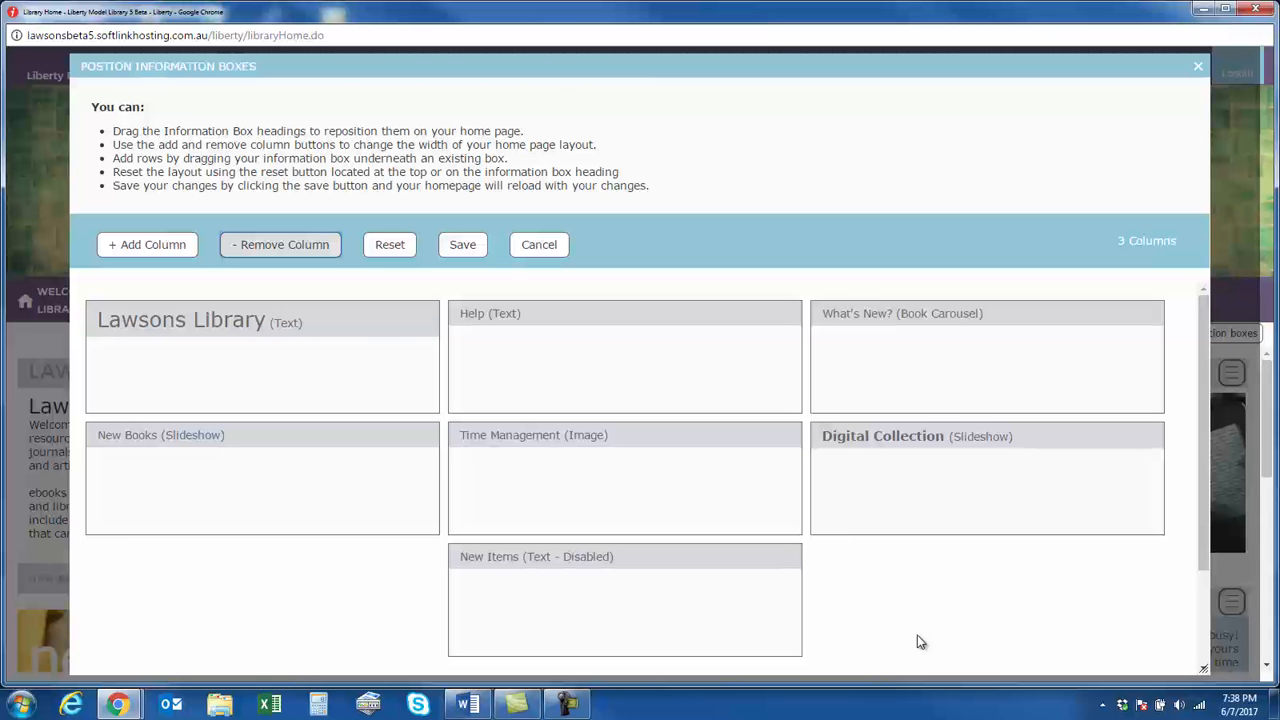
pyautogui.click(541, 246)
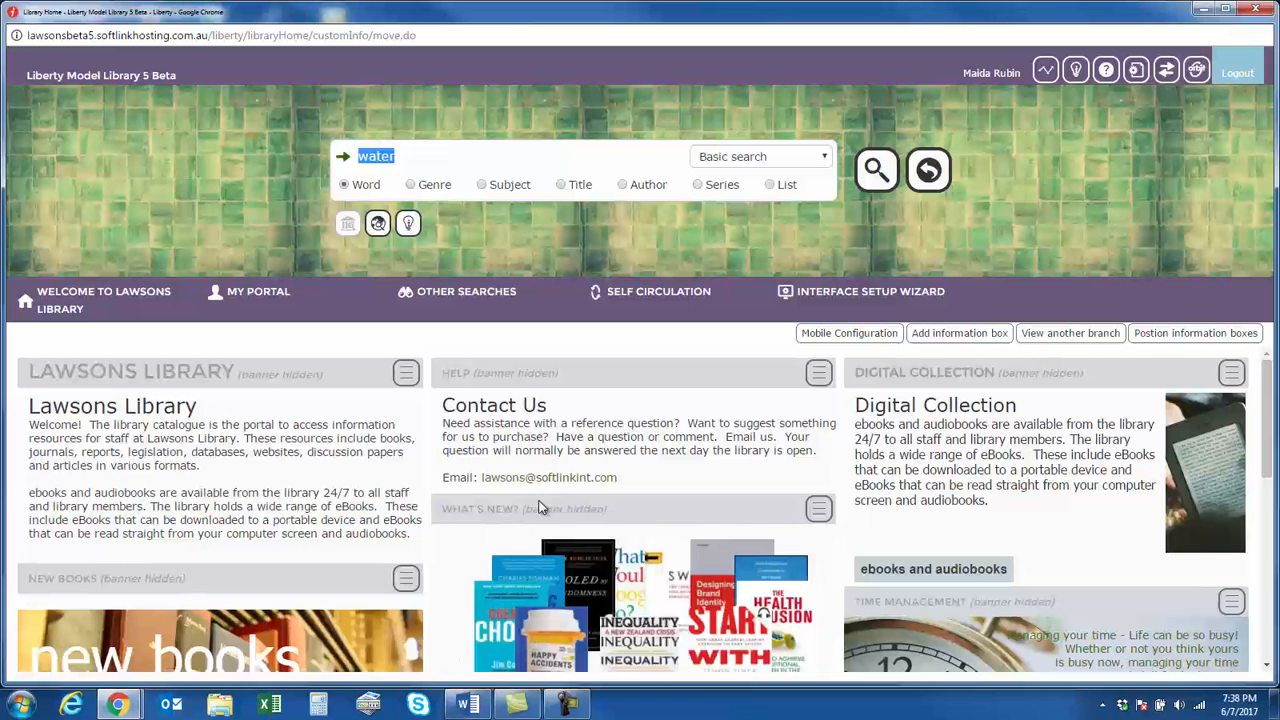
# Review the editing options of the Lawsons Library information box and the list of branches available for viewing
pyautogui.click(405, 386)
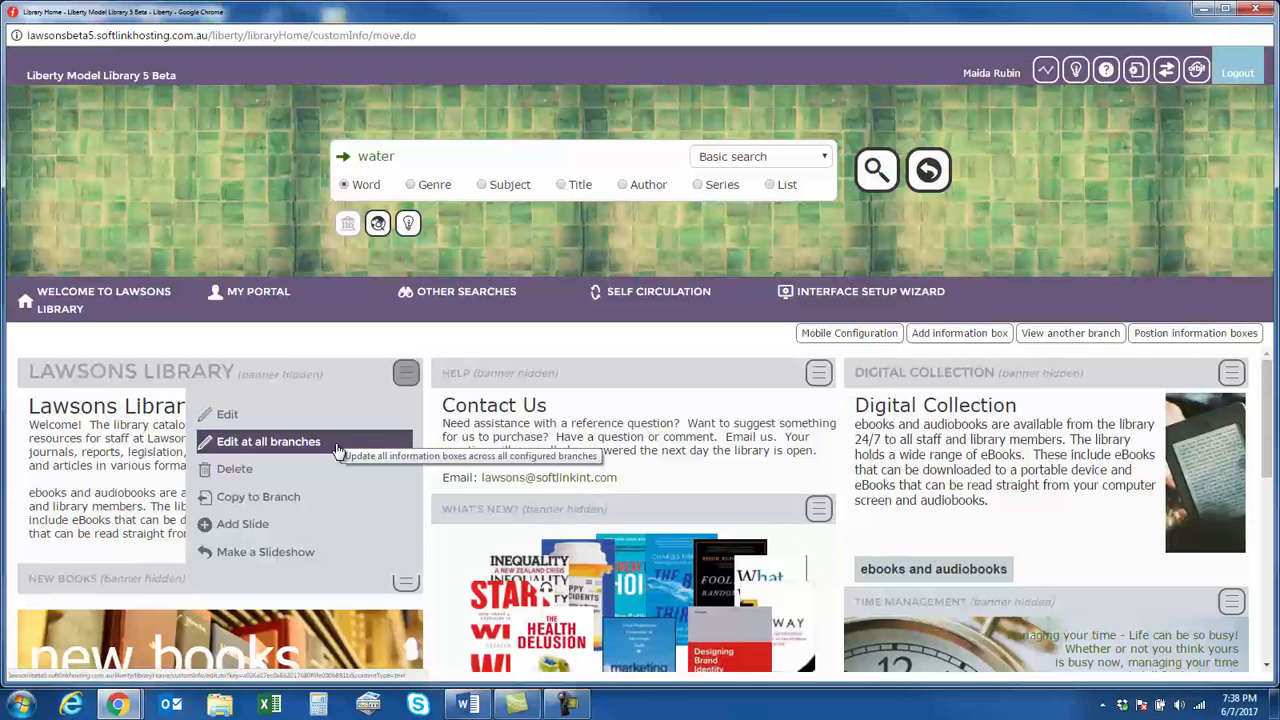
pyautogui.click(259, 345)
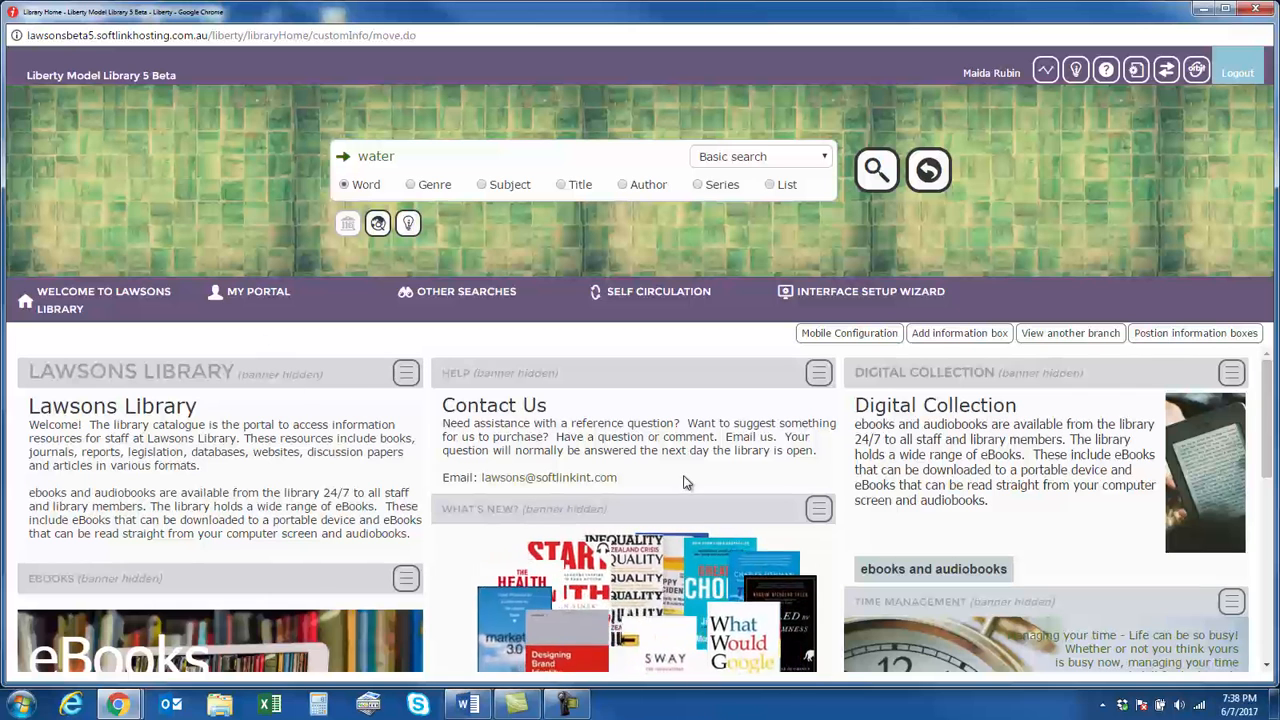
pyautogui.click(1078, 338)
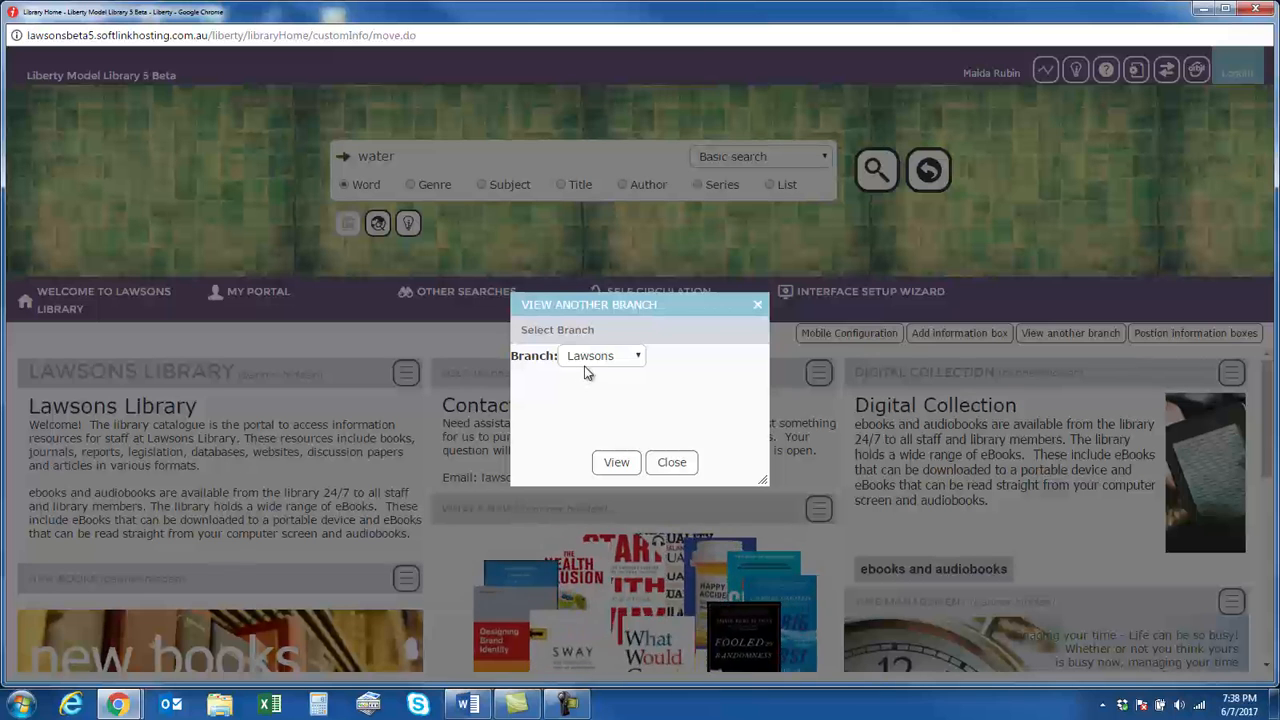
pyautogui.click(637, 360)
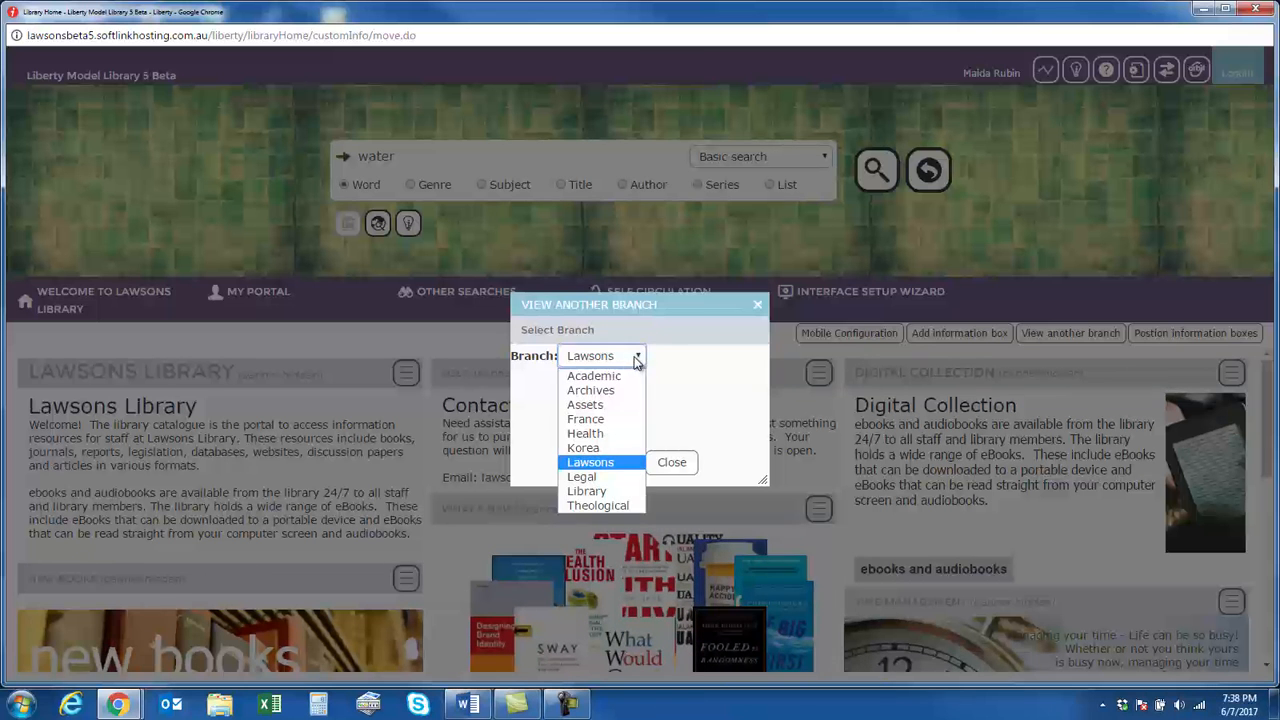
pyautogui.click(728, 373)
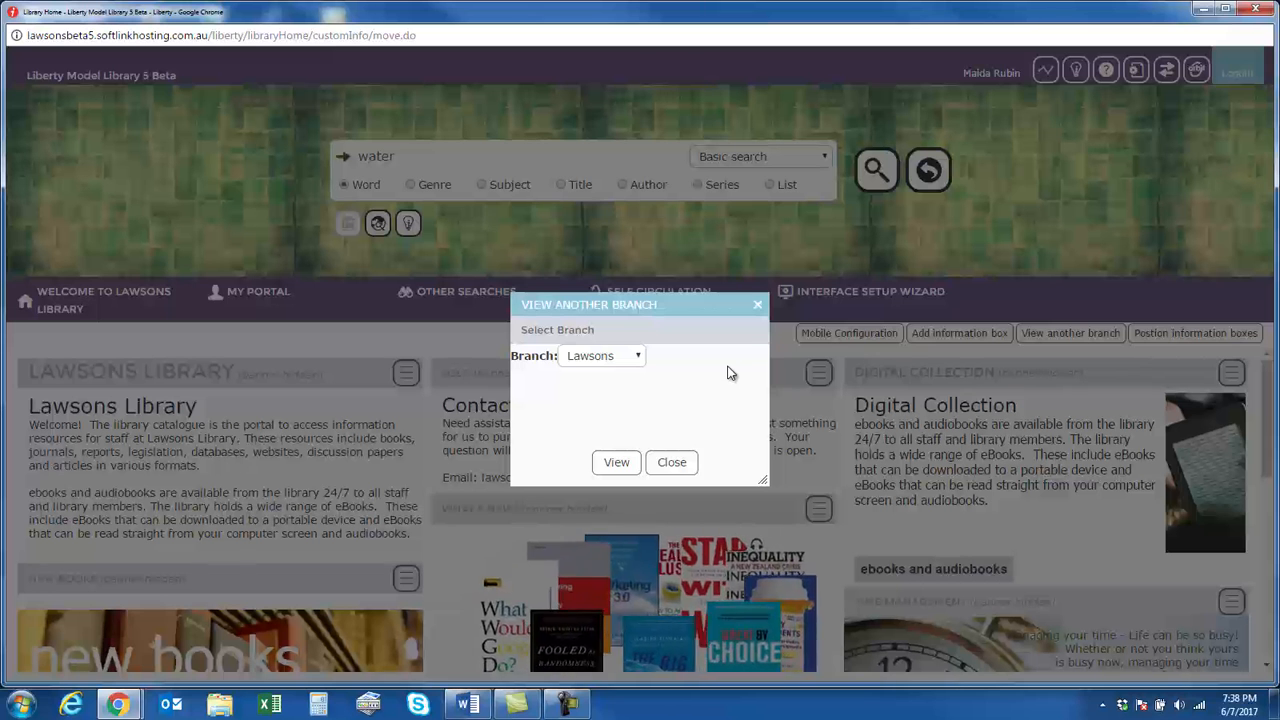
pyautogui.click(688, 466)
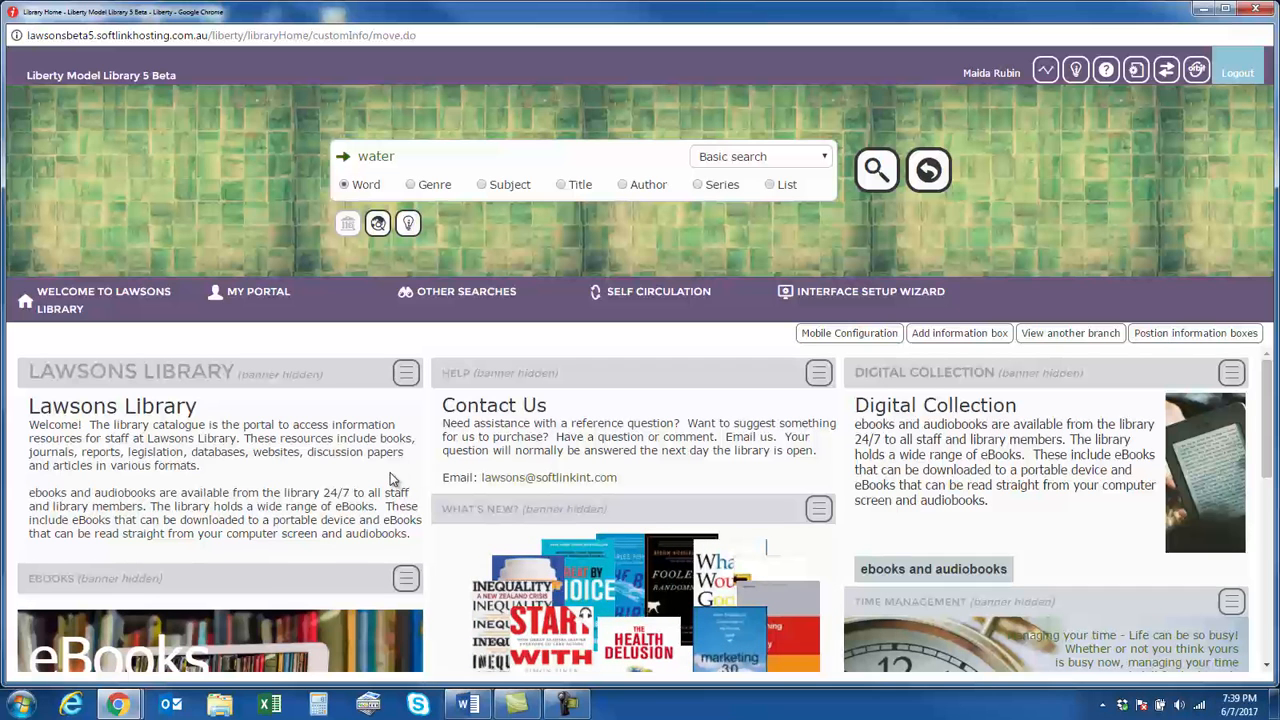
pyautogui.click(404, 378)
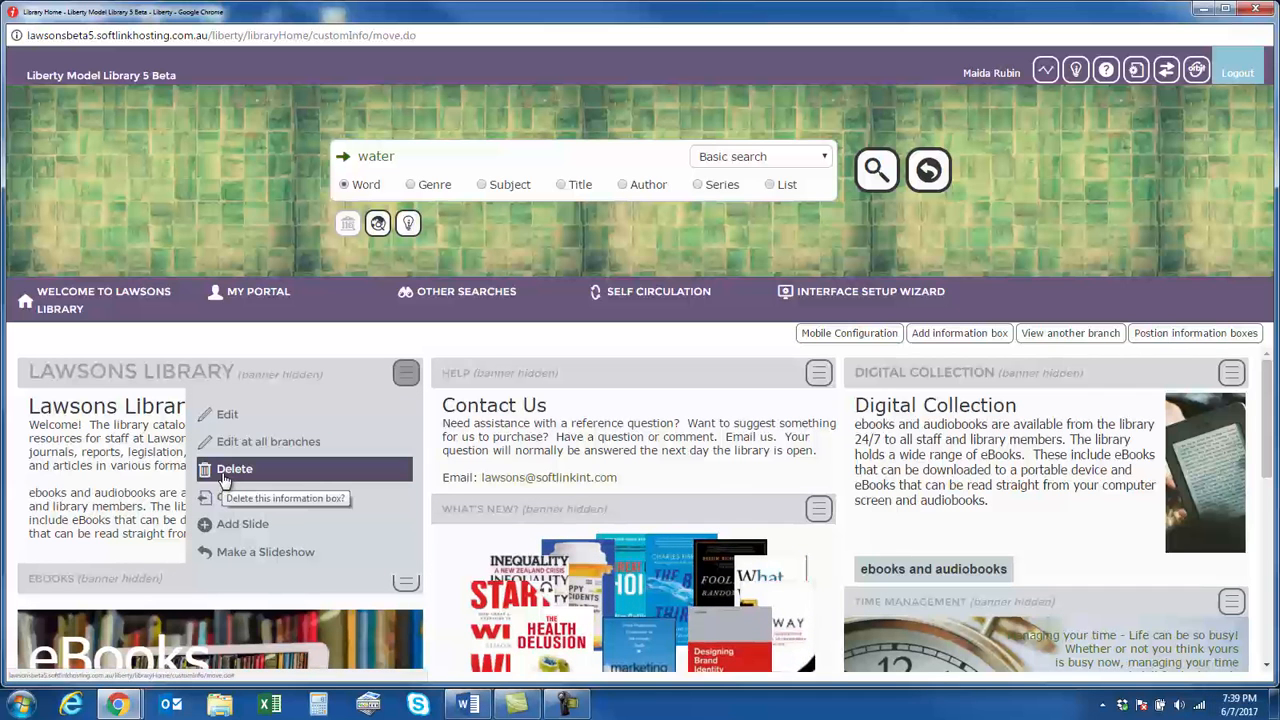
pyautogui.click(446, 344)
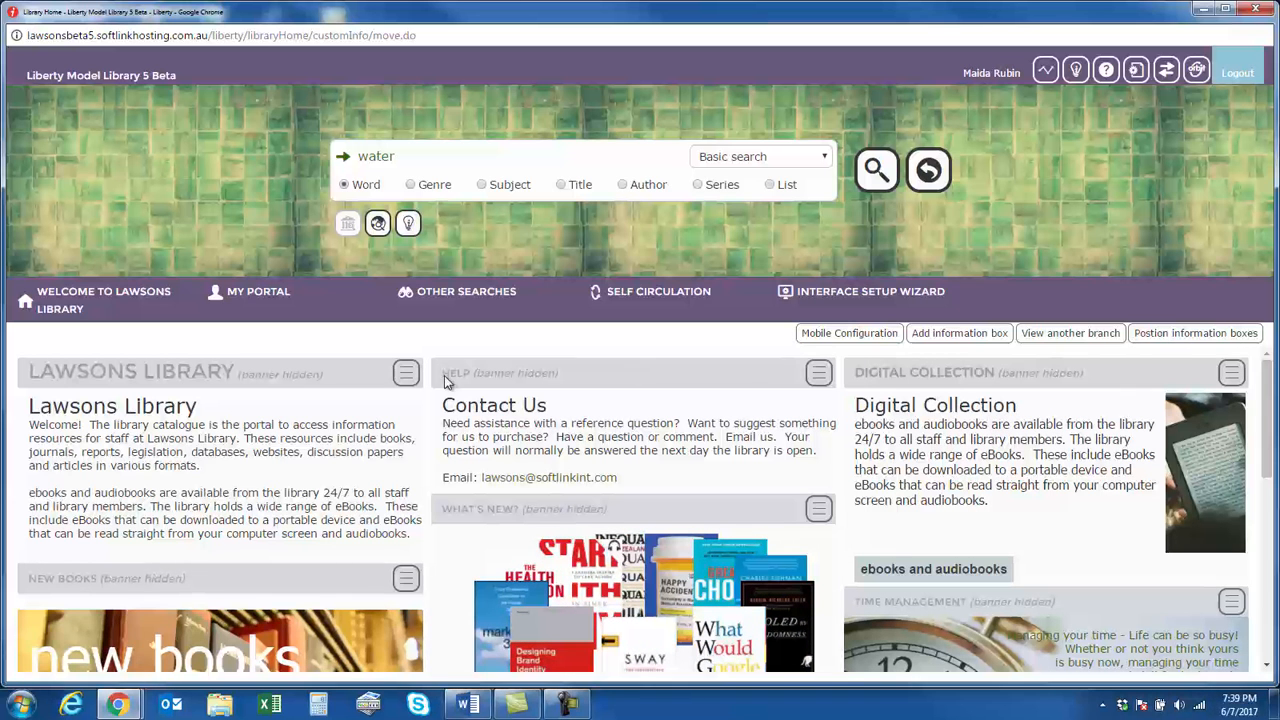
# Open the Lawsons Library information box for editing at all branches, review its display branch options and selectable branches, and close it without saving
pyautogui.click(400, 380)
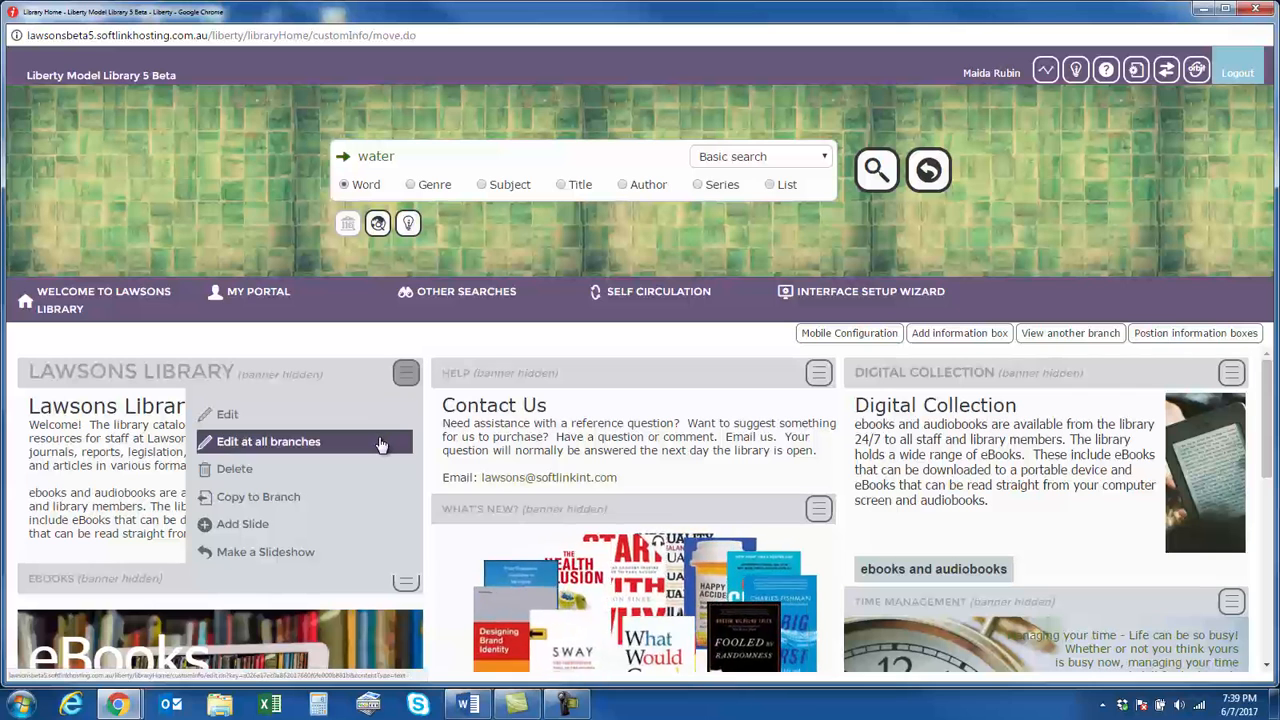
pyautogui.click(304, 455)
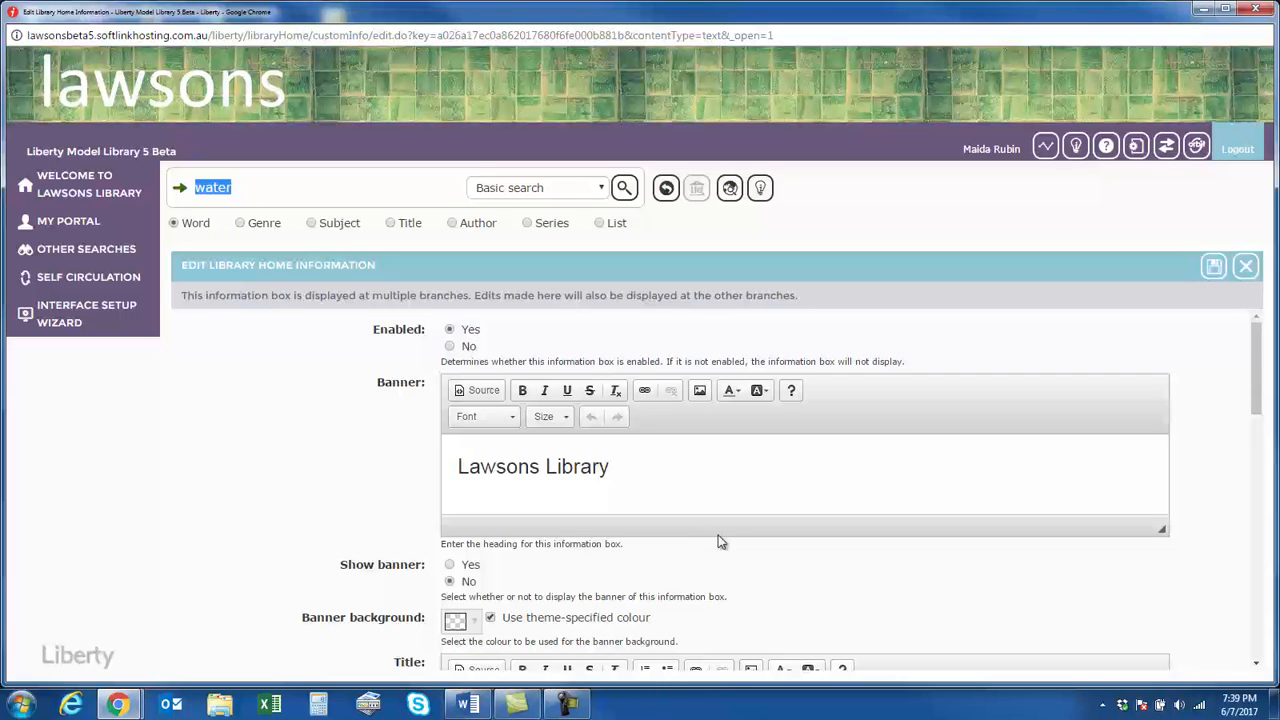
pyautogui.scroll(-6, 718, 541)
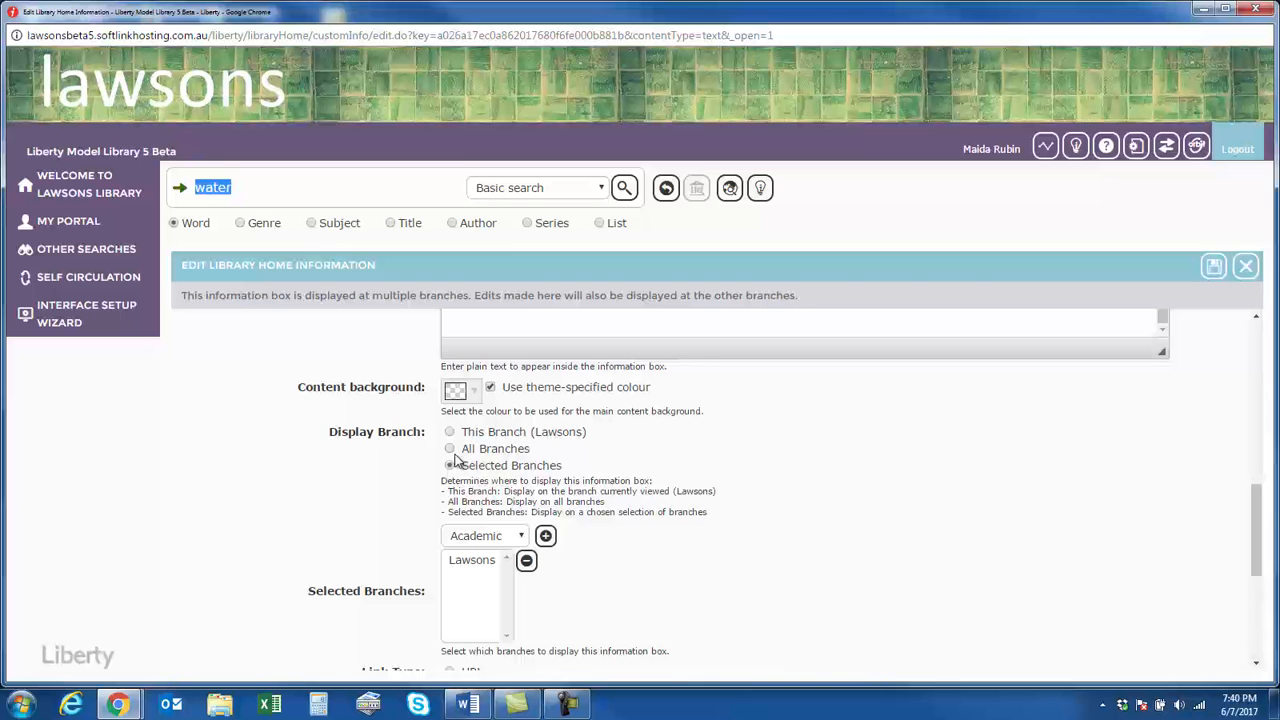
pyautogui.click(492, 540)
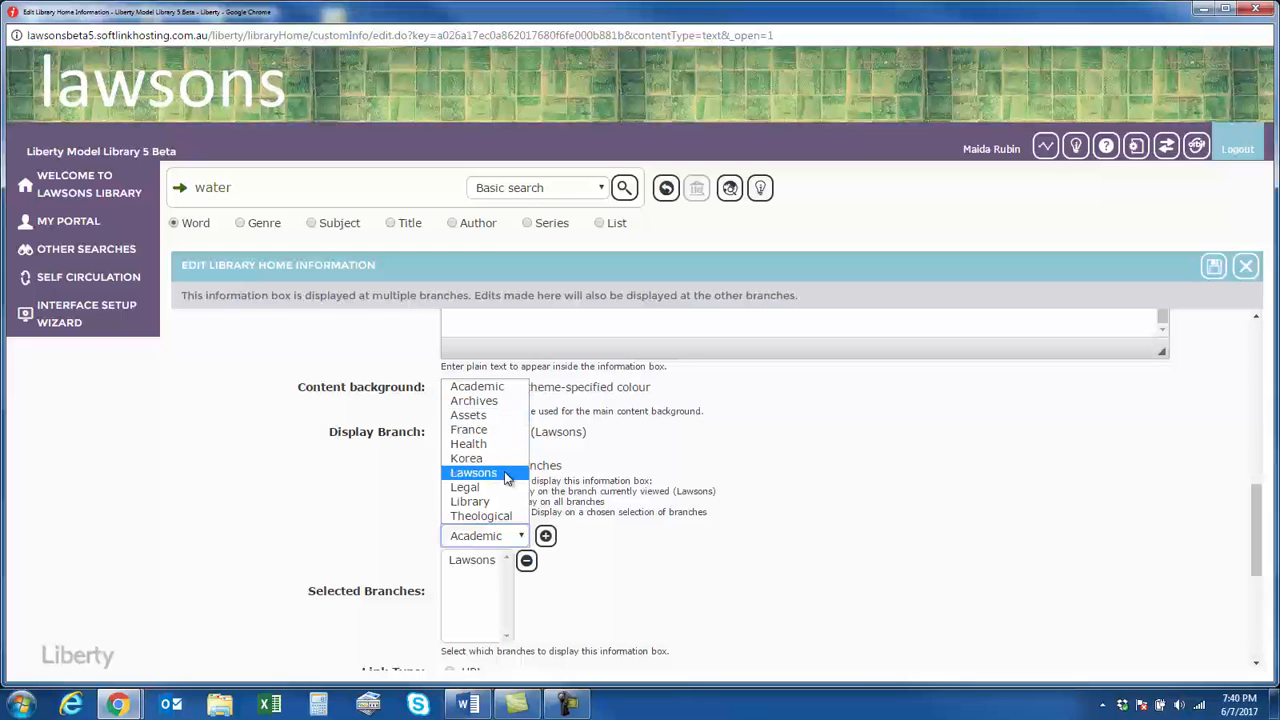
pyautogui.click(806, 516)
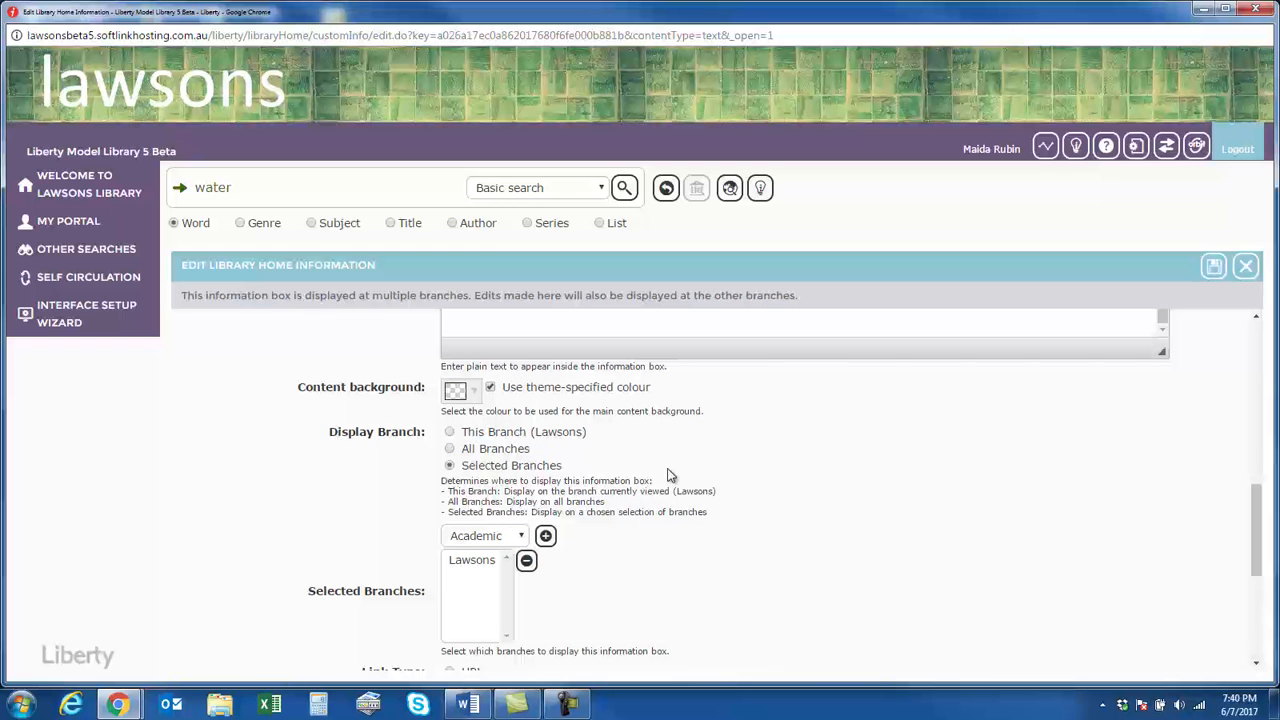
pyautogui.scroll(1, 731, 470)
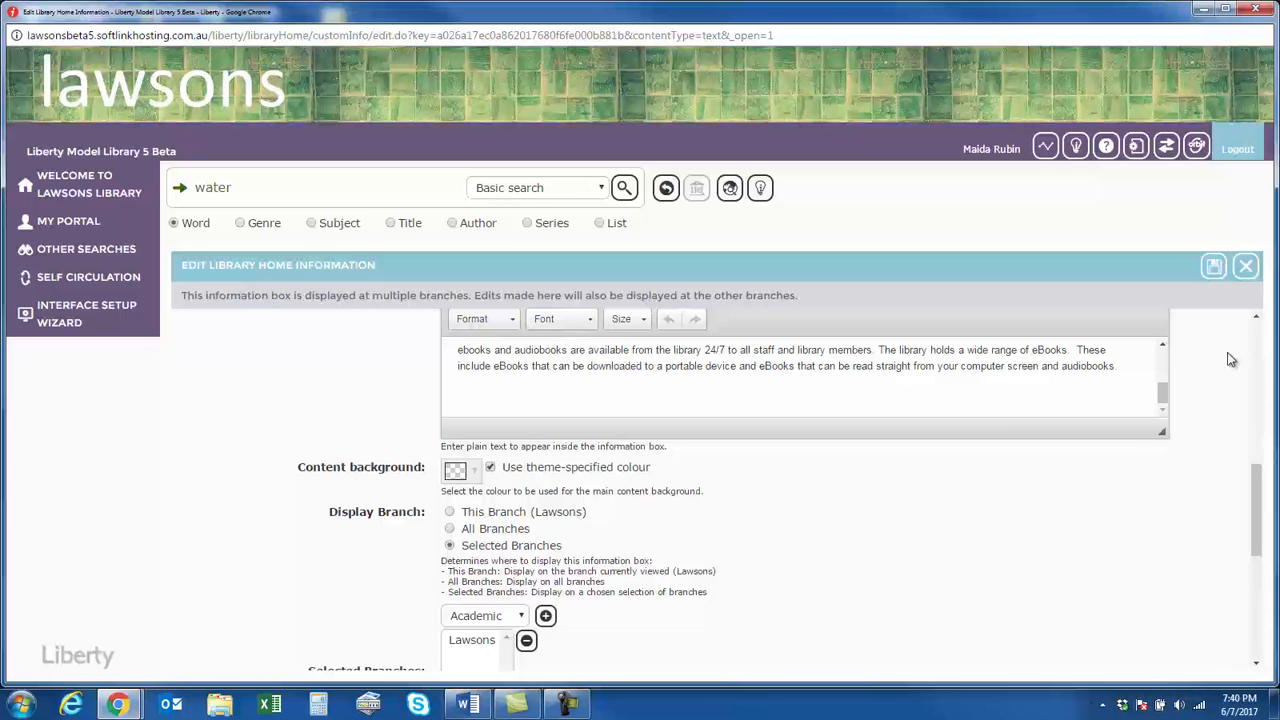
pyautogui.click(1246, 267)
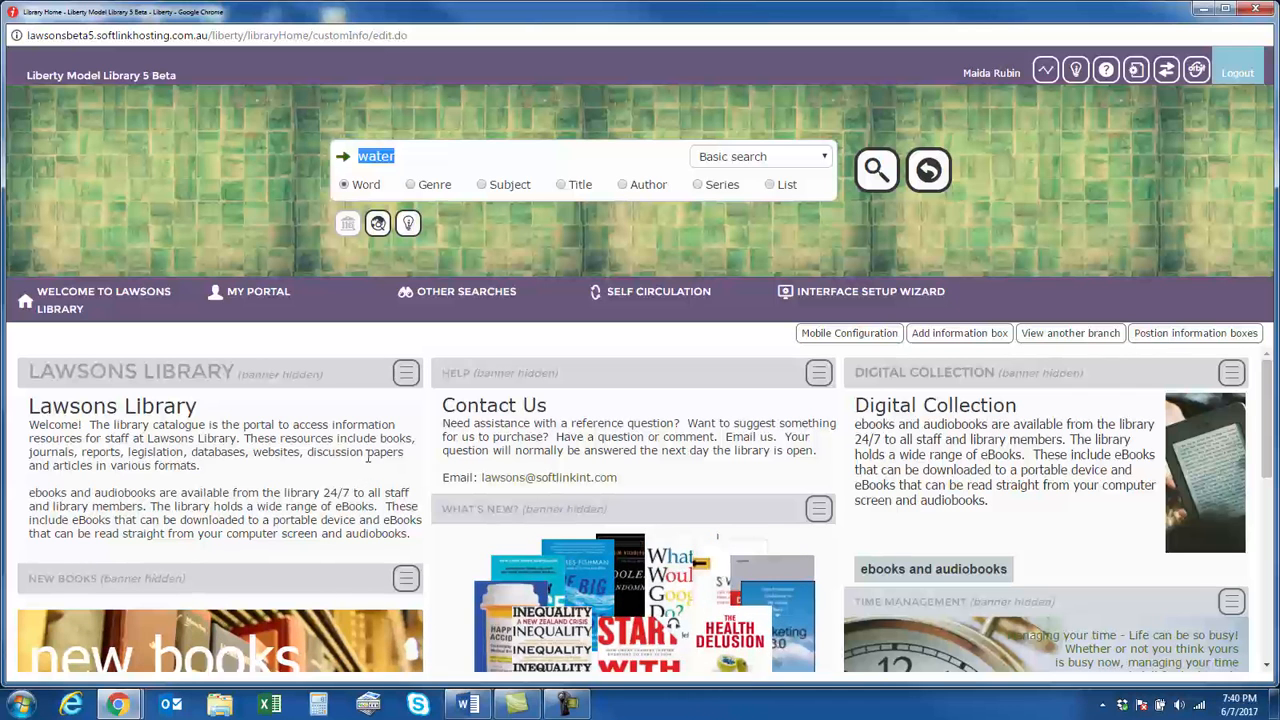
# Review the Lawsons Library box's options and look over the New Books and eBooks slideshow and the disabled New Items box
pyautogui.click(406, 376)
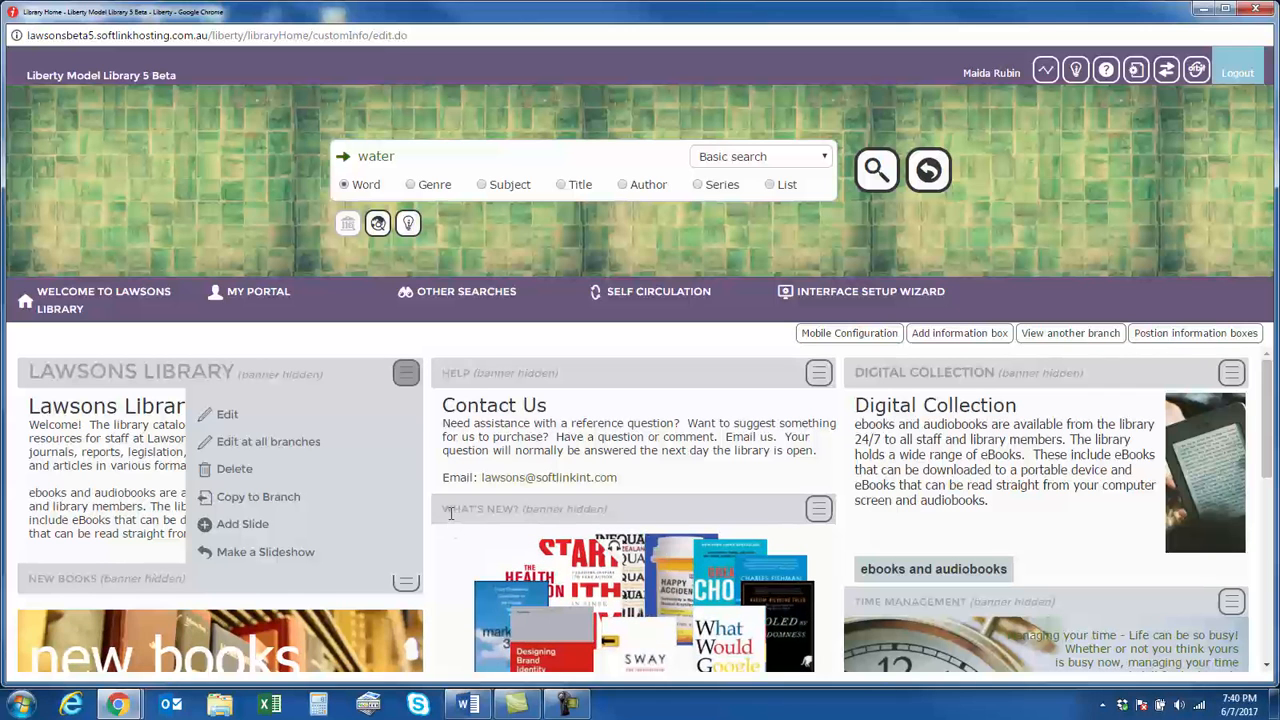
pyautogui.click(341, 328)
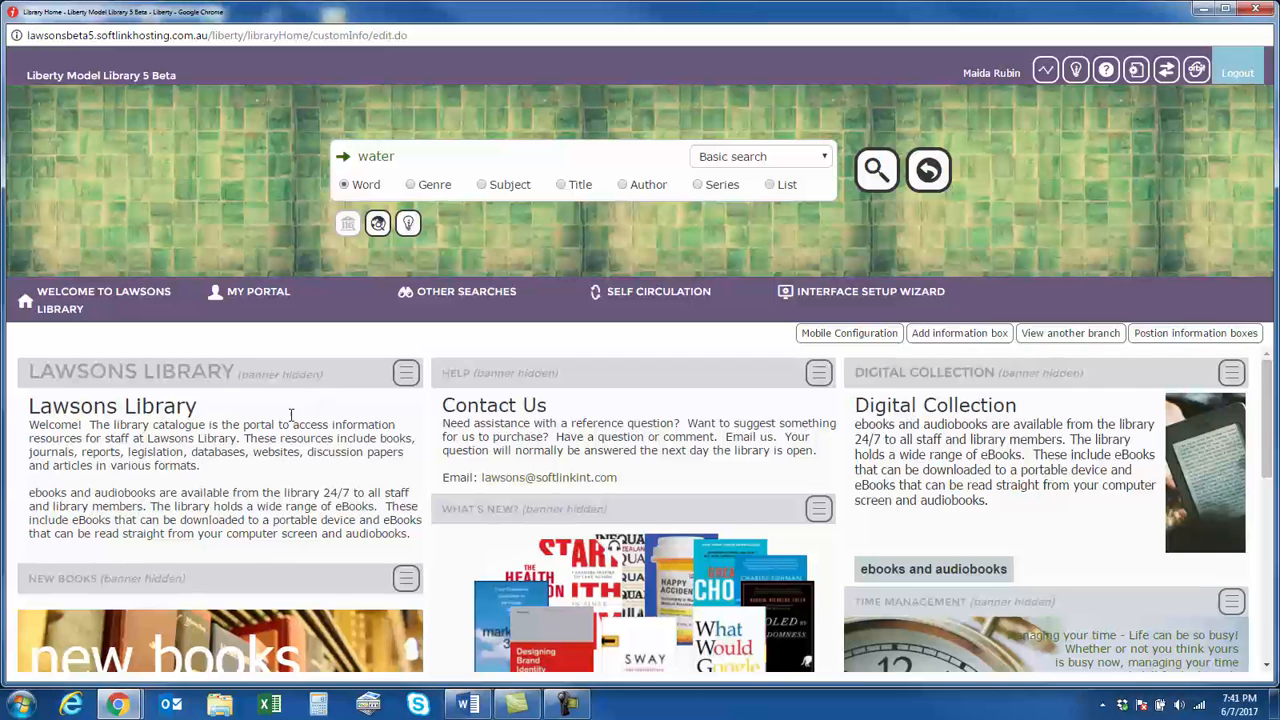
pyautogui.scroll(-3, 260, 464)
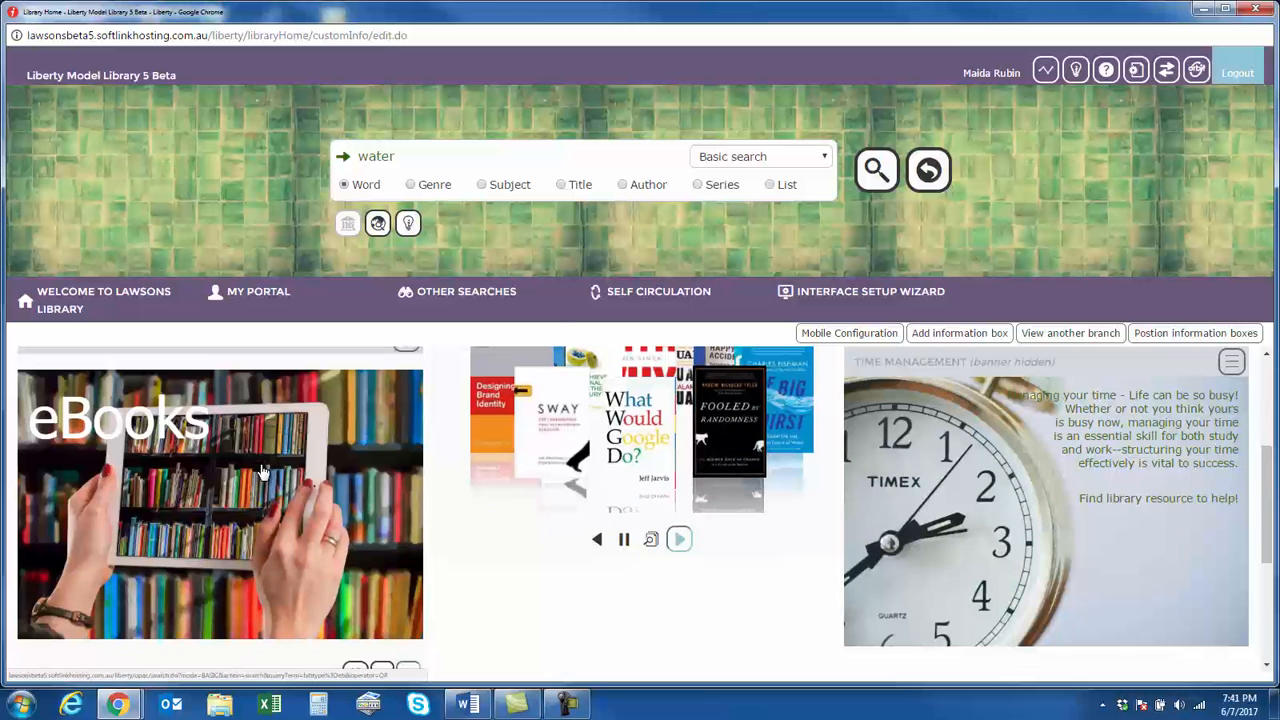
pyautogui.scroll(-1, 287, 517)
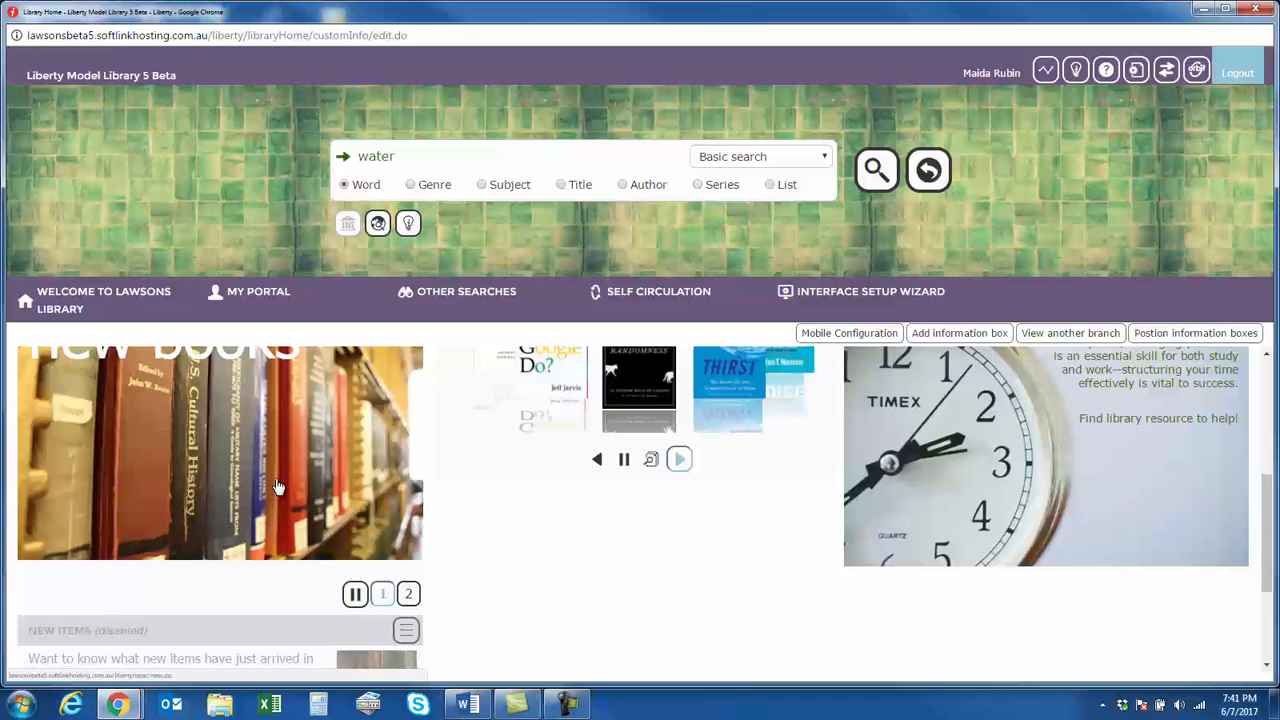
pyautogui.scroll(-1, 368, 487)
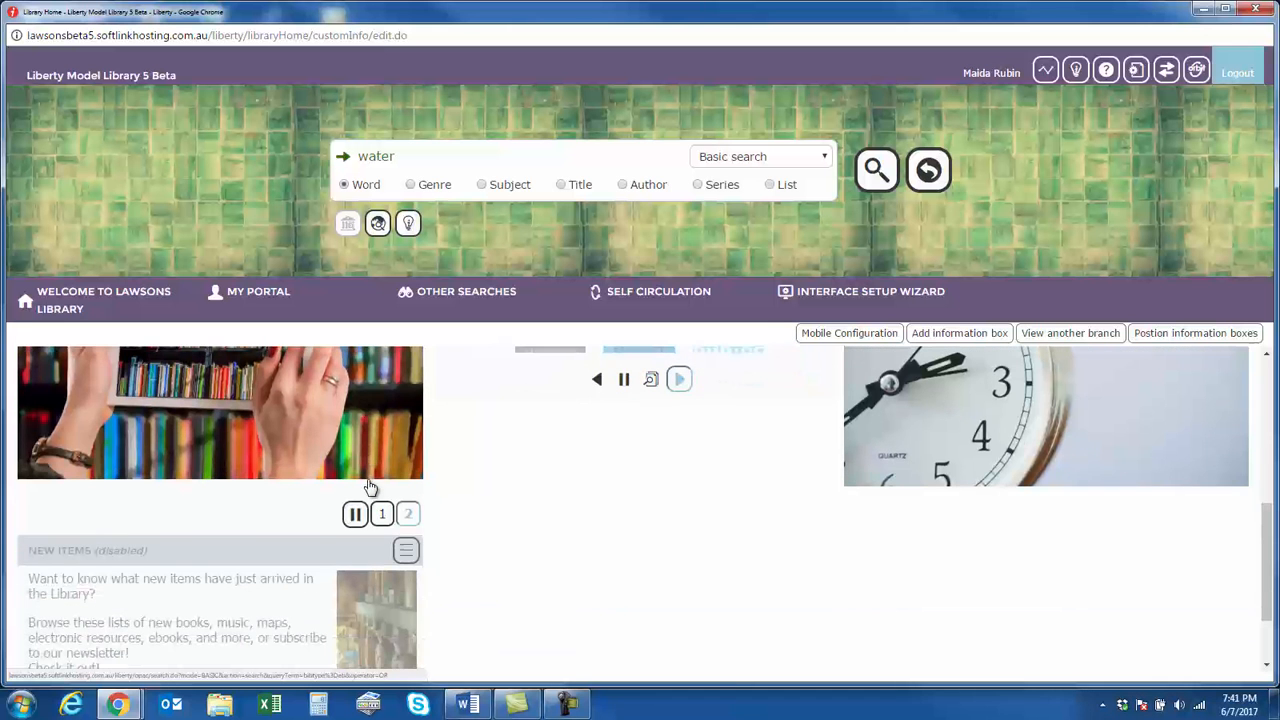
pyautogui.scroll(2, 368, 487)
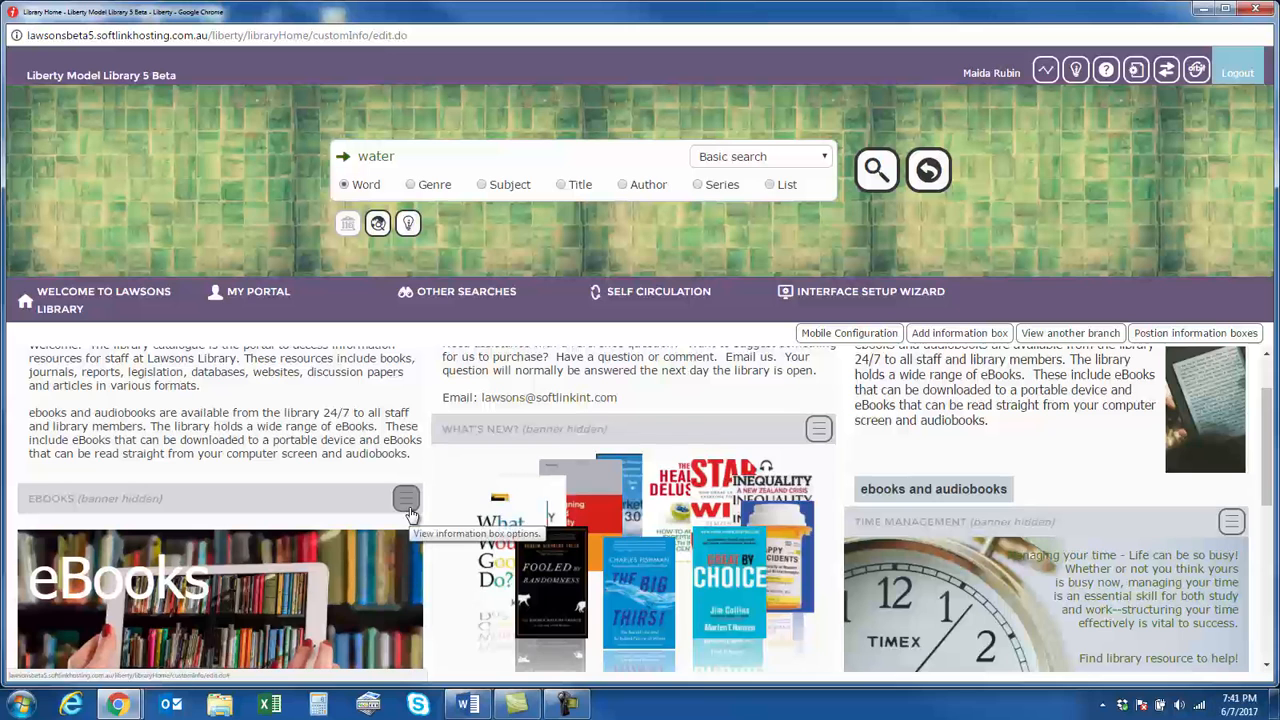
# Try adding New Items as the first slide of the New Books and eBooks slideshow, and exit without saving
pyautogui.click(406, 504)
pyautogui.scroll(-1, 410, 521)
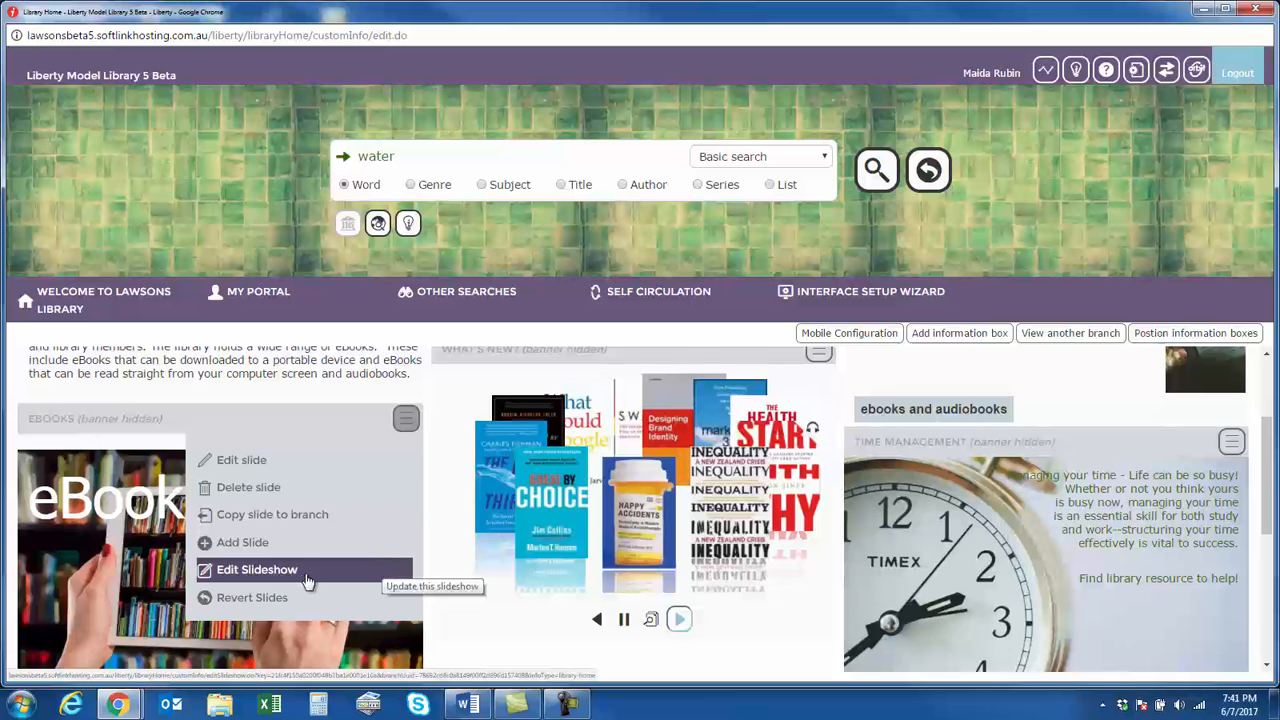
pyautogui.click(284, 572)
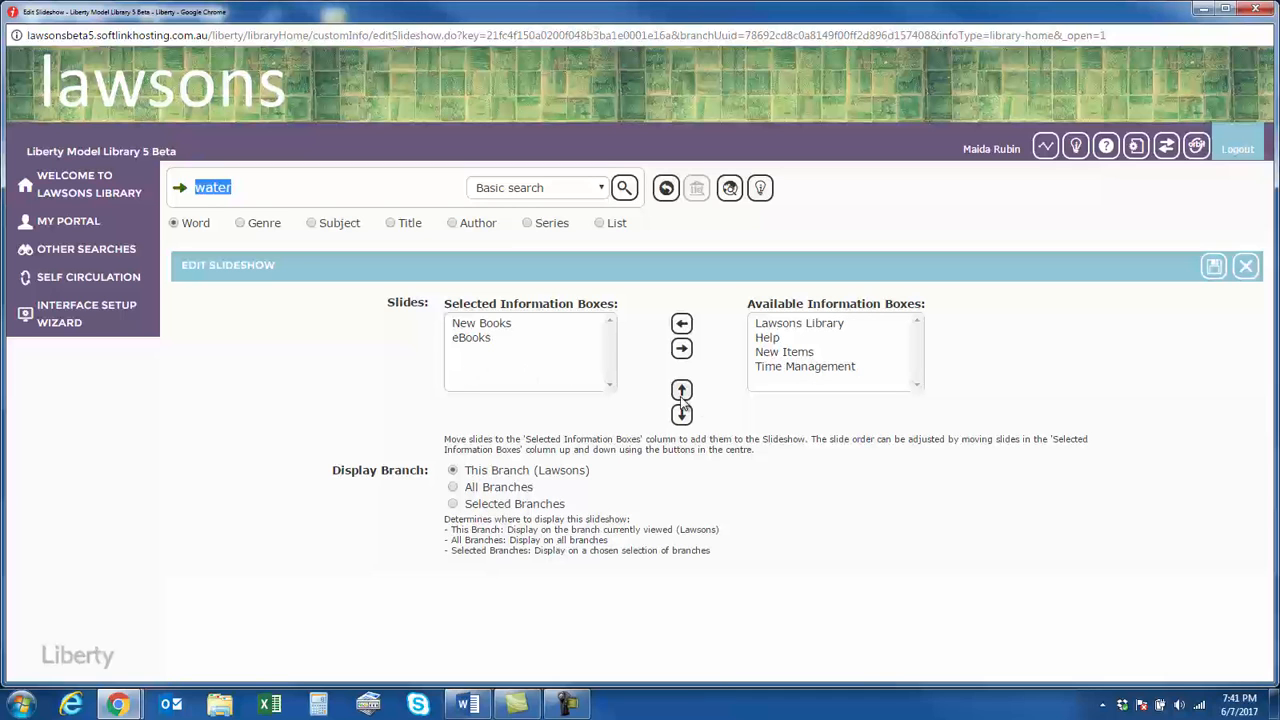
pyautogui.click(782, 352)
pyautogui.click(681, 323)
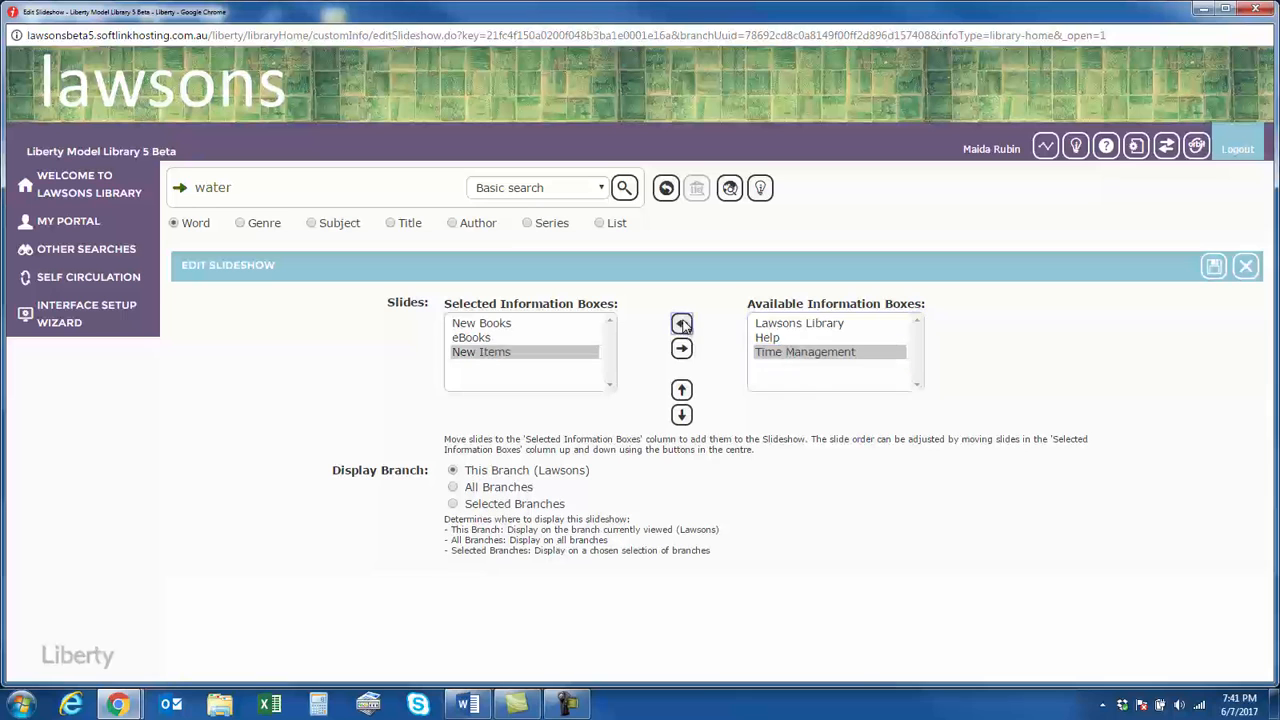
pyautogui.click(682, 390)
pyautogui.click(682, 390)
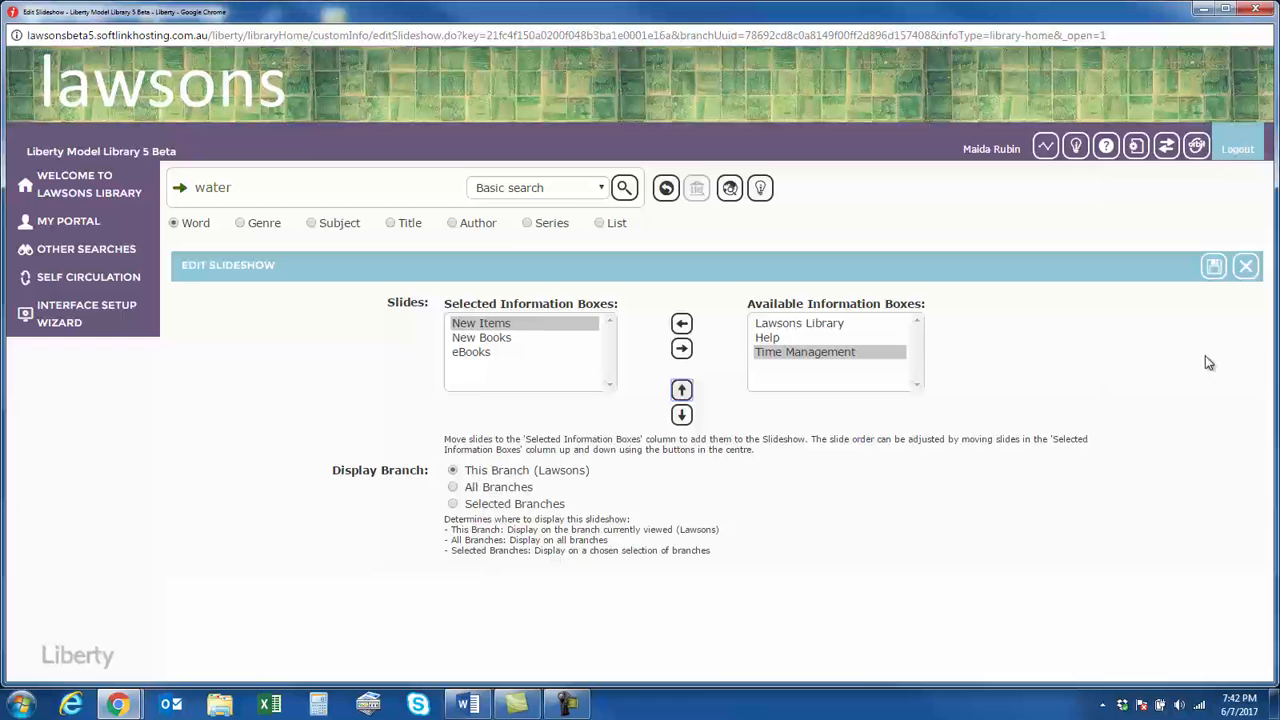
pyautogui.click(1250, 272)
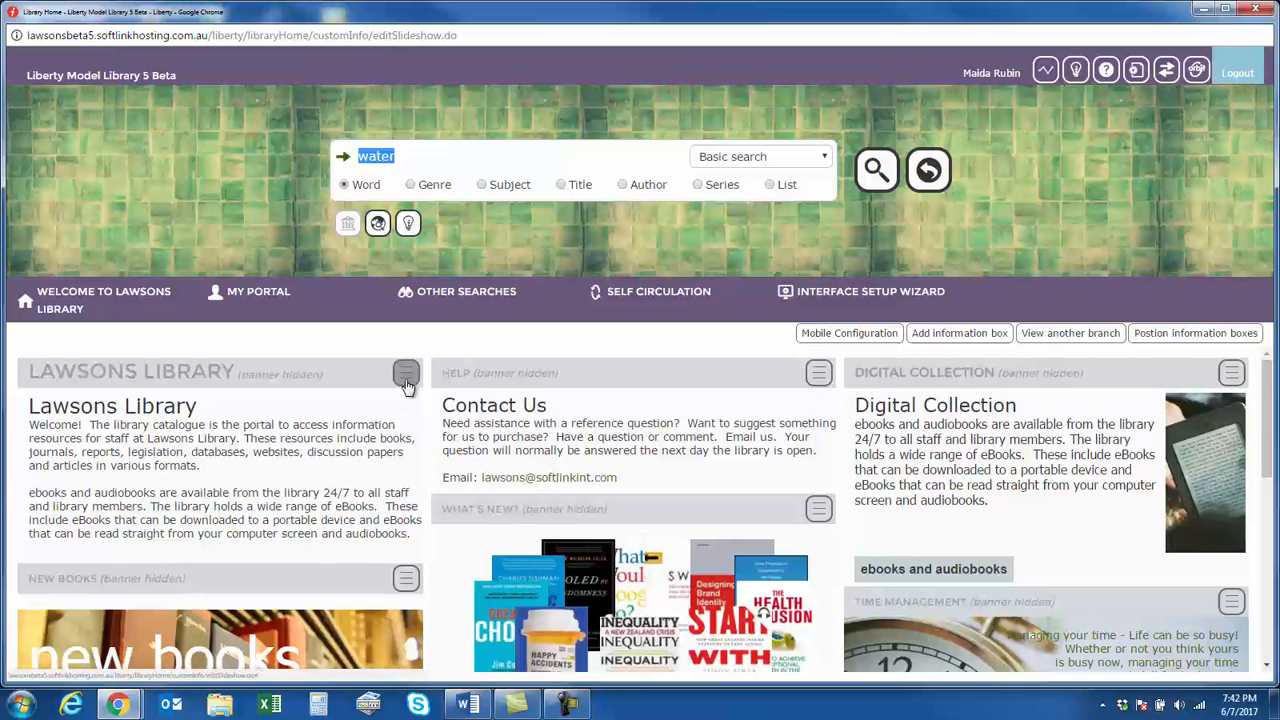
# Review the slide options of the New Books and eBooks slideshow, including reverting its slides, and the New Items box below it
pyautogui.scroll(-2, 422, 508)
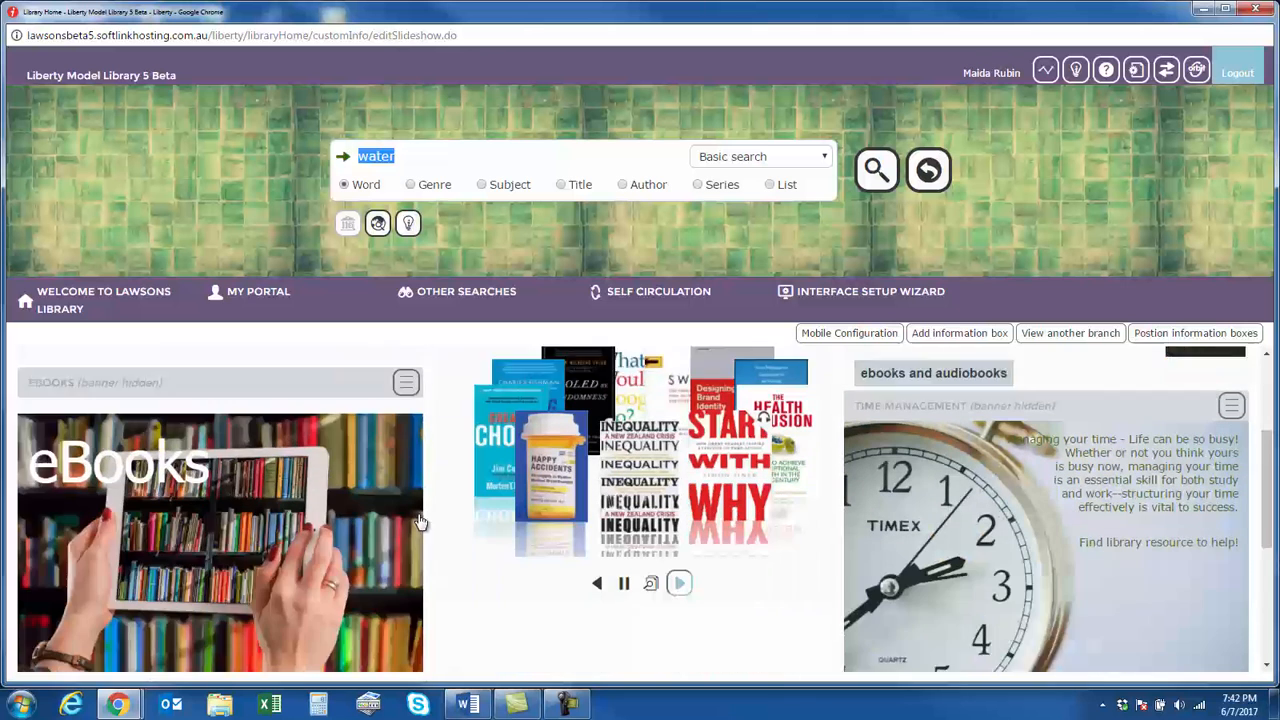
pyautogui.click(404, 355)
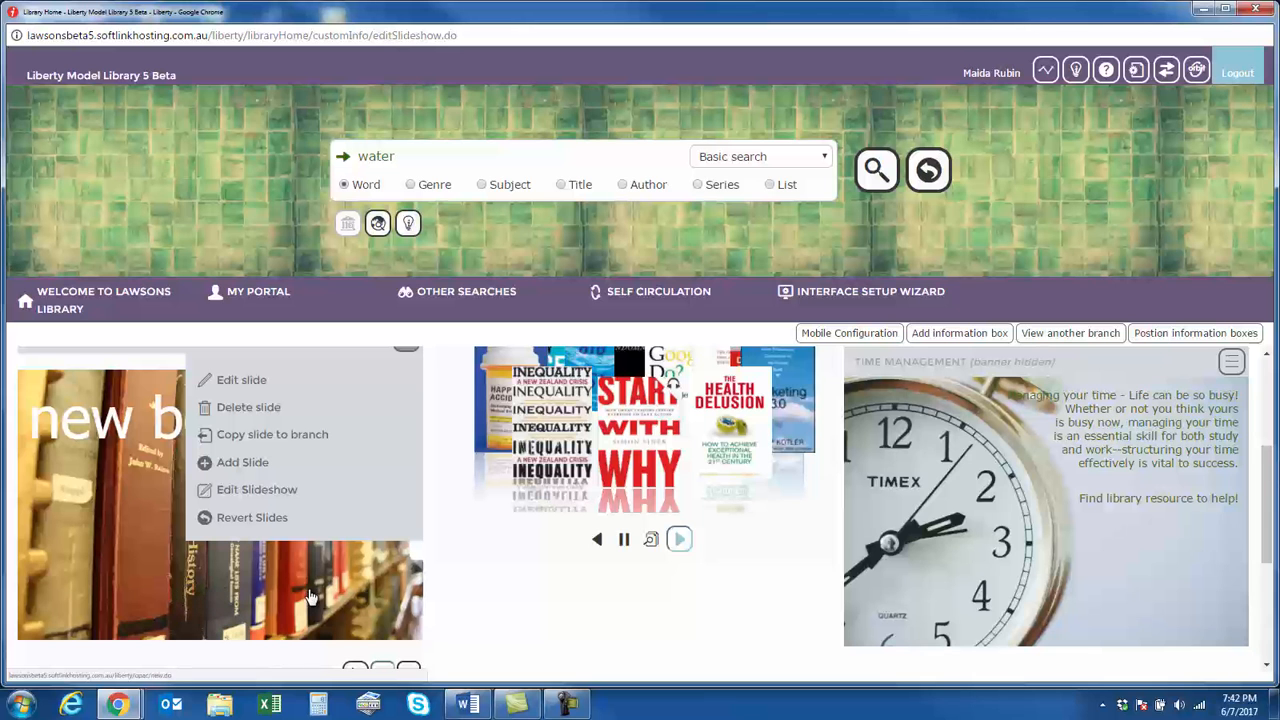
pyautogui.scroll(-3, 362, 603)
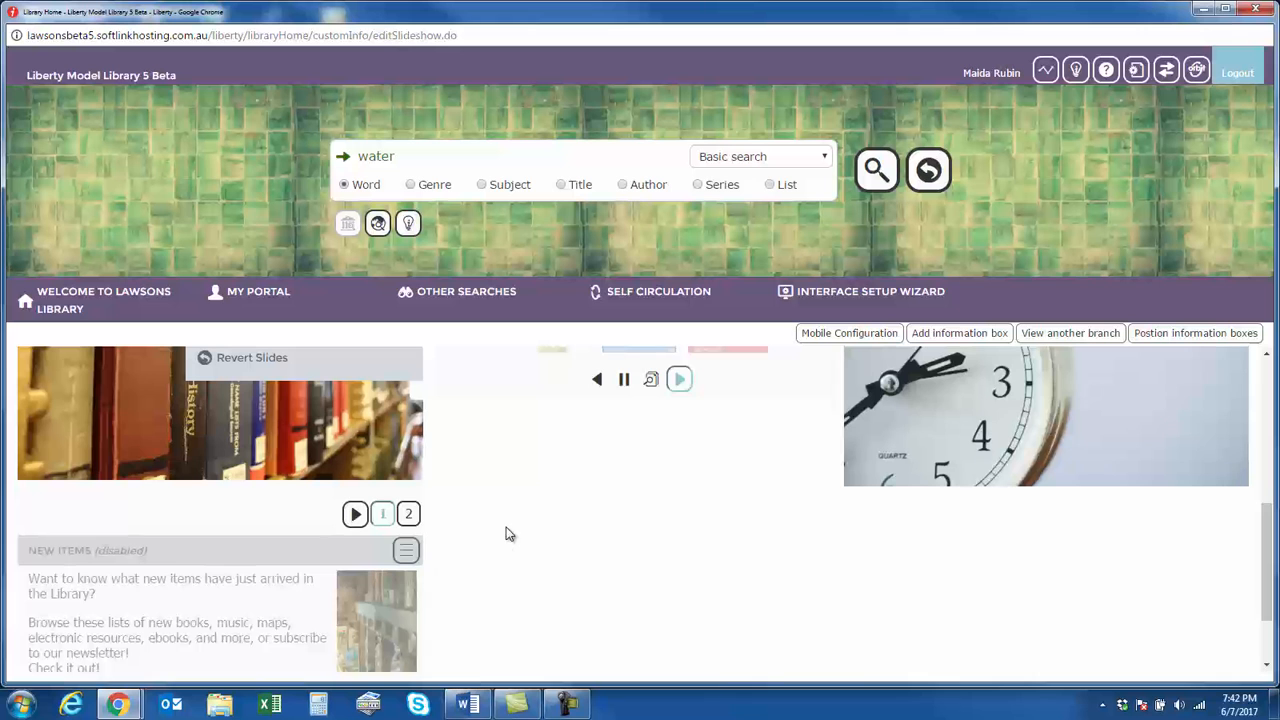
pyautogui.scroll(1, 506, 538)
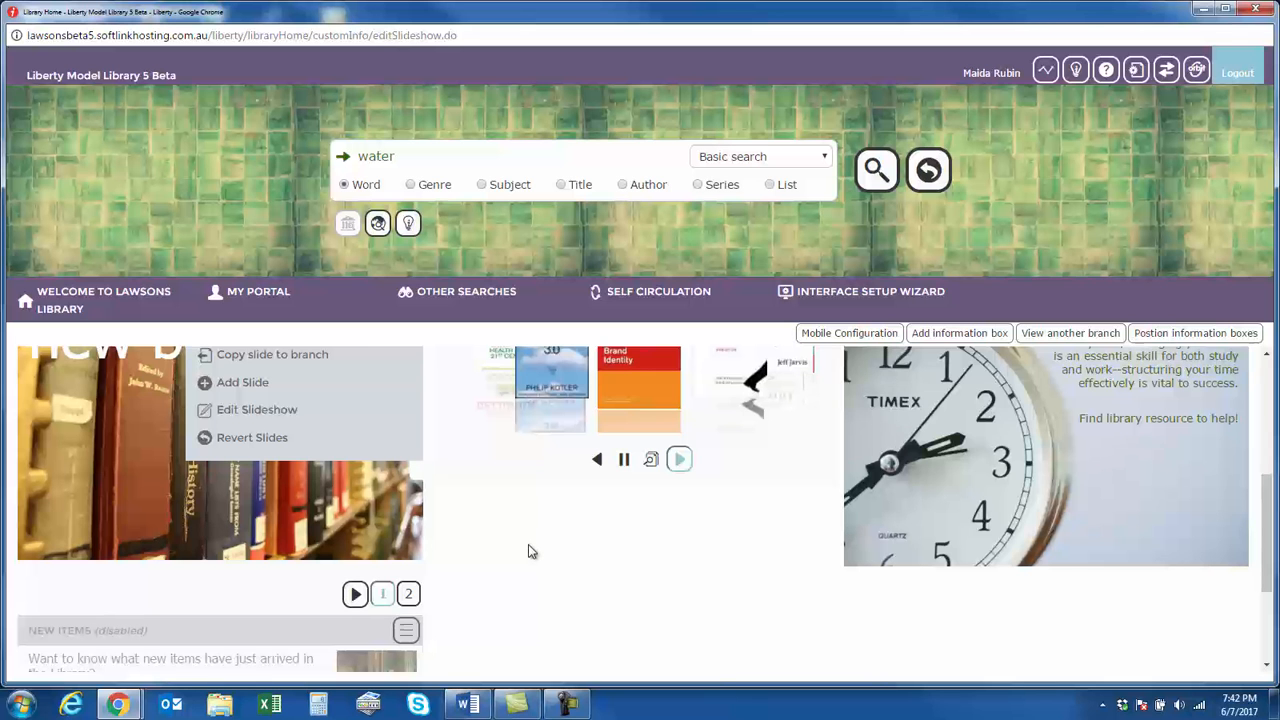
pyautogui.scroll(5, 528, 547)
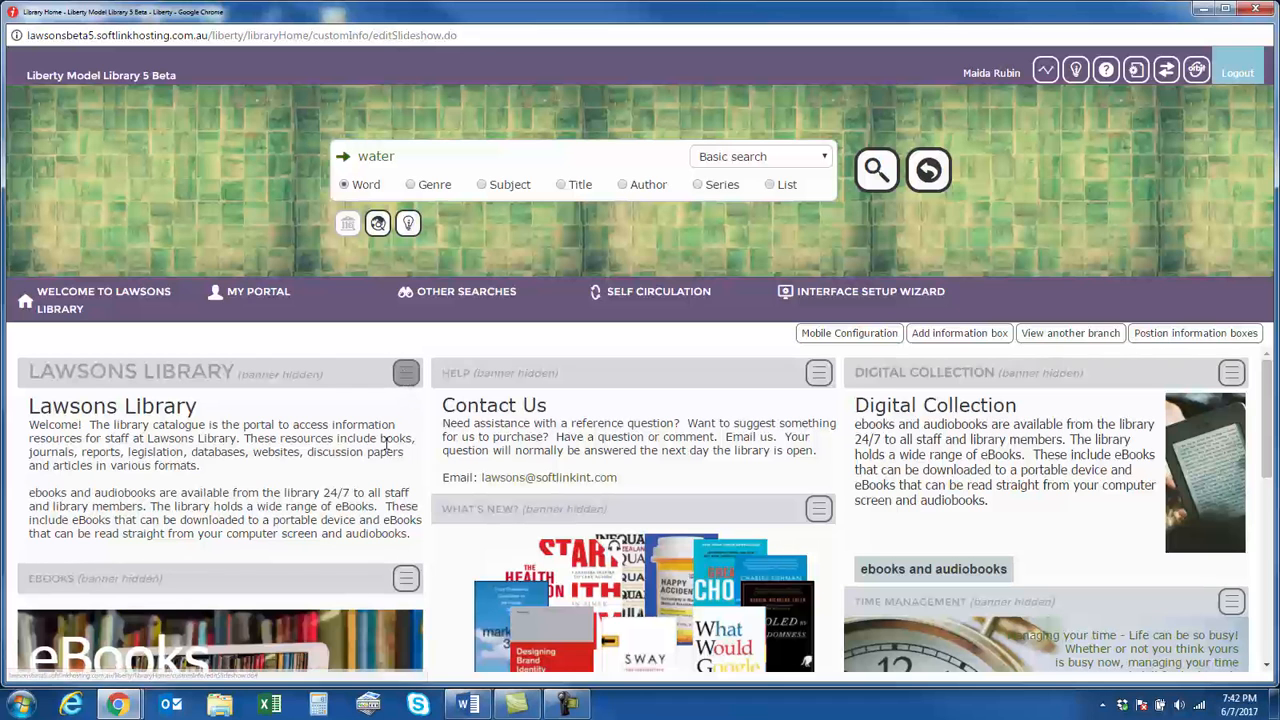
# Open the Lawsons Library information box for editing at this branch only, review its banner text and display settings, and close it without saving
pyautogui.click(405, 373)
pyautogui.click(405, 373)
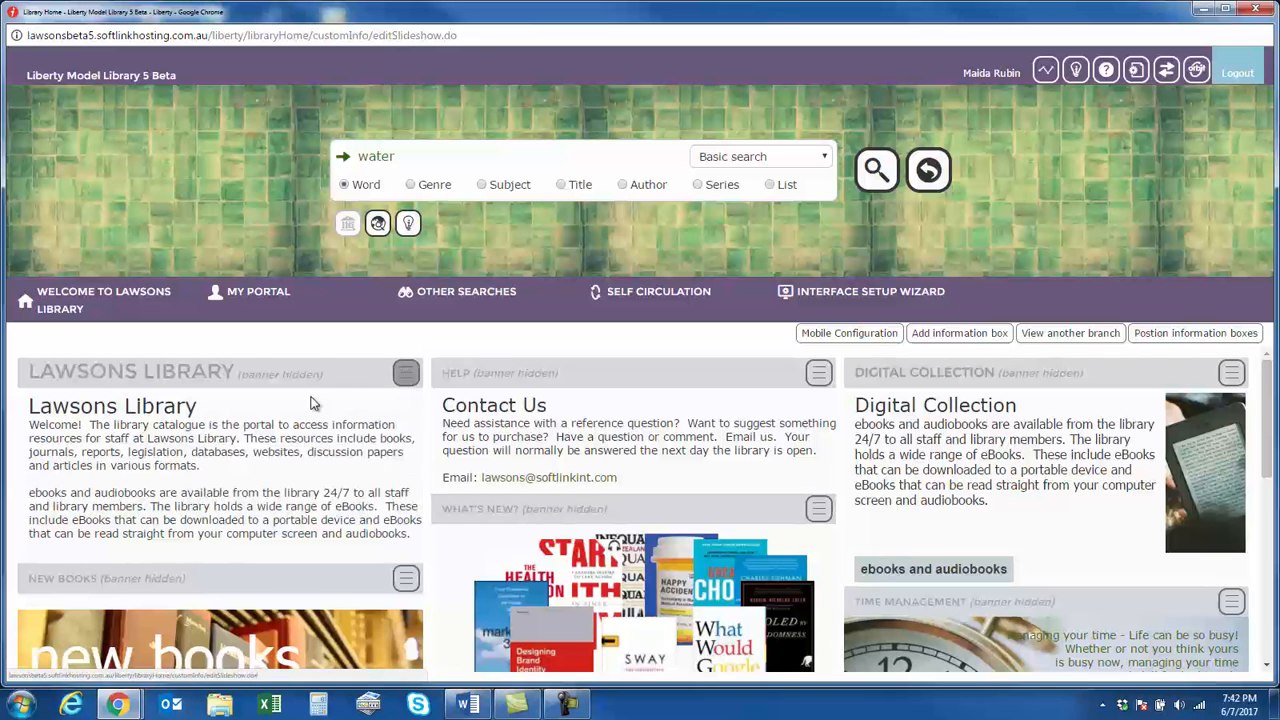
pyautogui.click(403, 374)
pyautogui.click(222, 420)
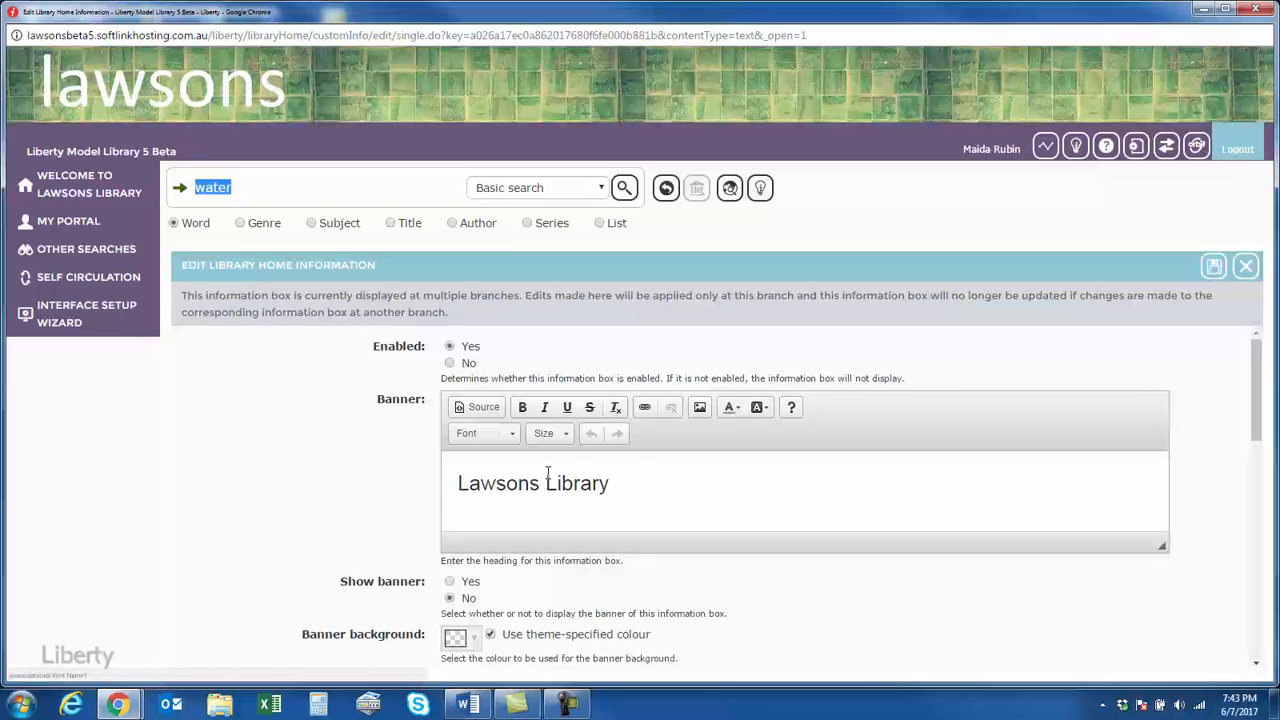
pyautogui.scroll(-1, 728, 507)
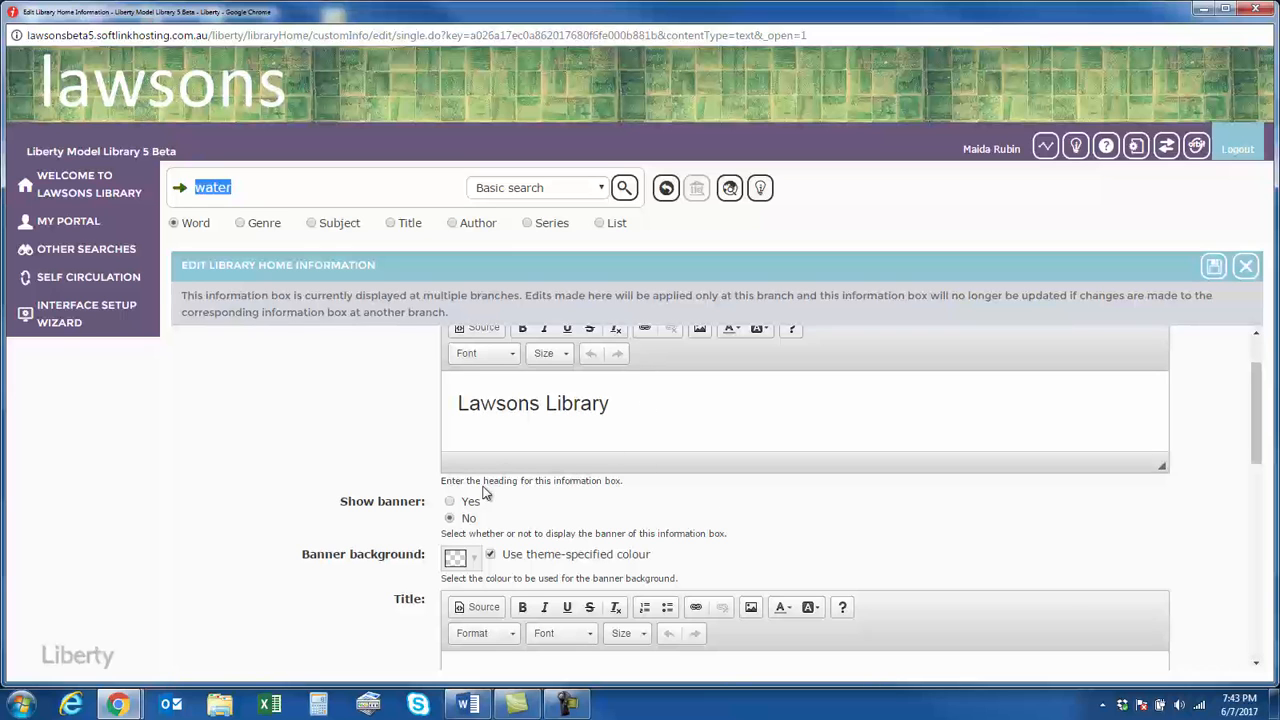
pyautogui.moveTo(622, 404); pyautogui.dragTo(452, 401)
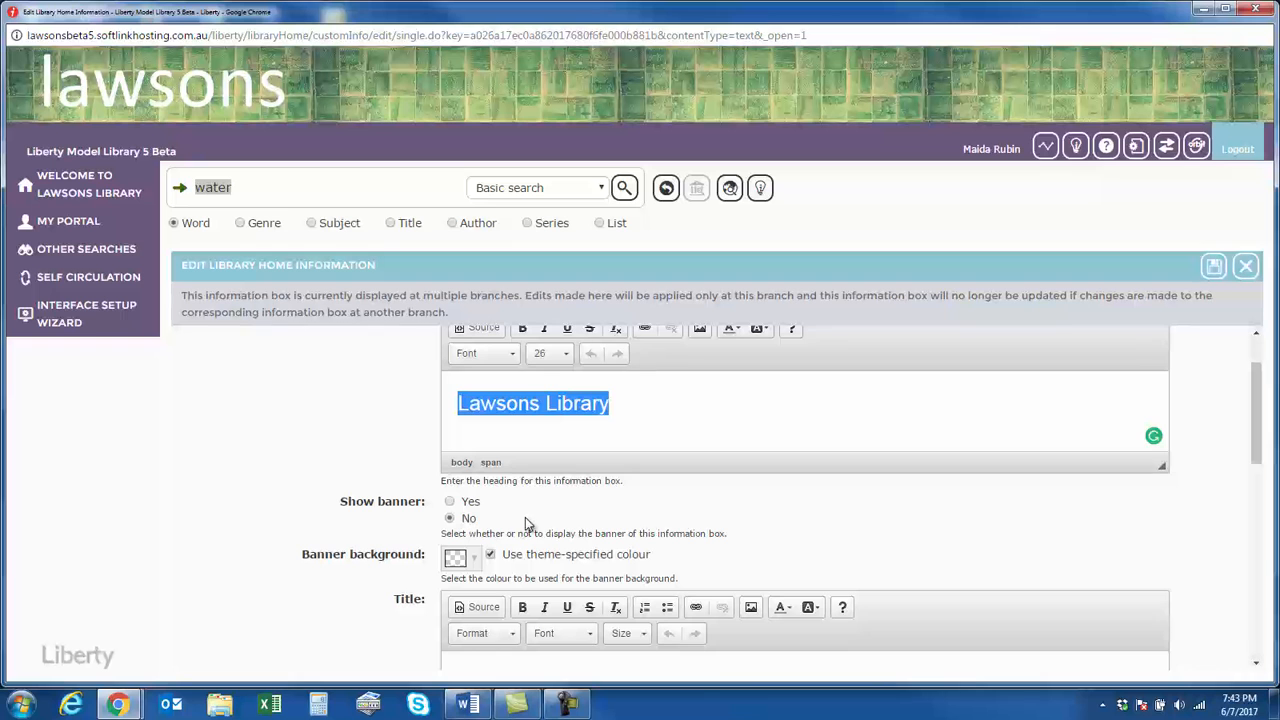
pyautogui.scroll(1, 556, 503)
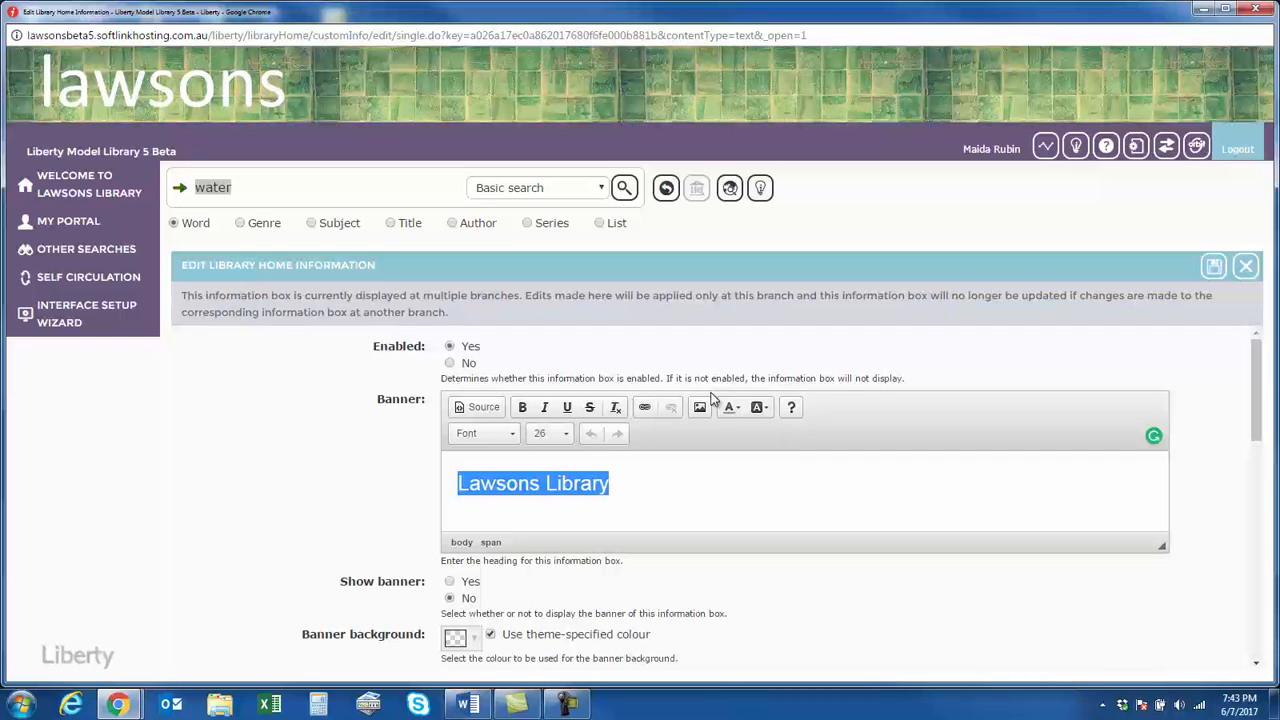
pyautogui.click(1246, 271)
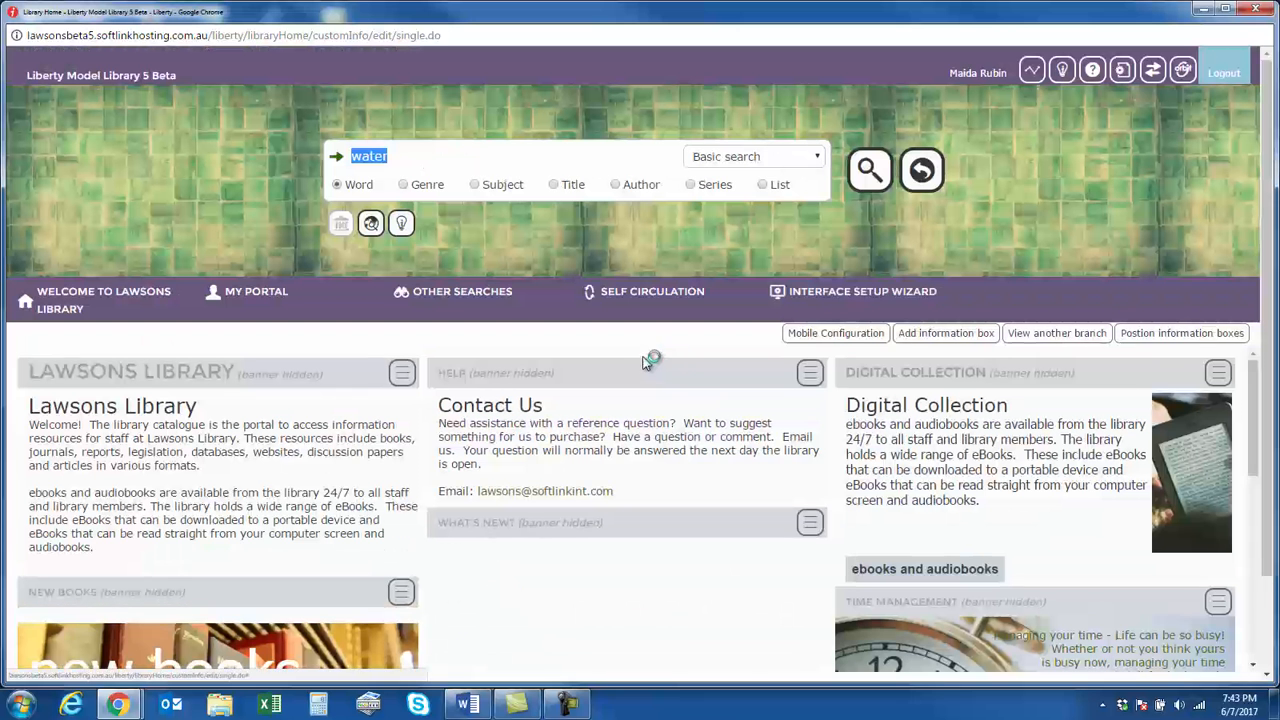
# Start adding a new information box to the Lawsons homepage with the Image type
pyautogui.click(988, 335)
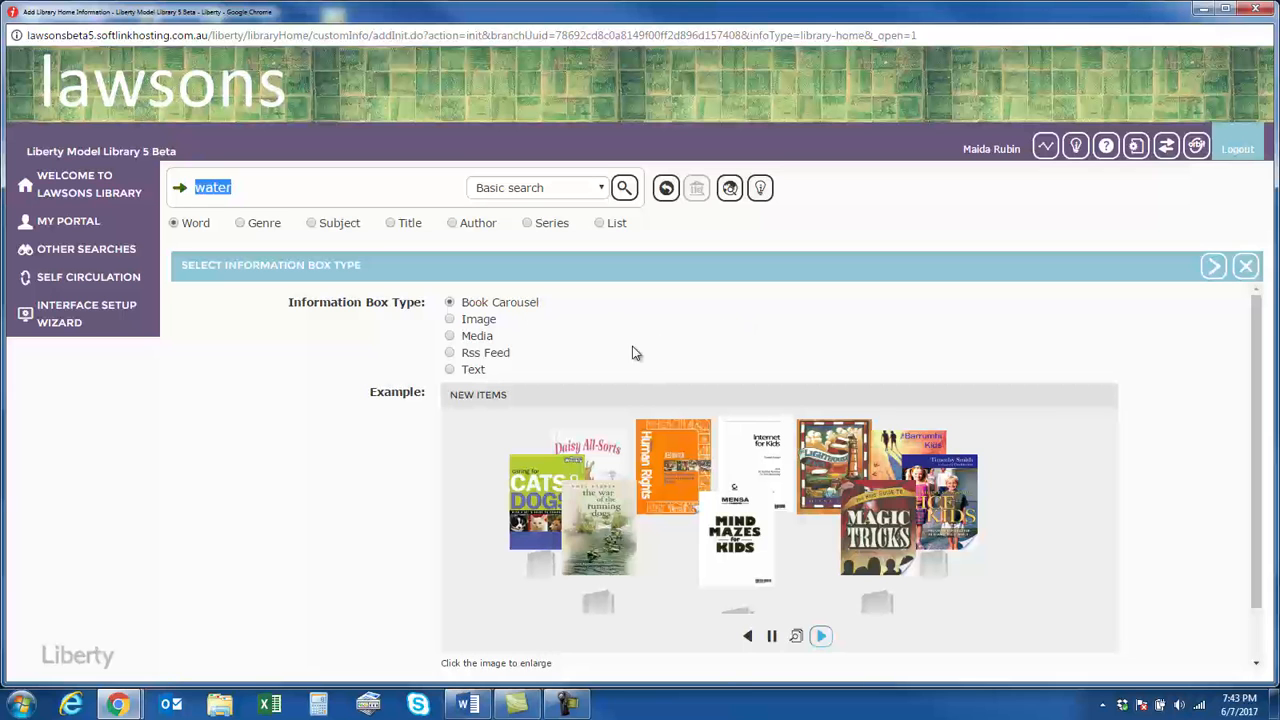
pyautogui.click(449, 320)
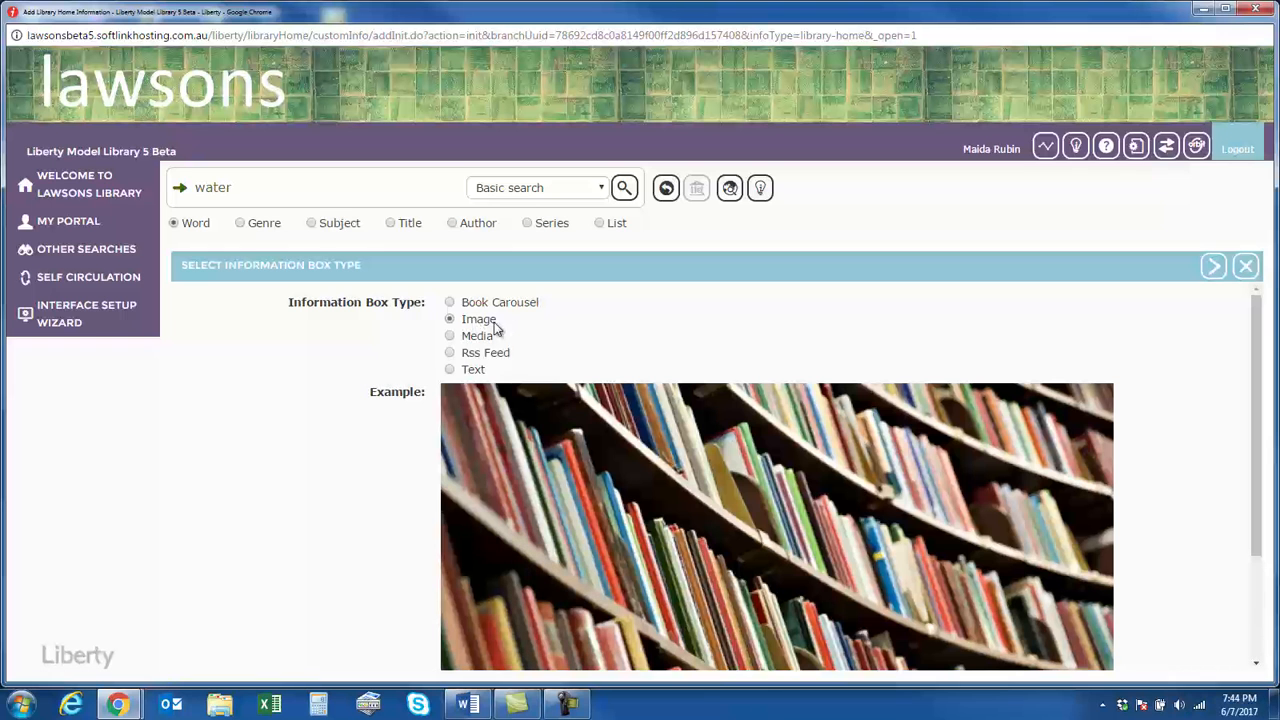
pyautogui.scroll(-2, 598, 530)
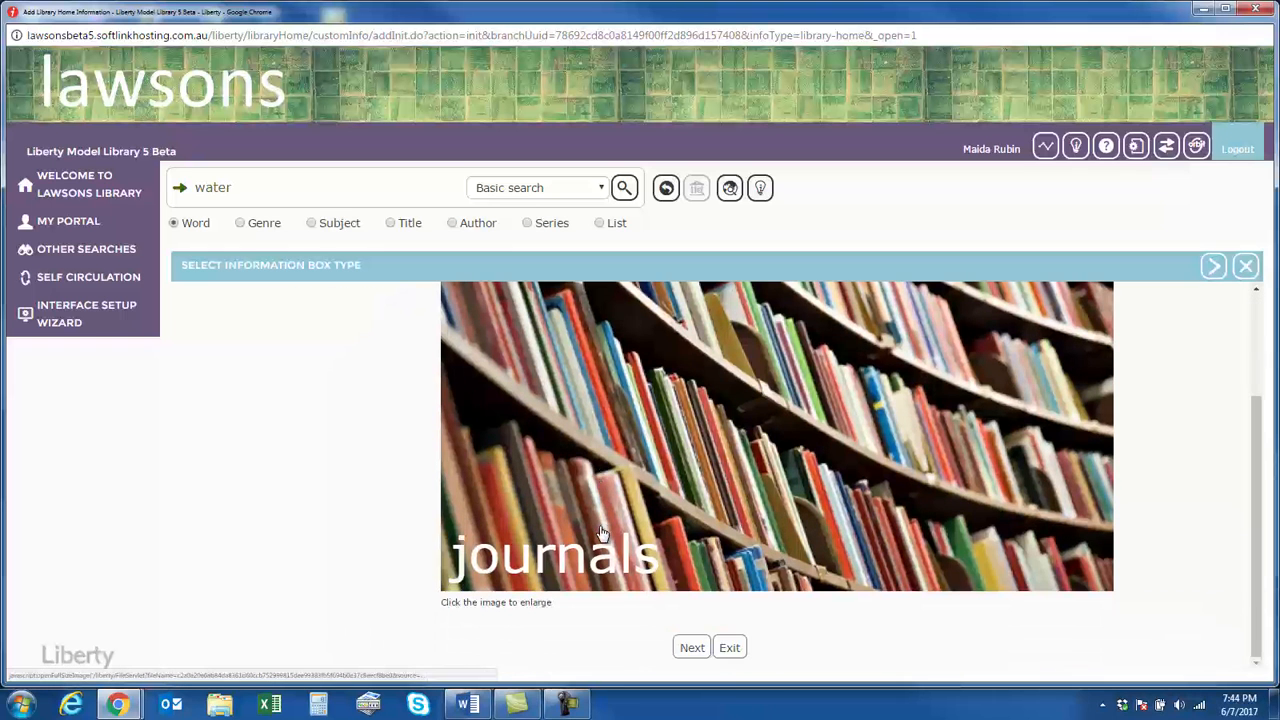
pyautogui.click(693, 648)
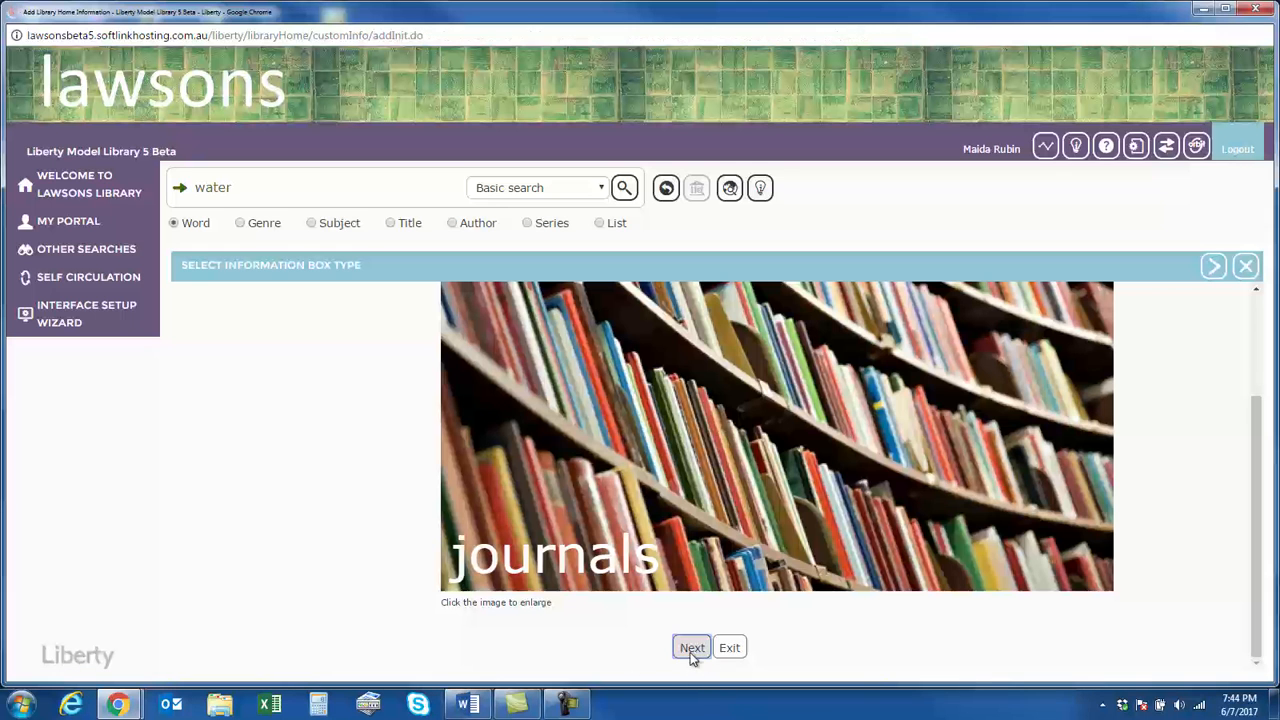
# Enter "Desert adventures" as the banner heading of the new image information box
pyautogui.click(515, 387)
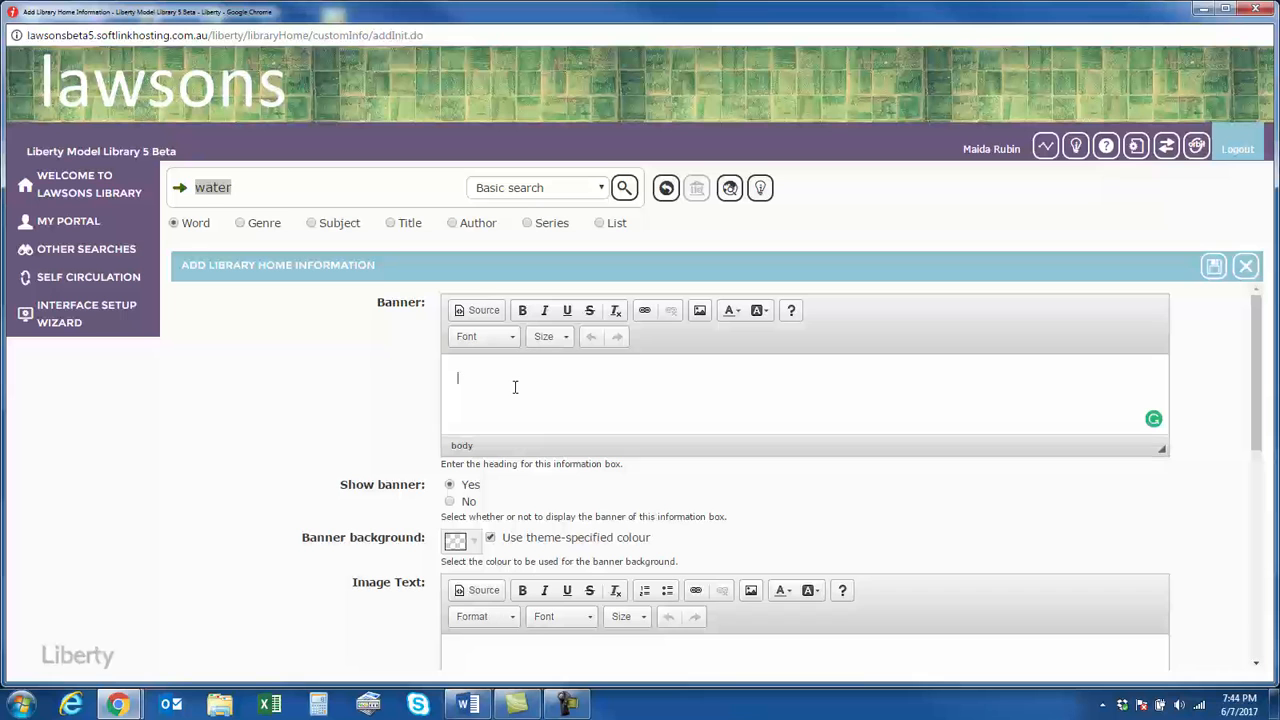
pyautogui.write('Desert adventures')
# Choose Desert.jpg as the image file of the new information box
pyautogui.scroll(-3, 519, 429)
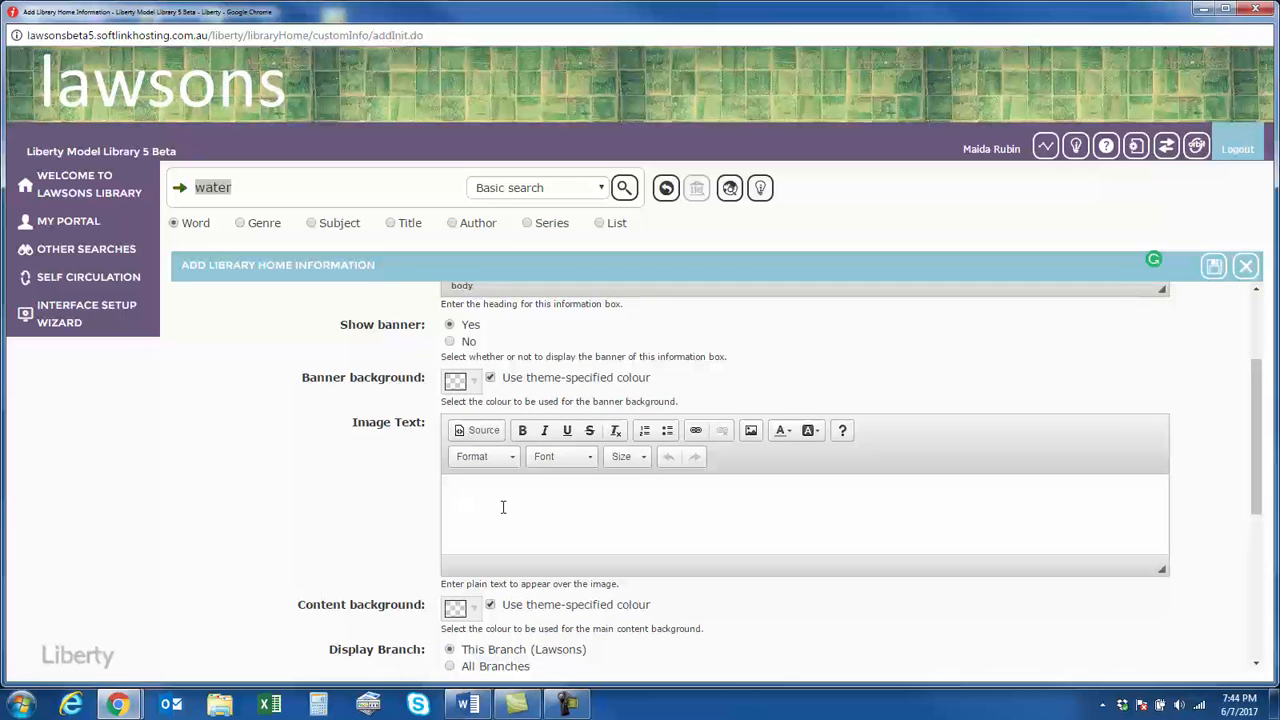
pyautogui.scroll(-1, 527, 522)
pyautogui.scroll(-4, 538, 470)
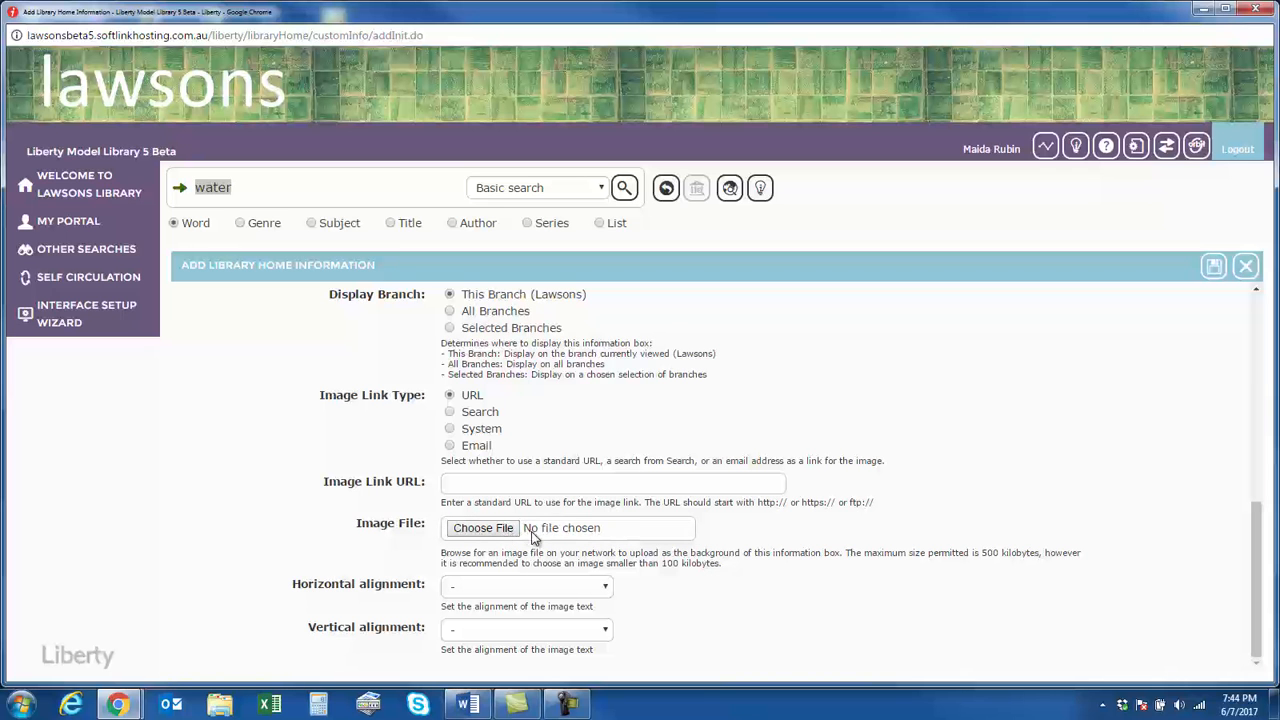
pyautogui.click(503, 531)
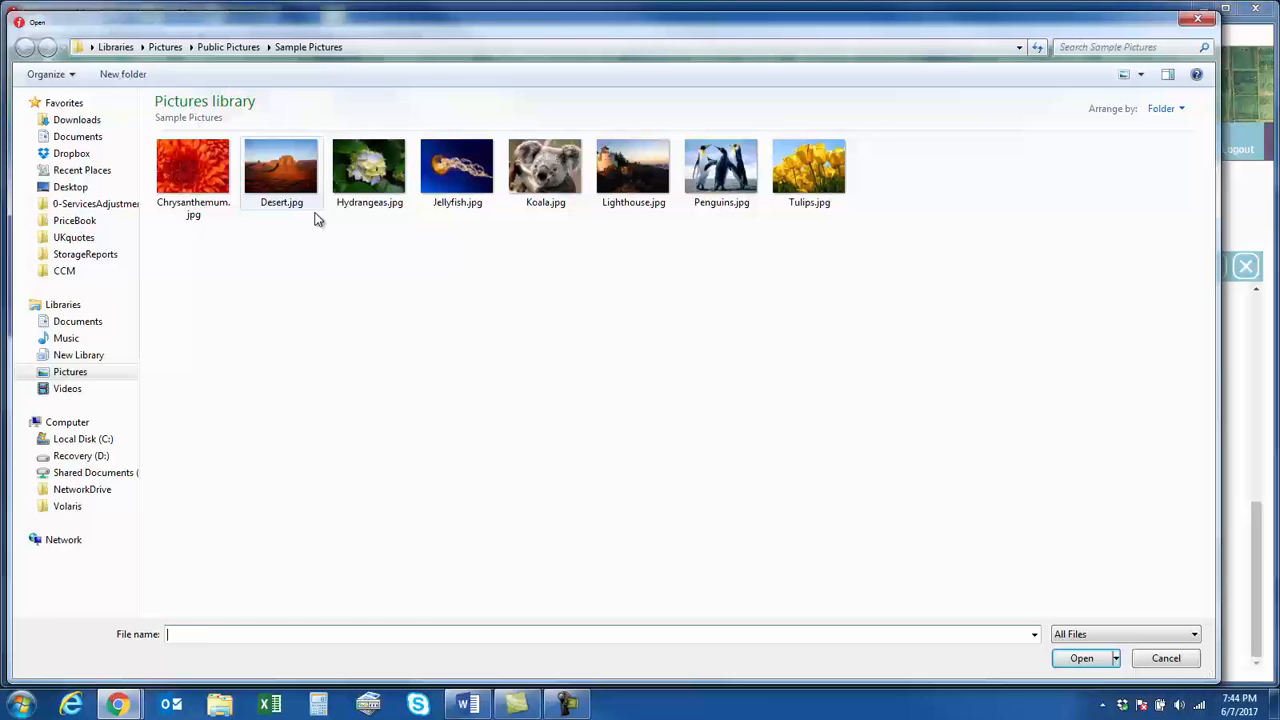
pyautogui.doubleClick(285, 173)
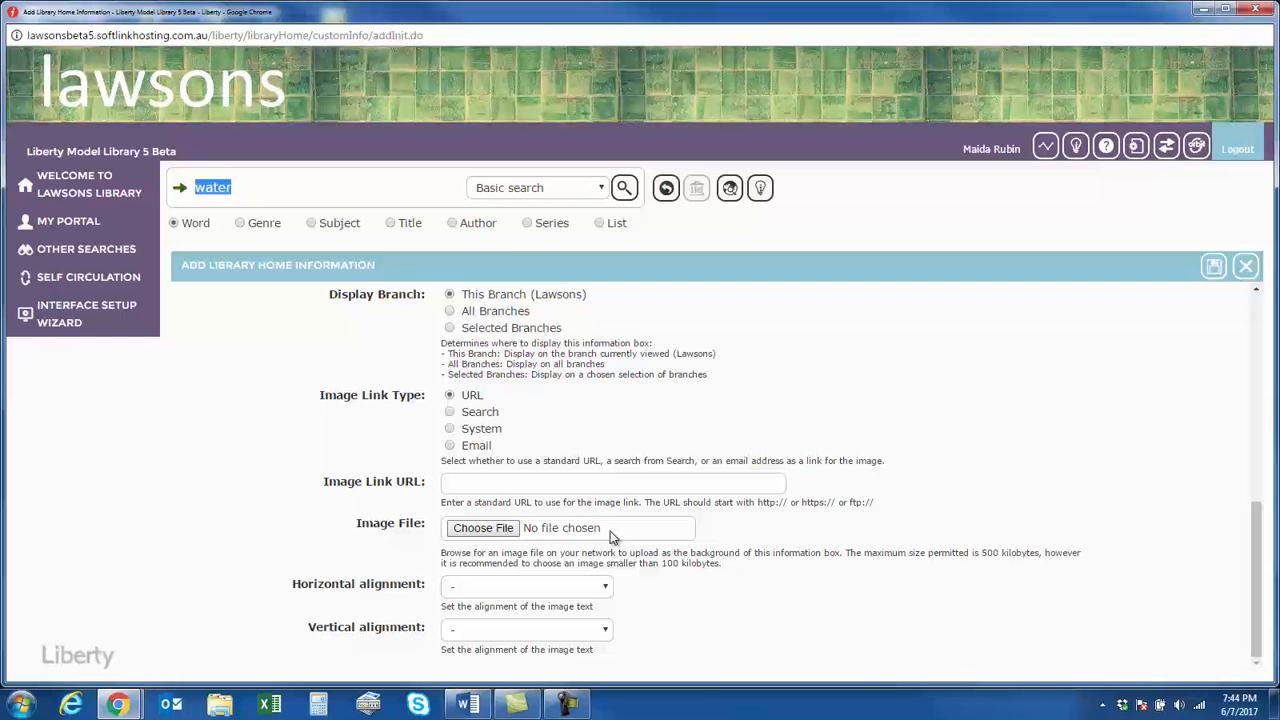
# Enter "Click on this image to see more" as the image text of the information box
pyautogui.scroll(5, 613, 537)
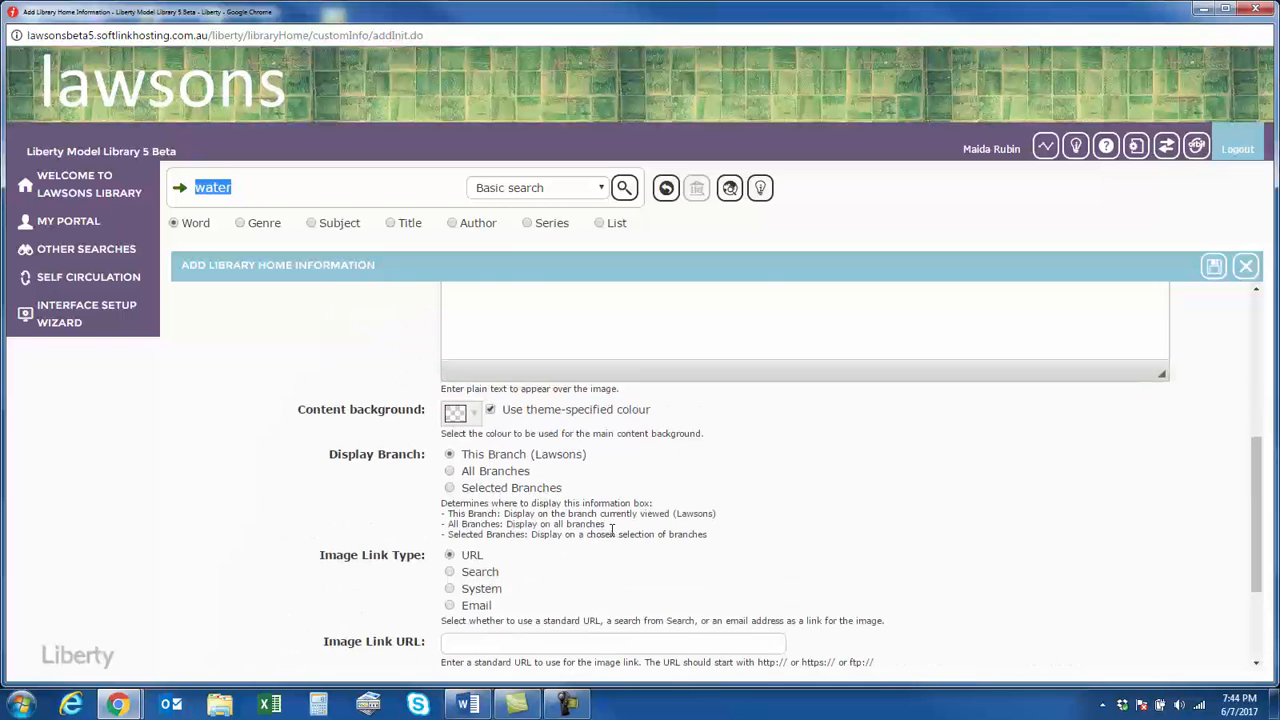
pyautogui.scroll(1, 570, 490)
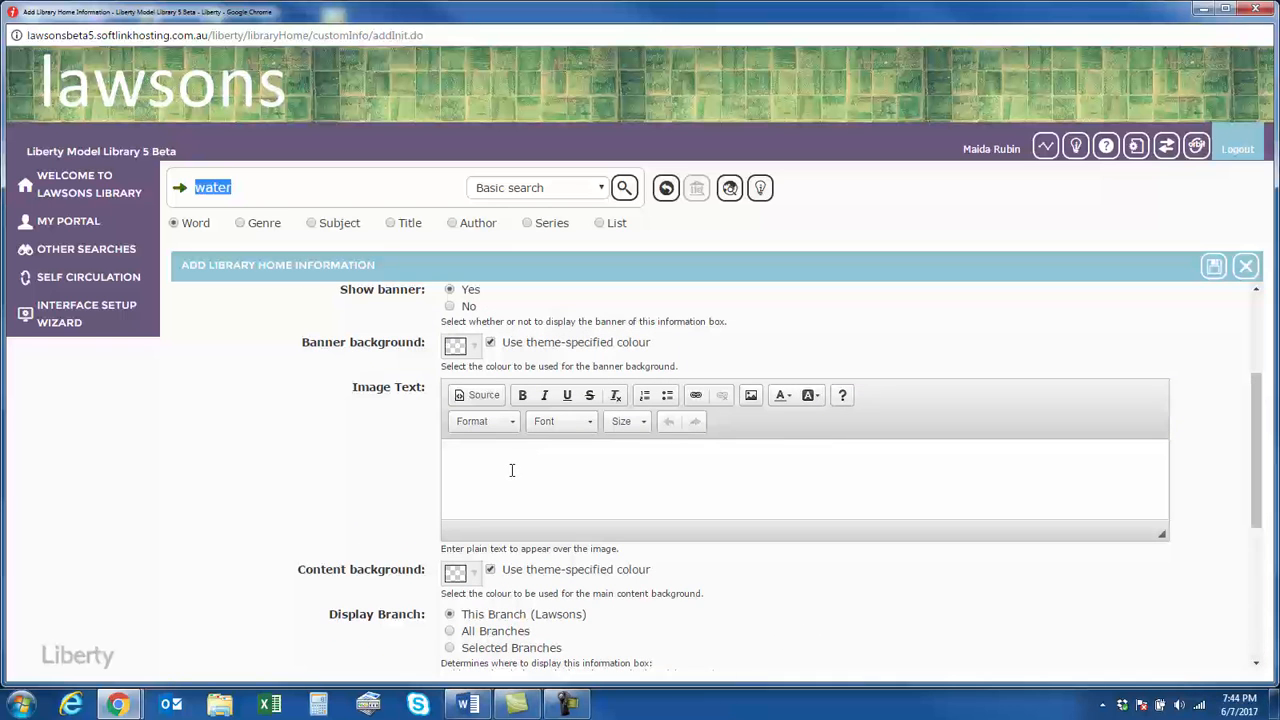
pyautogui.click(511, 470)
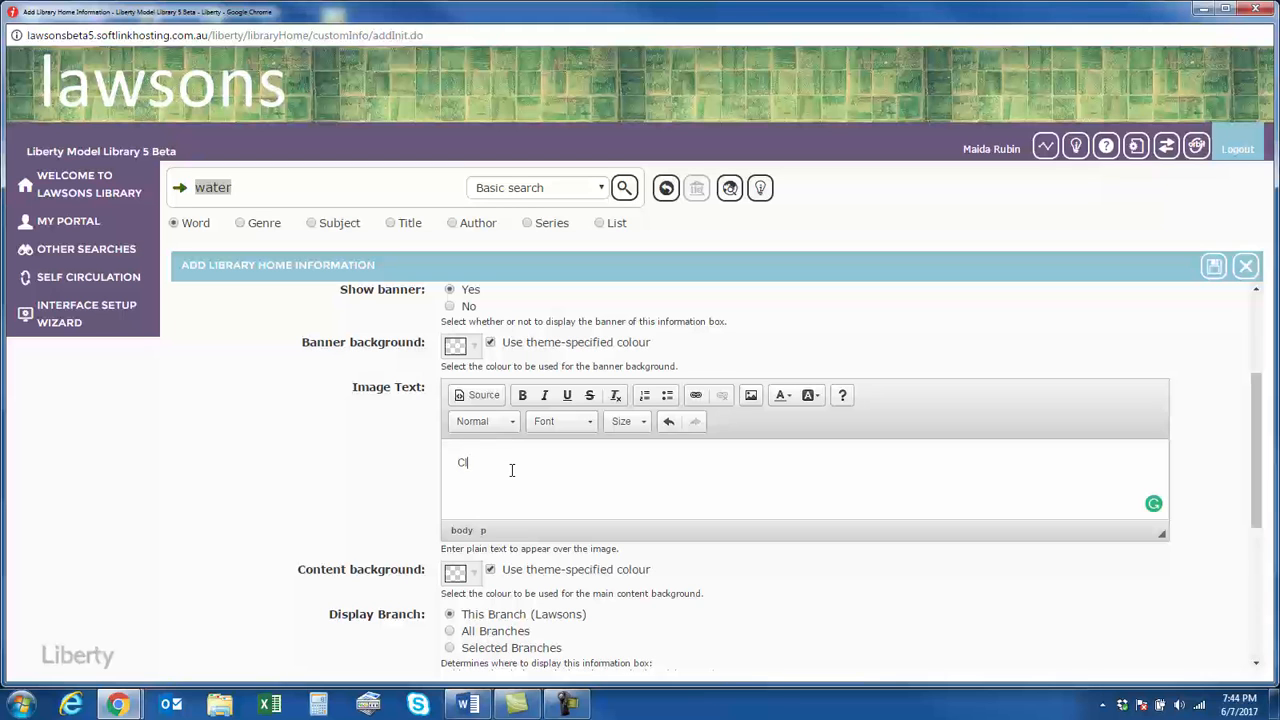
pyautogui.write('Click on this image to see more')
# Format the whole image text as bold, dark blue and size 14
pyautogui.moveTo(613, 464); pyautogui.dragTo(459, 463)
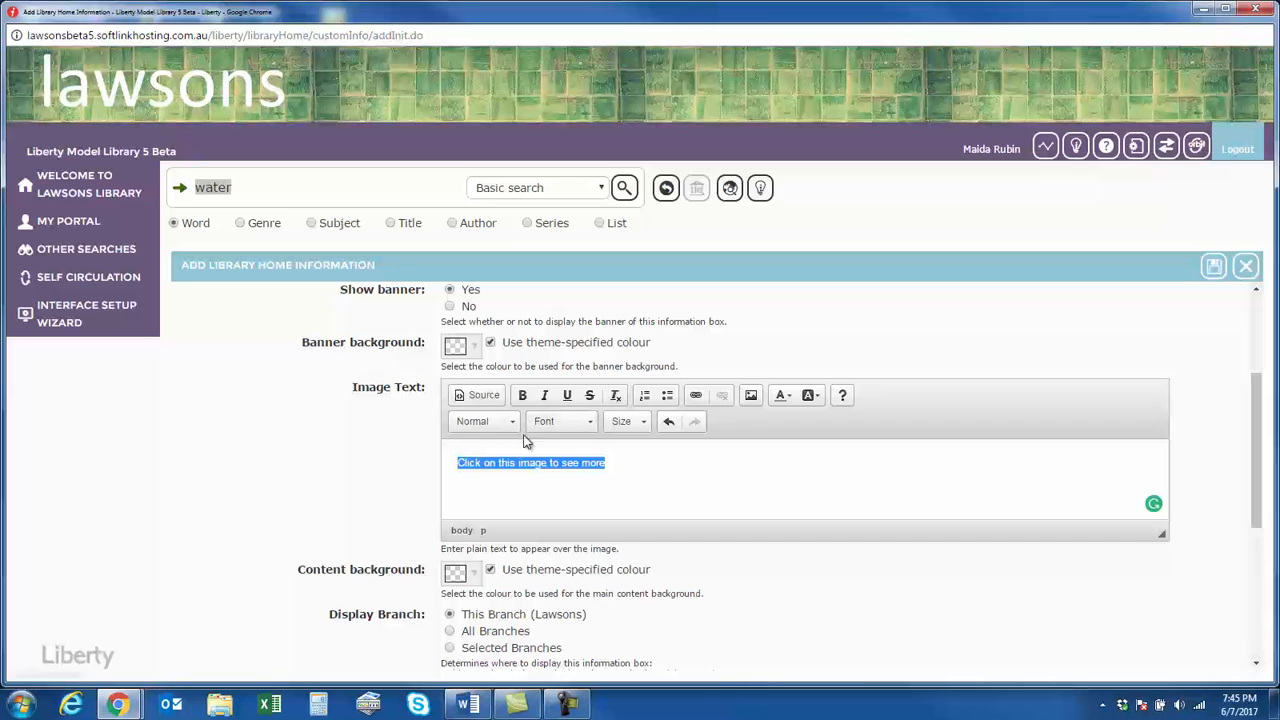
pyautogui.click(522, 395)
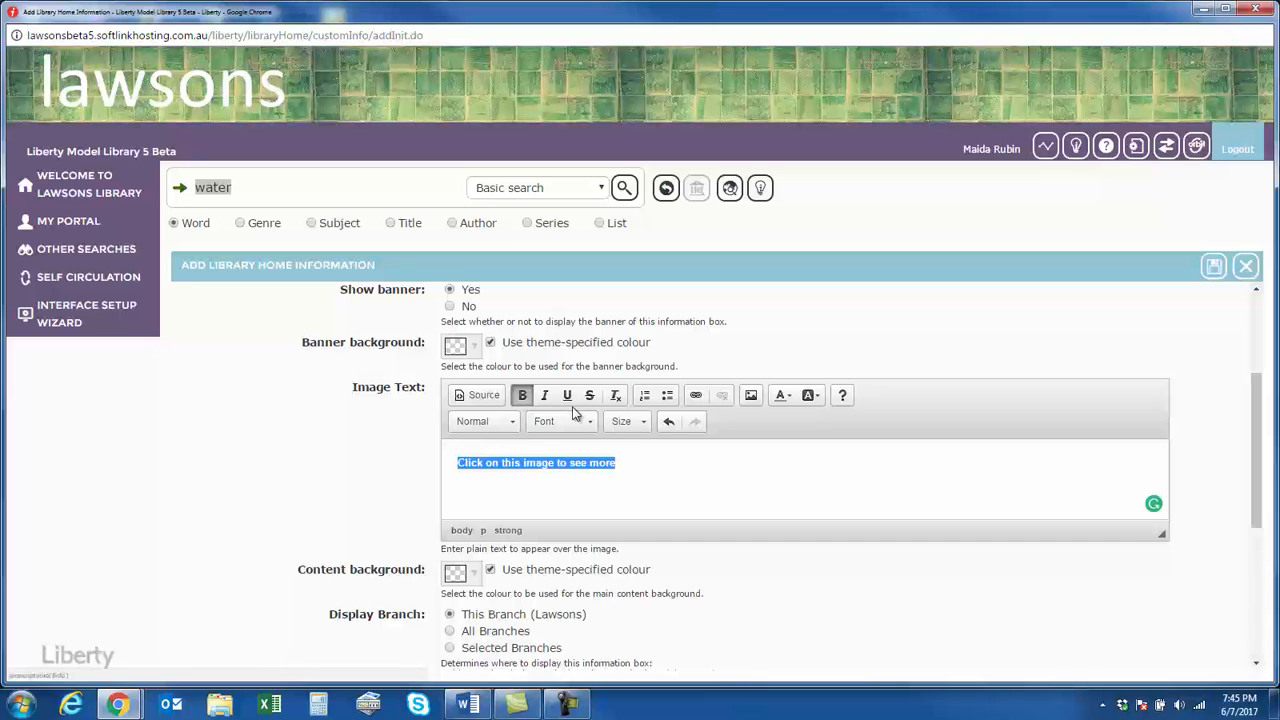
pyautogui.click(784, 395)
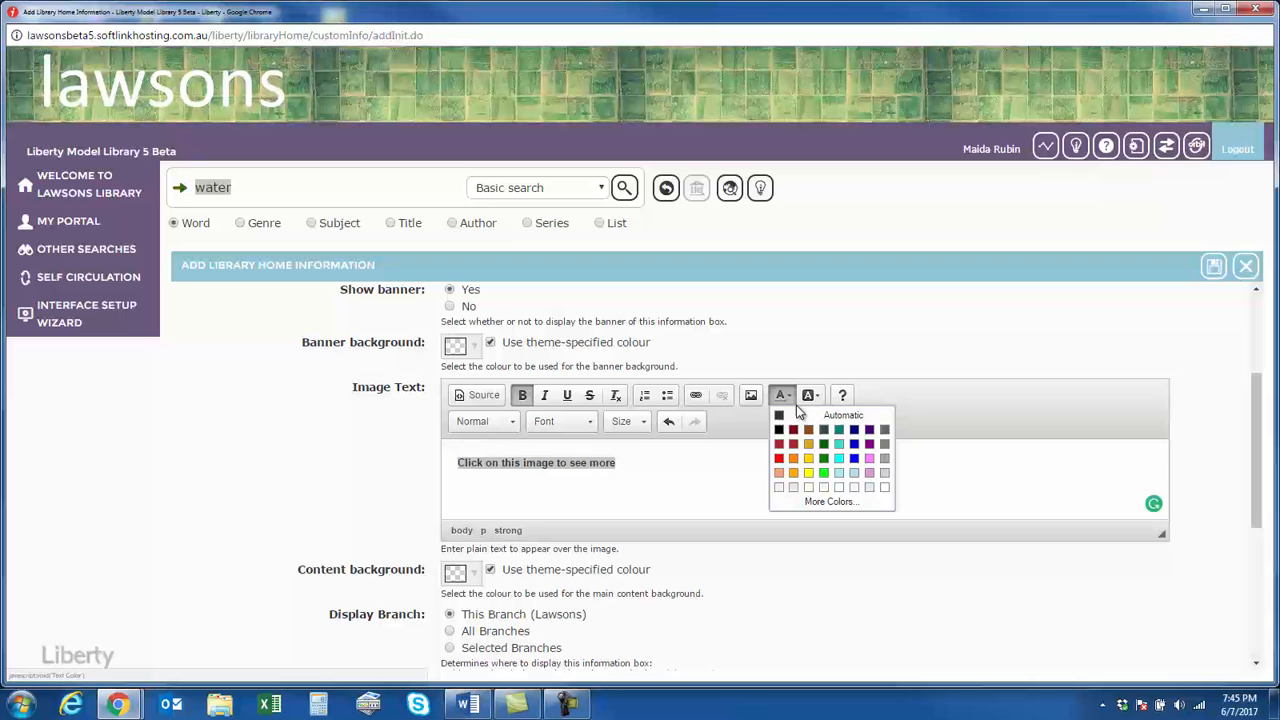
pyautogui.click(858, 432)
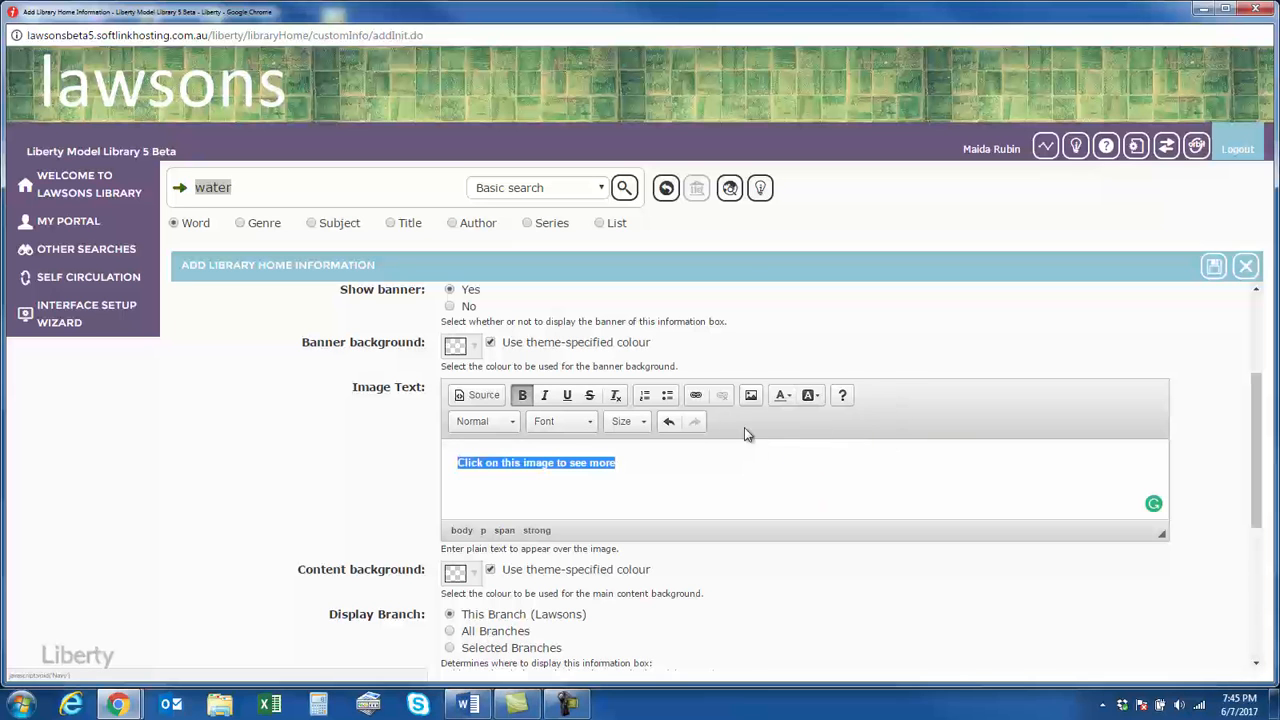
pyautogui.click(643, 422)
pyautogui.click(630, 556)
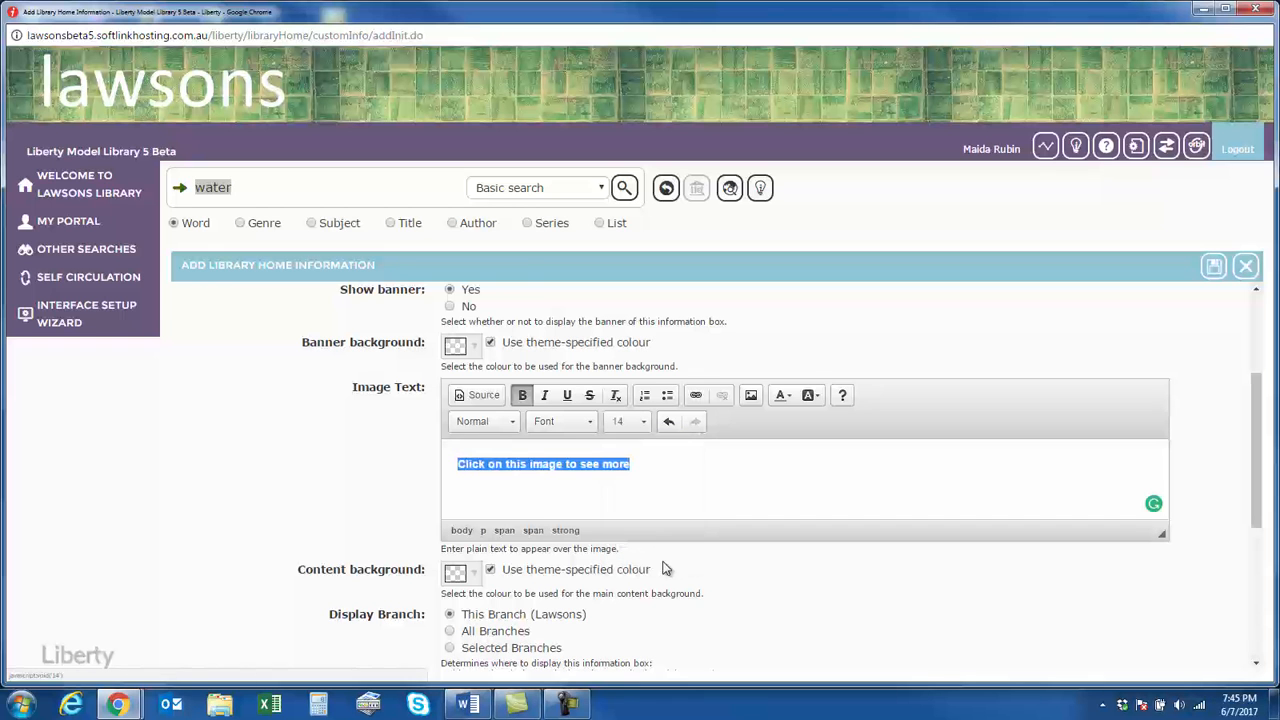
pyautogui.click(726, 486)
pyautogui.scroll(-3, 726, 486)
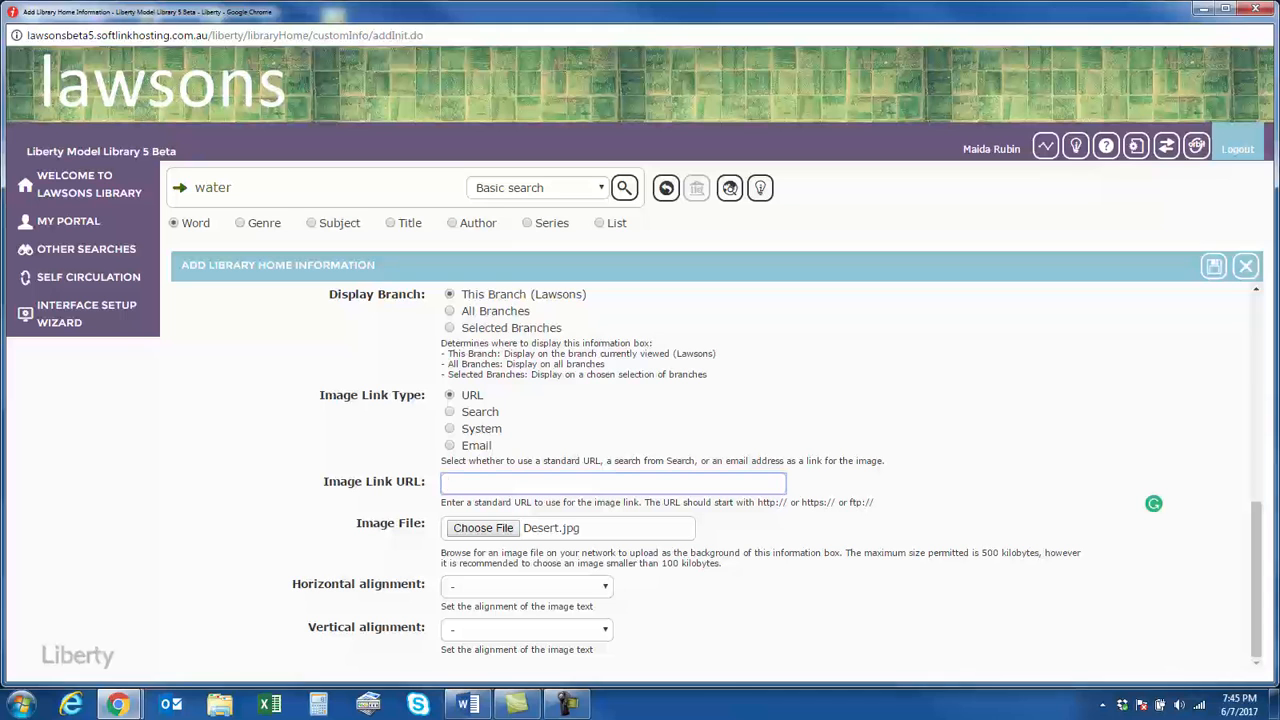
pyautogui.hotkey('alt', 'Tab')
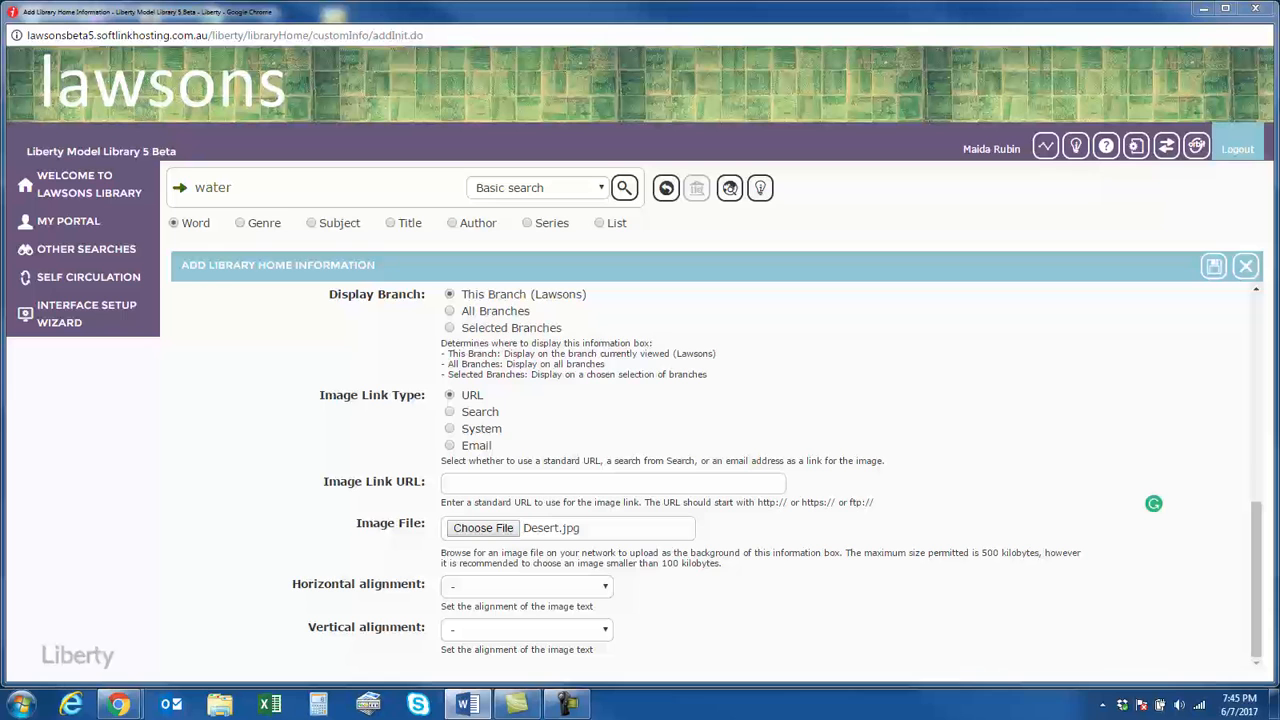
pyautogui.click(472, 484)
pyautogui.rightClick(472, 484)
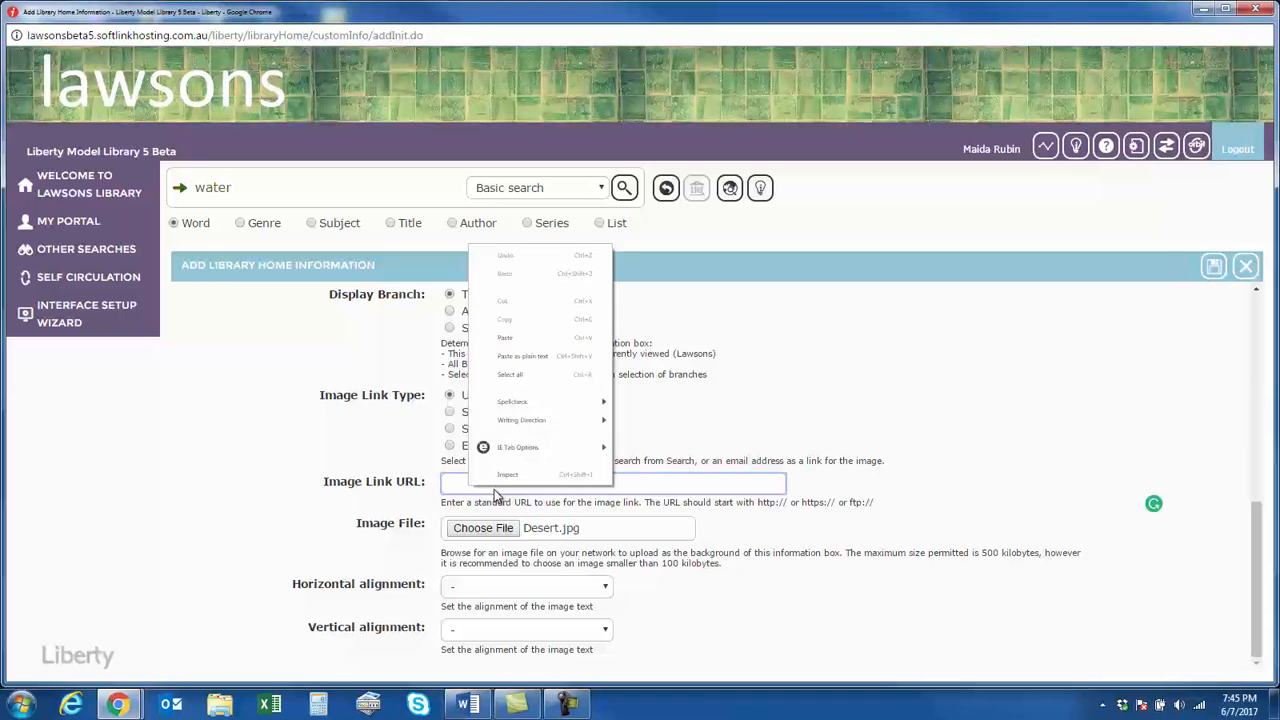
pyautogui.click(517, 338)
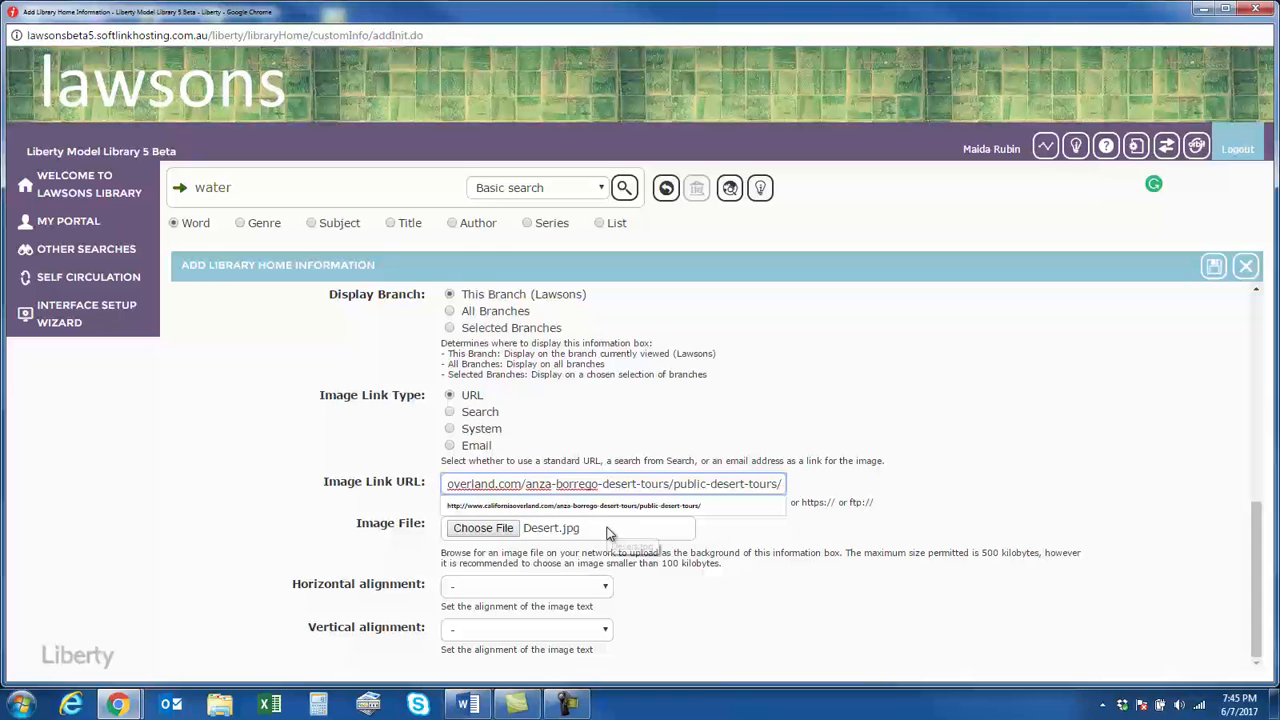
pyautogui.press('Home')
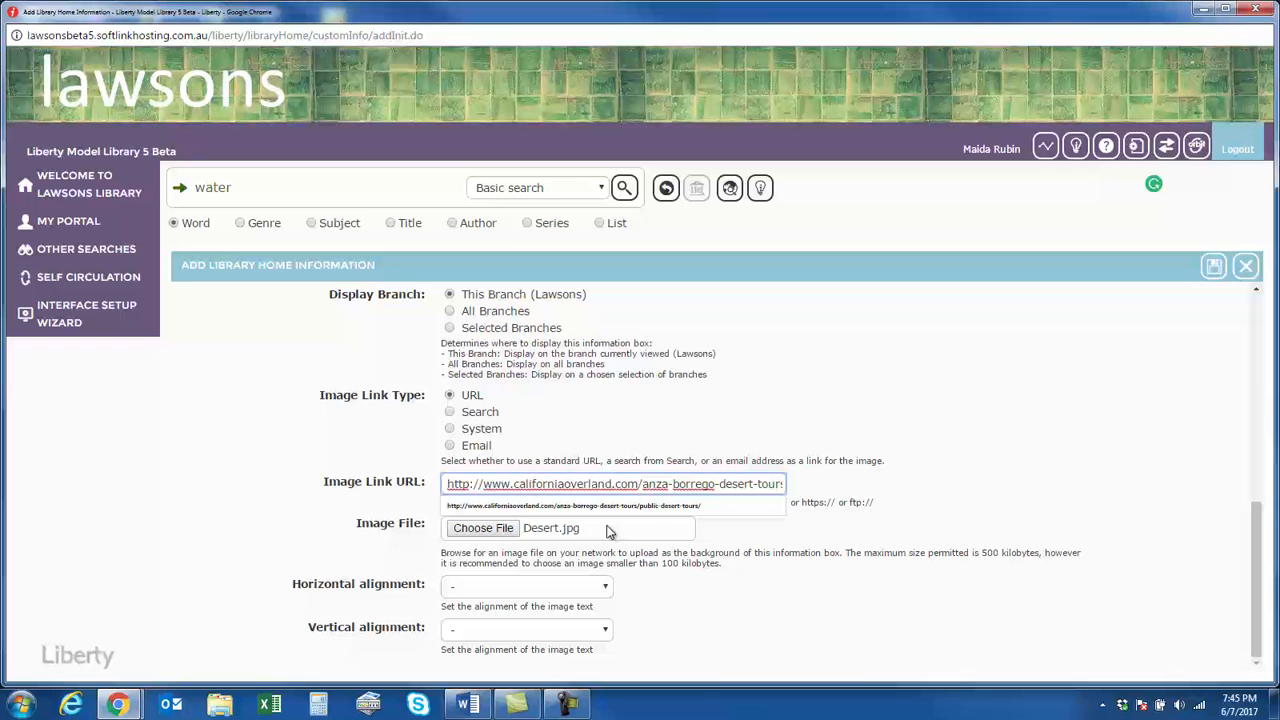
pyautogui.click(1219, 270)
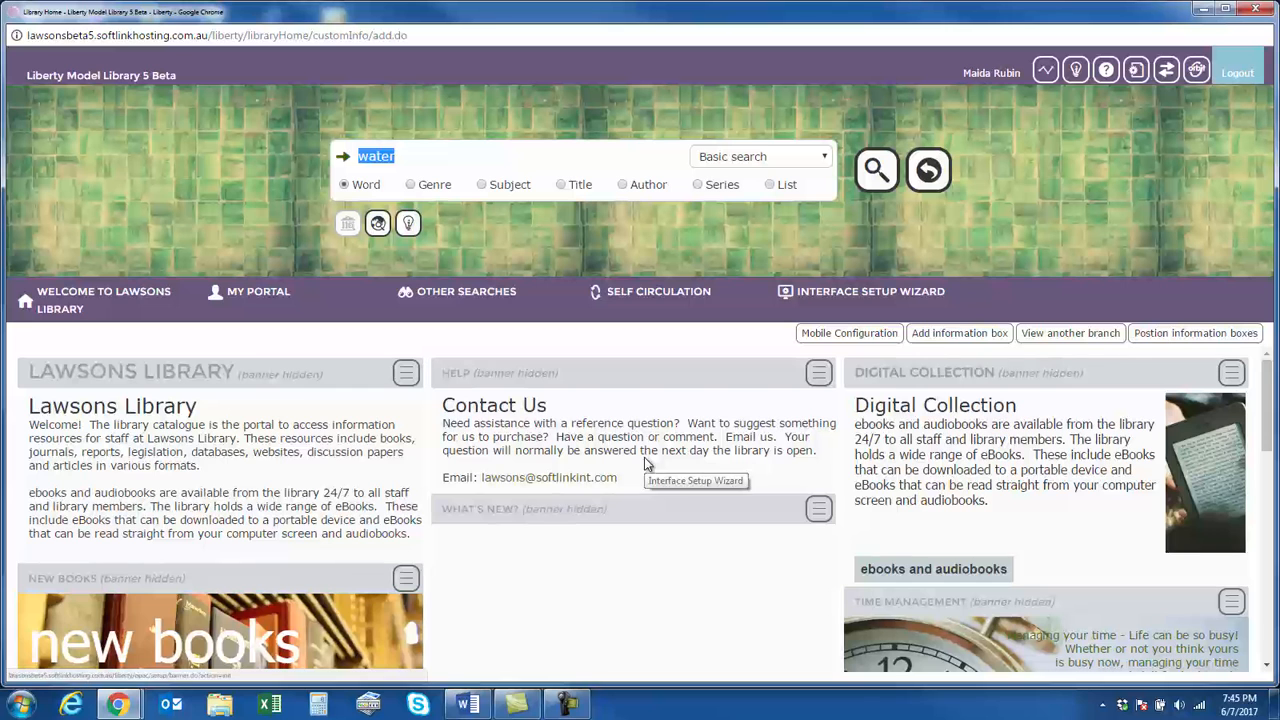
# Check the Desert Adventures box on the homepage, open its image link and close the linked website
pyautogui.scroll(-5, 660, 491)
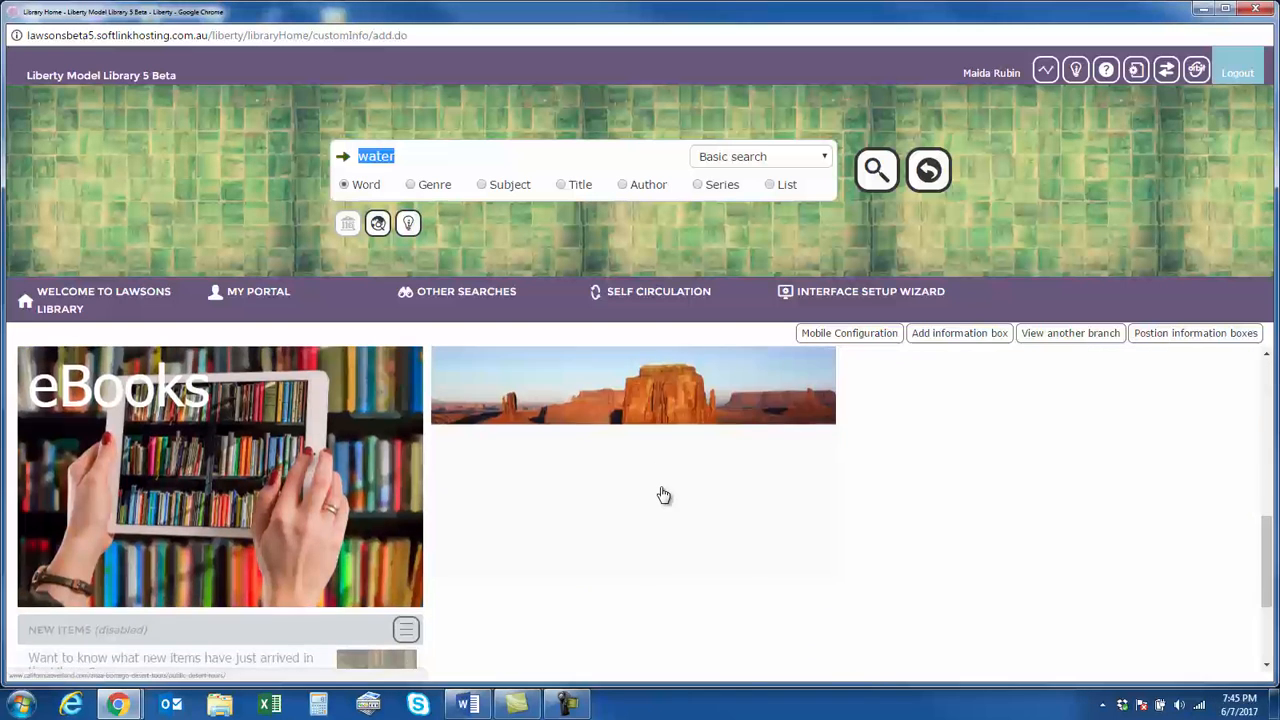
pyautogui.scroll(2, 664, 495)
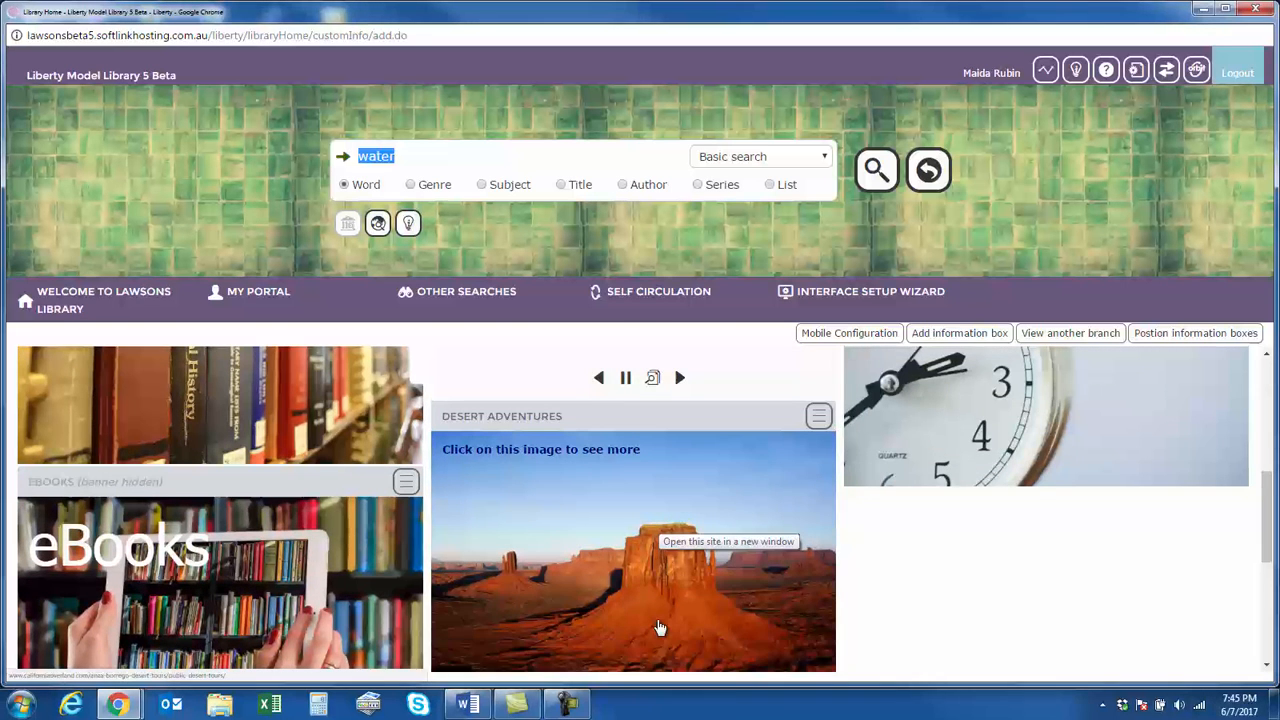
pyautogui.scroll(-2, 560, 500)
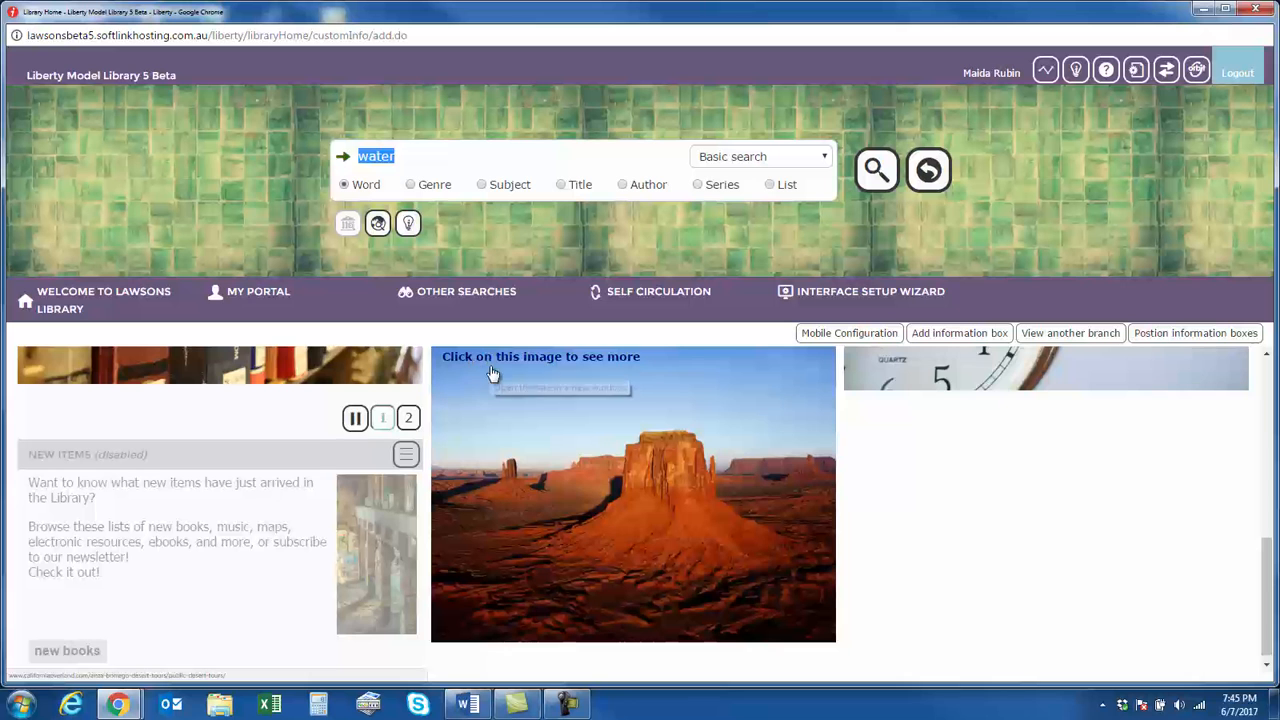
pyautogui.scroll(1, 542, 468)
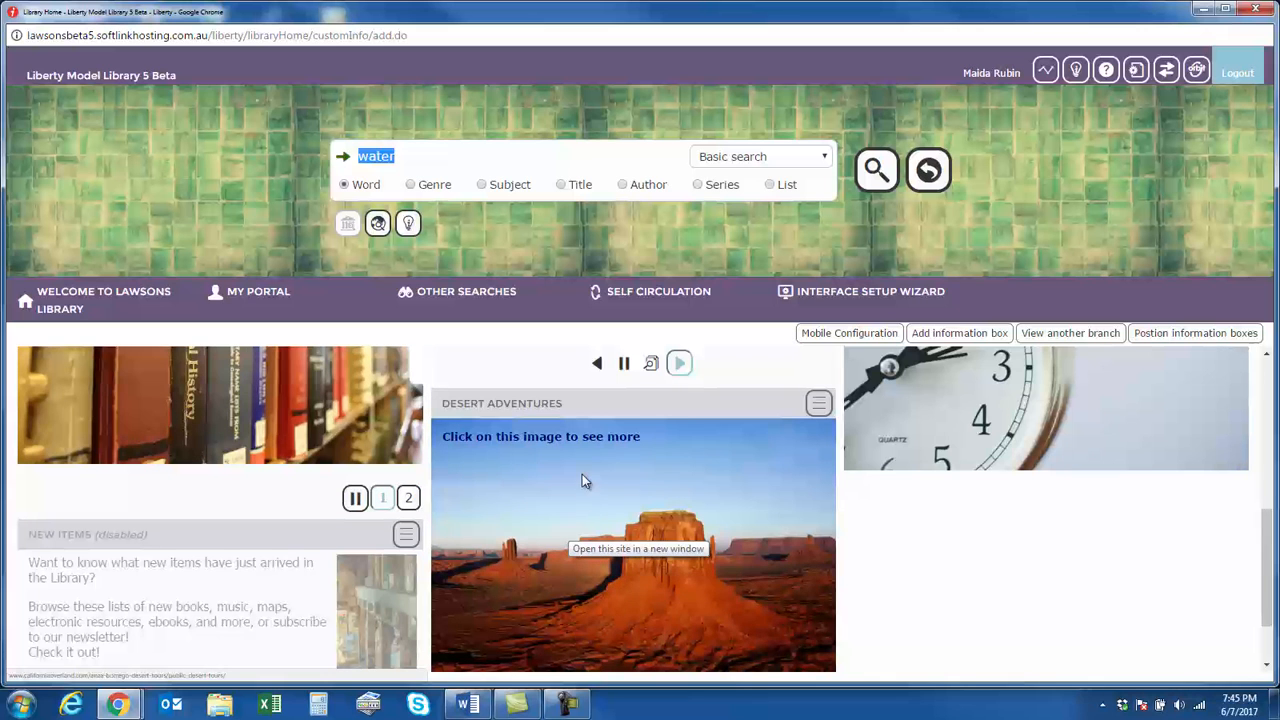
pyautogui.click(637, 553)
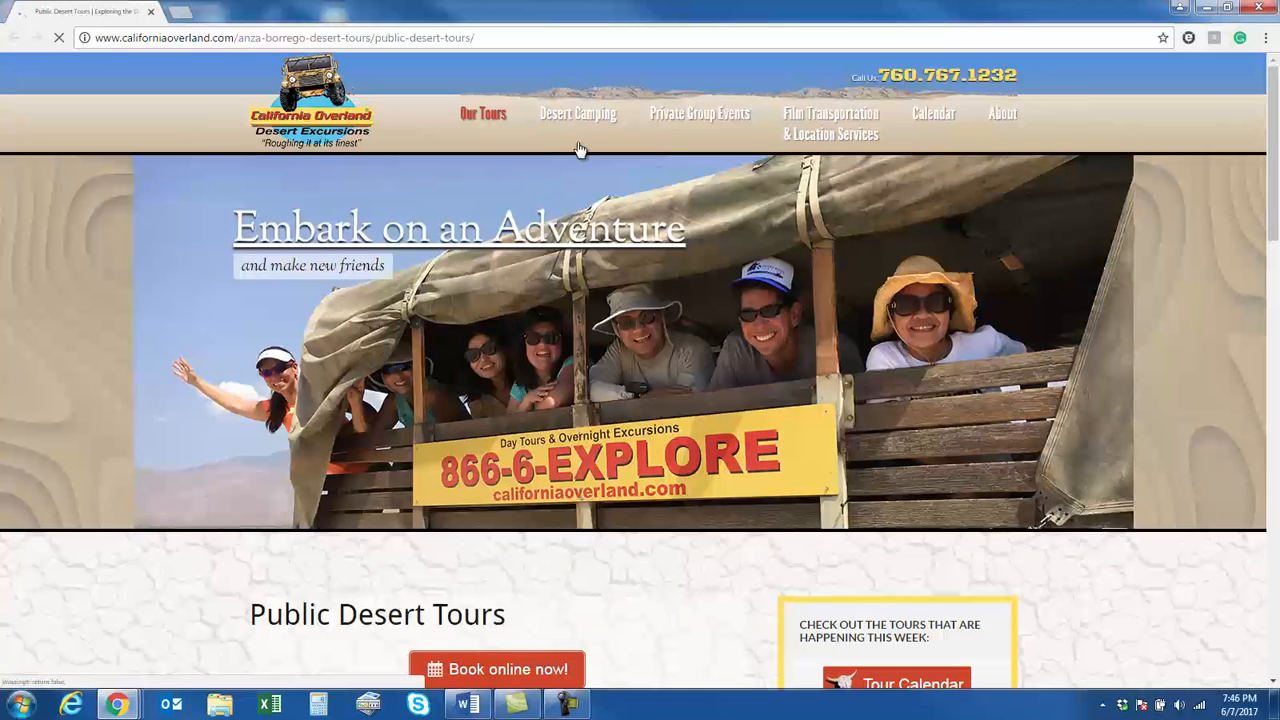
pyautogui.click(151, 12)
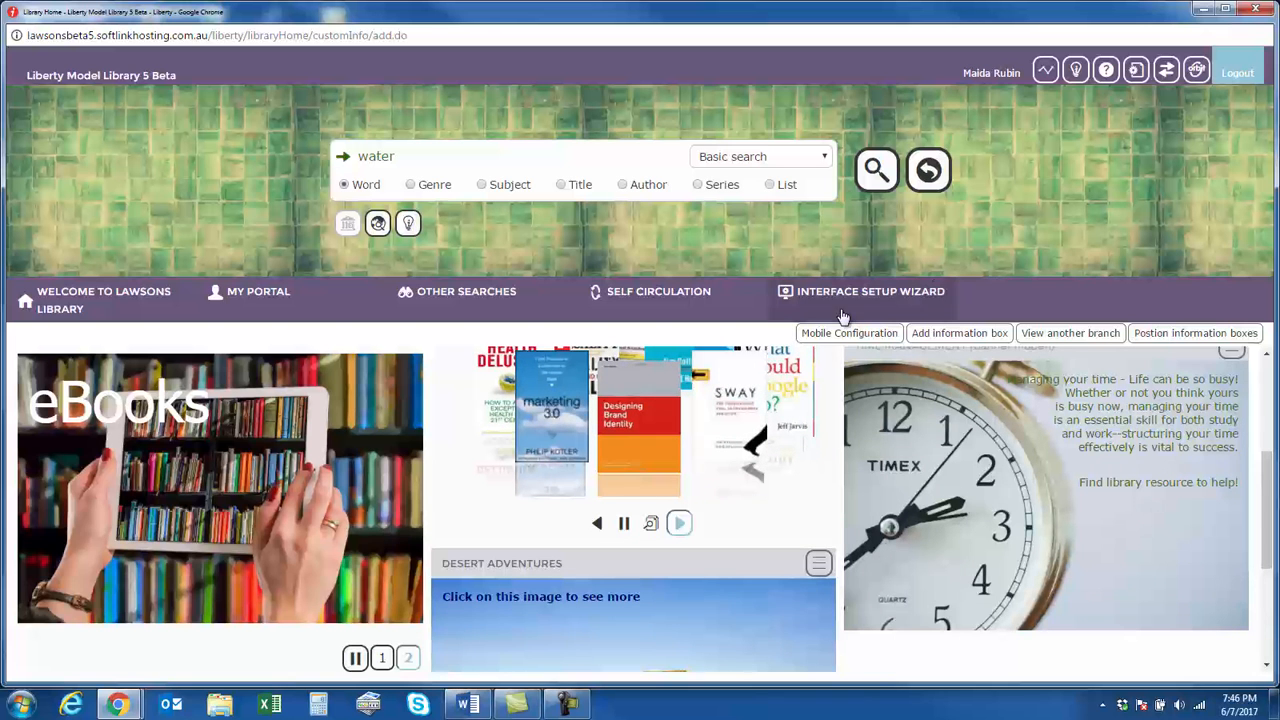
# Search the cataloguing resources for "dictionary film" and open the record of The new biographical dictionary of film
pyautogui.click(1139, 72)
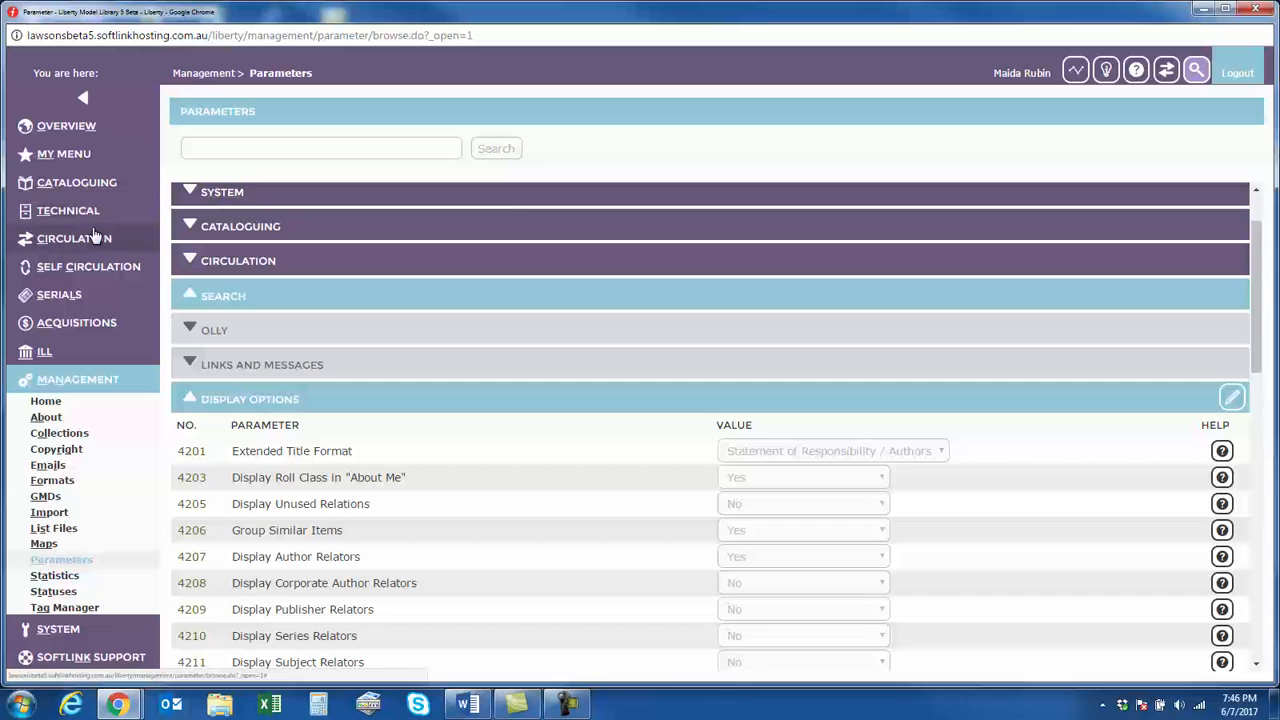
pyautogui.click(84, 183)
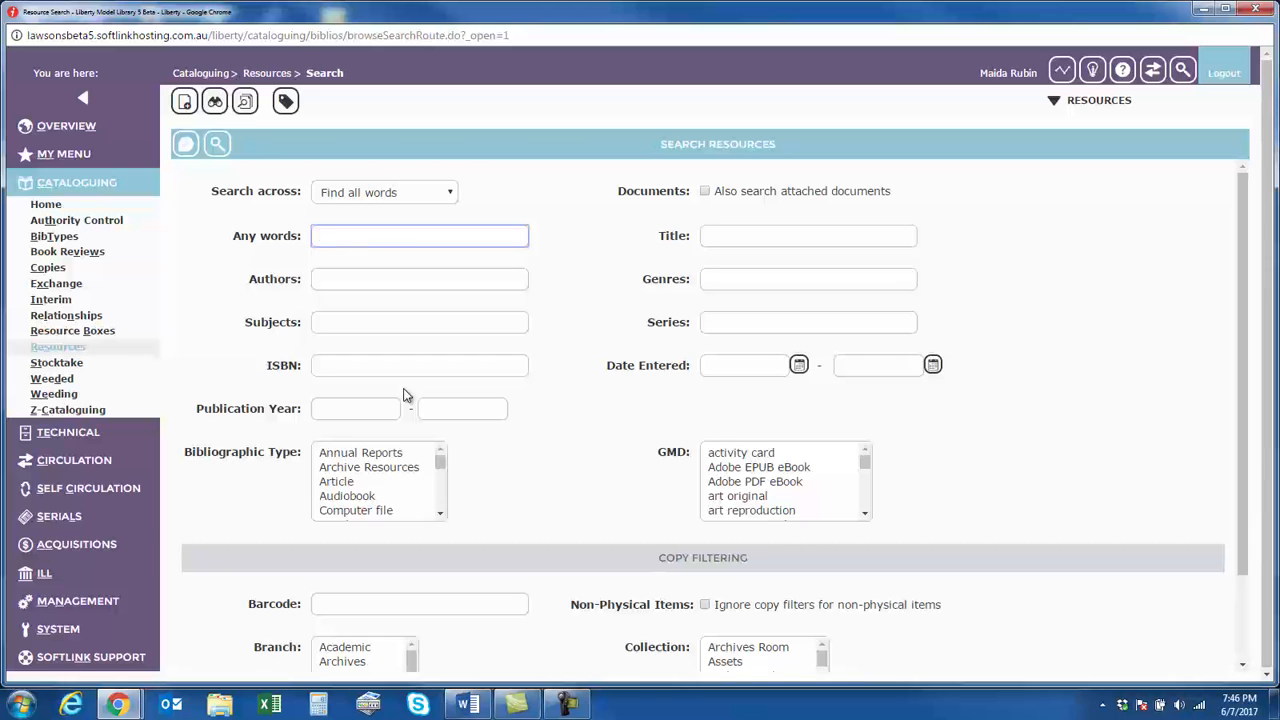
pyautogui.write('dictionary fil')
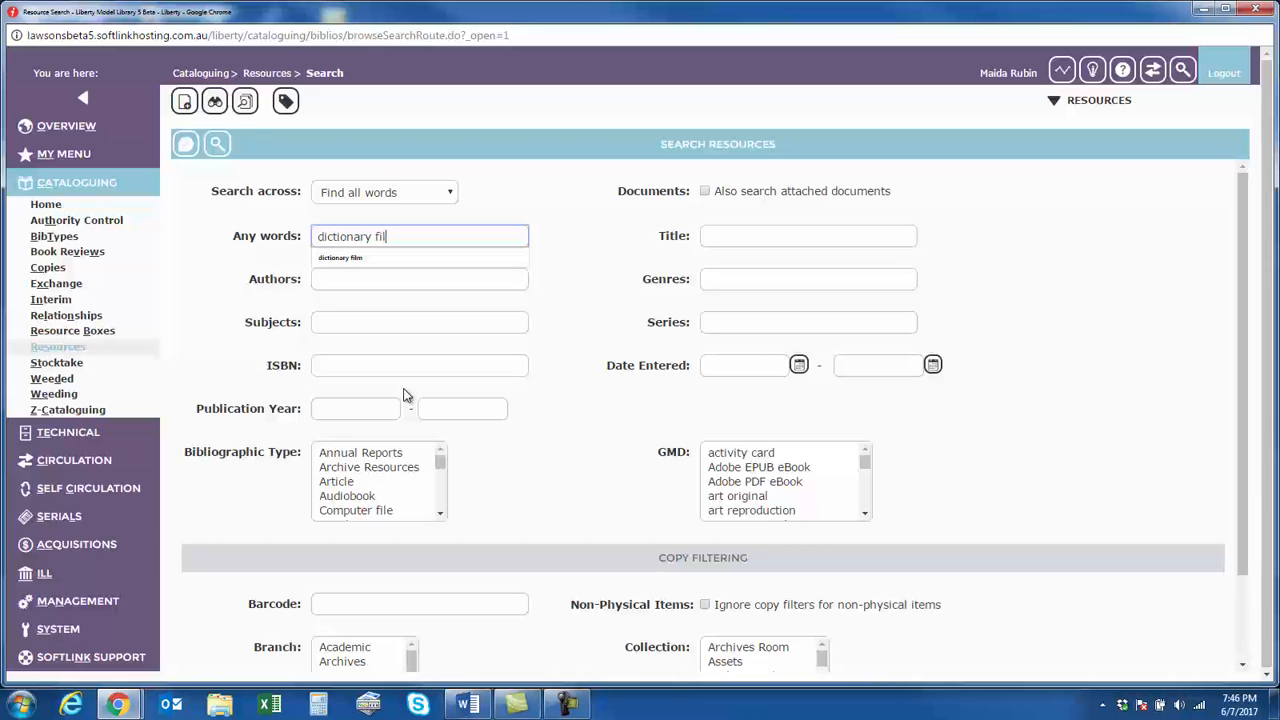
pyautogui.write('m')
pyautogui.press('Return')
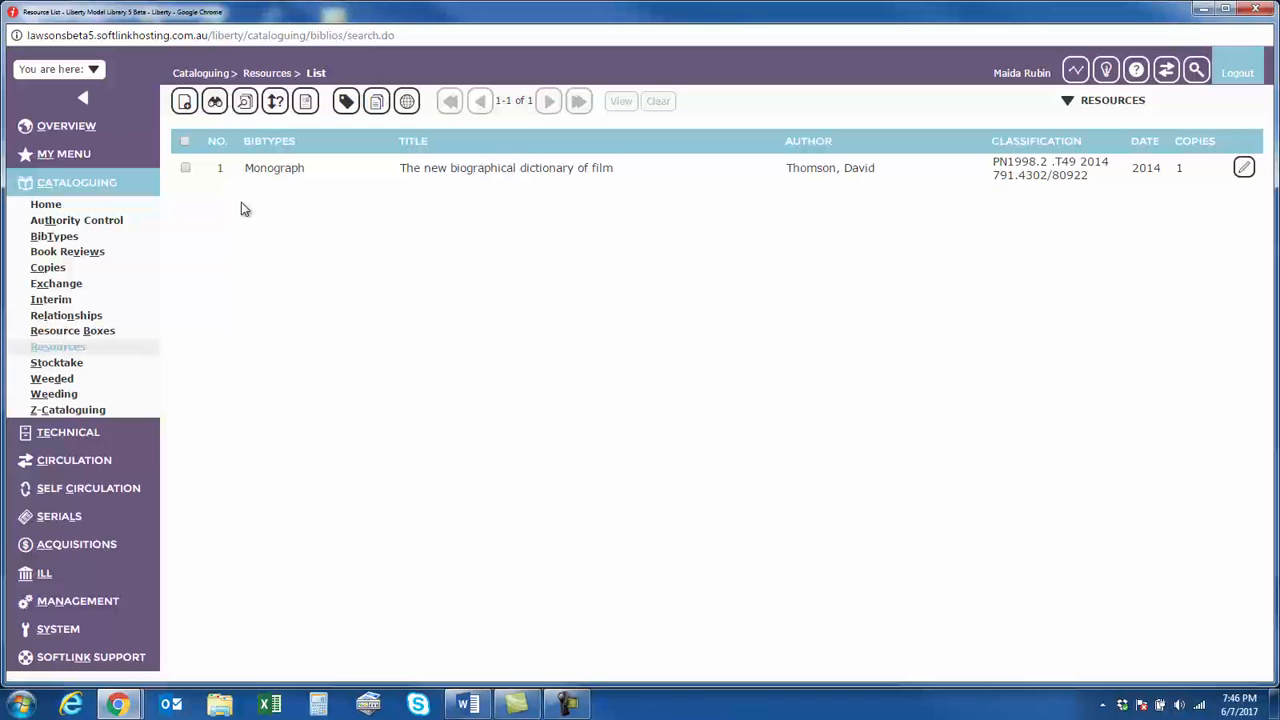
pyautogui.click(218, 172)
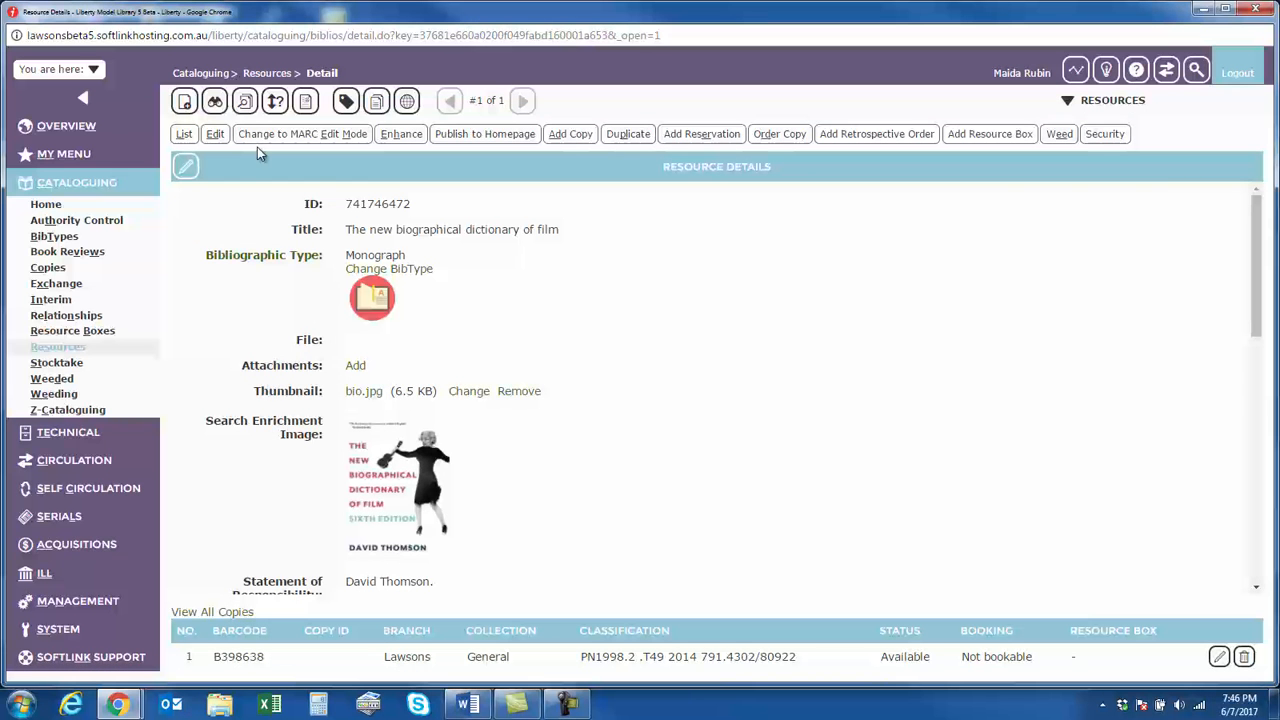
# Publish The new biographical dictionary of film to the Library Home page of this branch (Lawsons) under the Resource of the Week banner
pyautogui.click(474, 136)
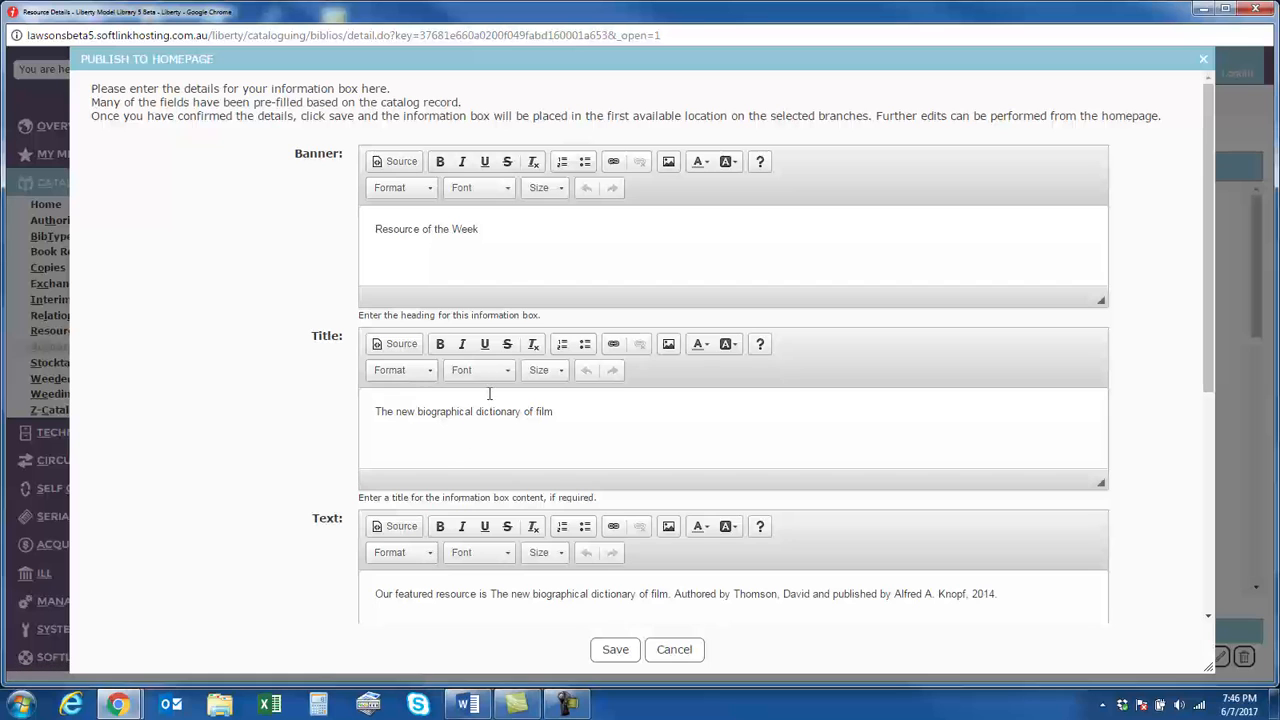
pyautogui.click(504, 231)
pyautogui.moveTo(504, 231); pyautogui.dragTo(375, 226)
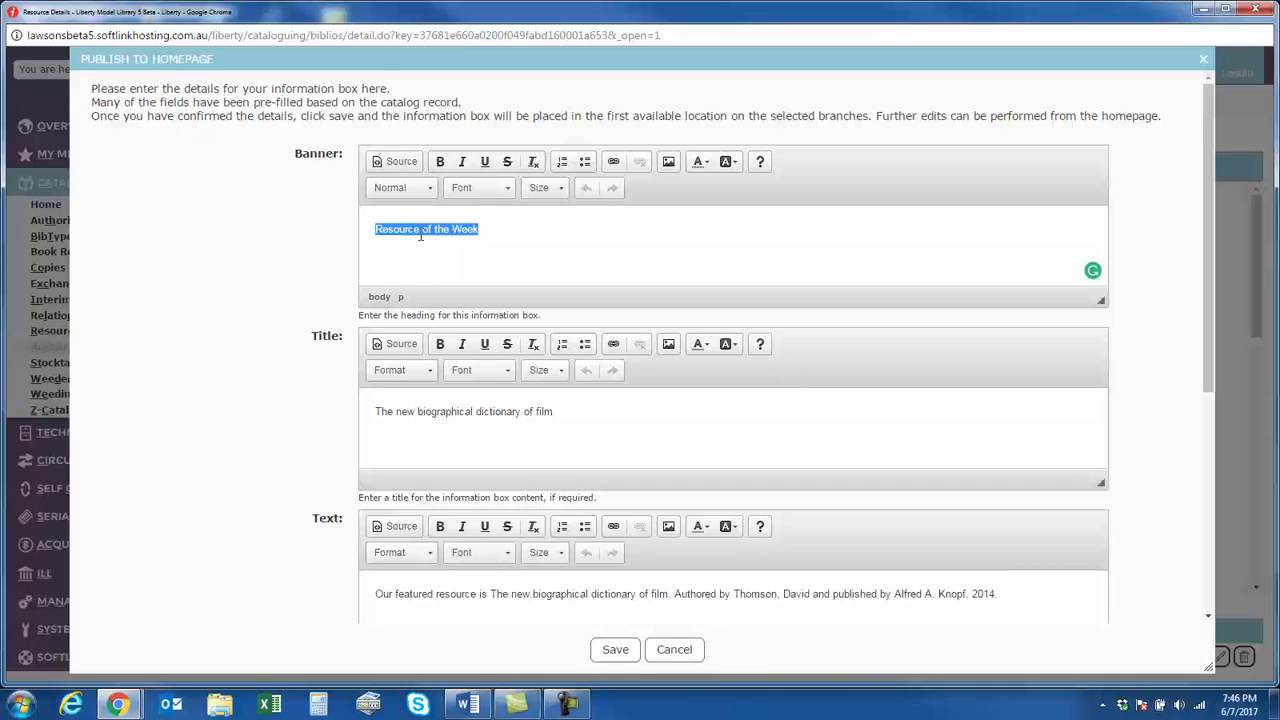
pyautogui.scroll(-1, 580, 383)
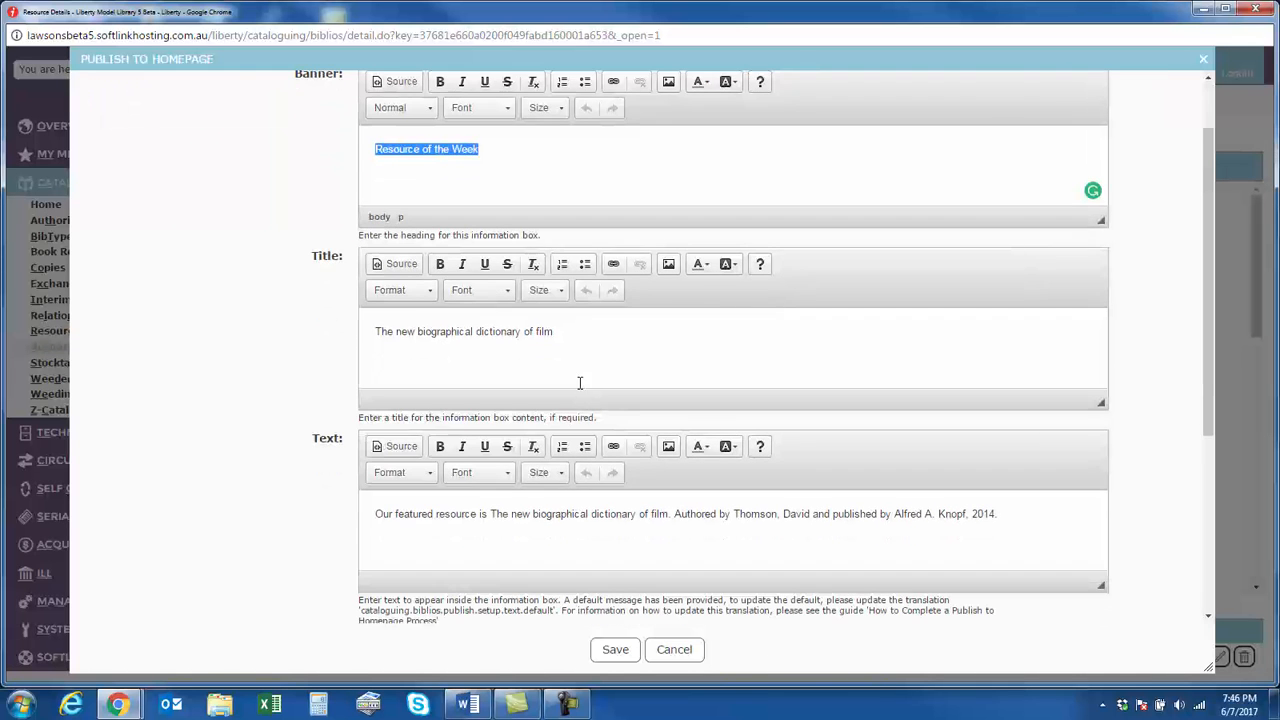
pyautogui.scroll(-3, 485, 363)
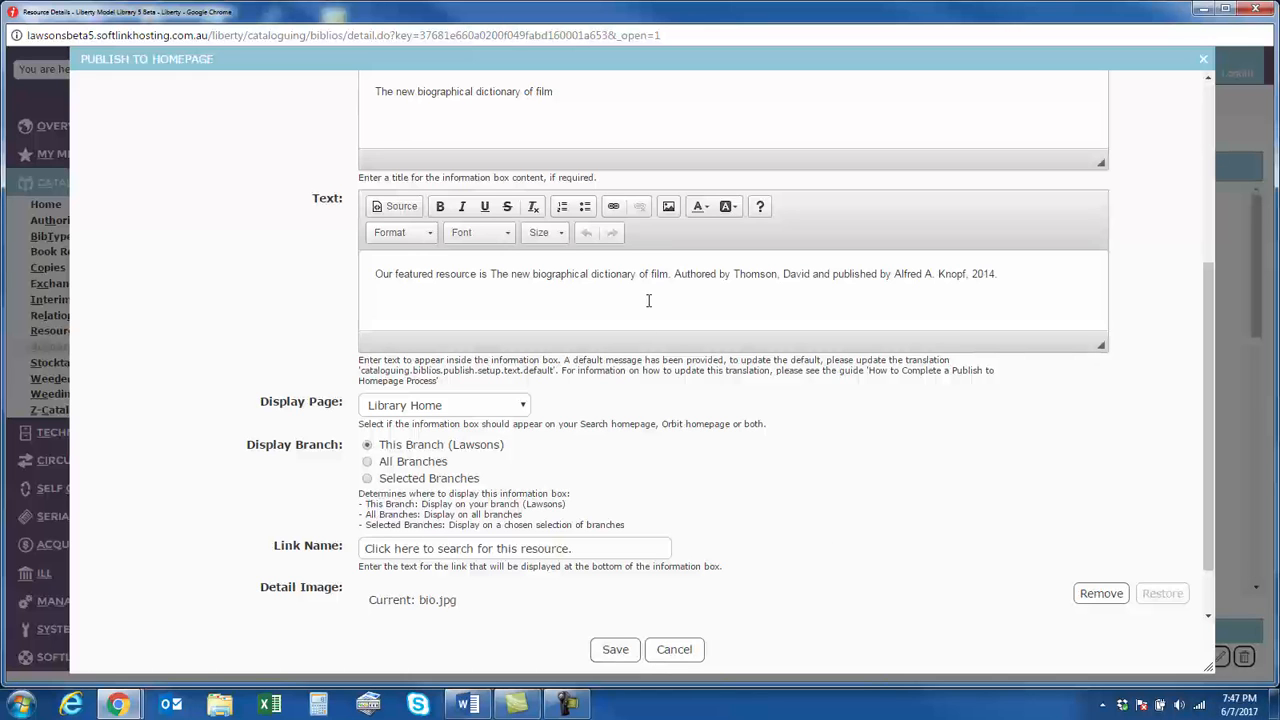
pyautogui.click(664, 270)
pyautogui.click(614, 652)
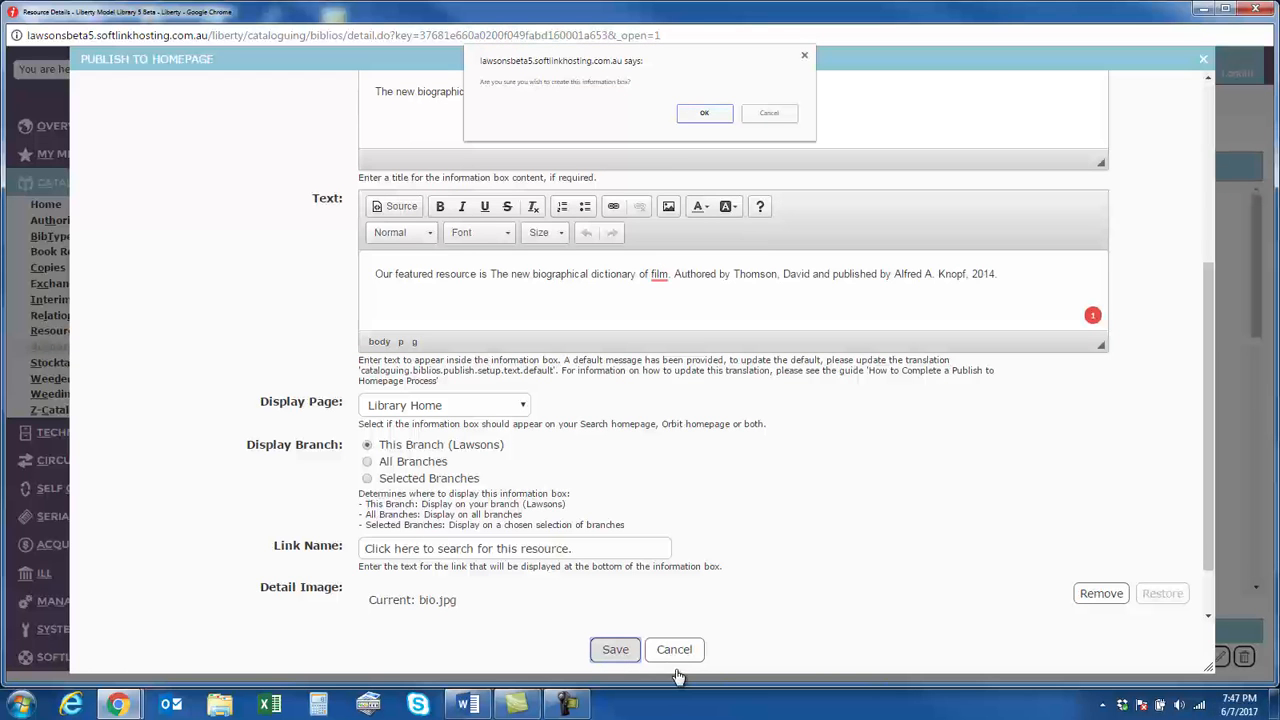
pyautogui.click(704, 113)
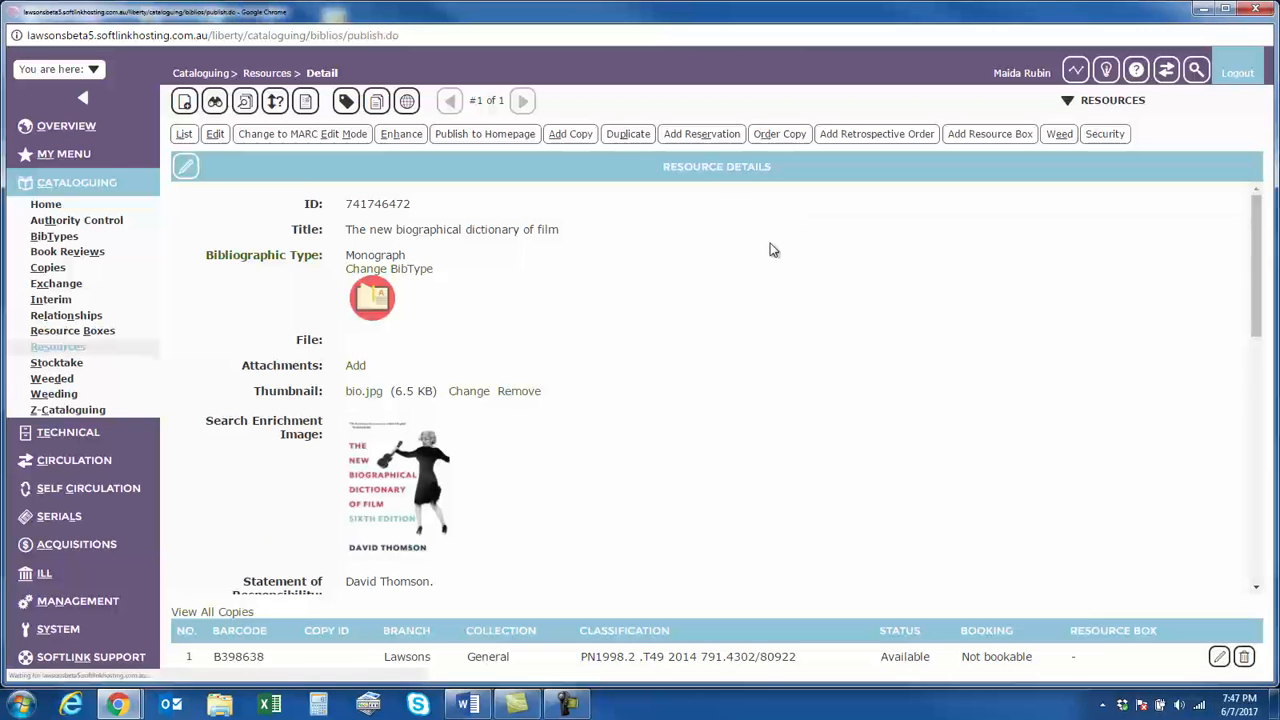
# Reopen the library homepage from the cataloguing record and check the Resource of the Week box
pyautogui.click(1196, 70)
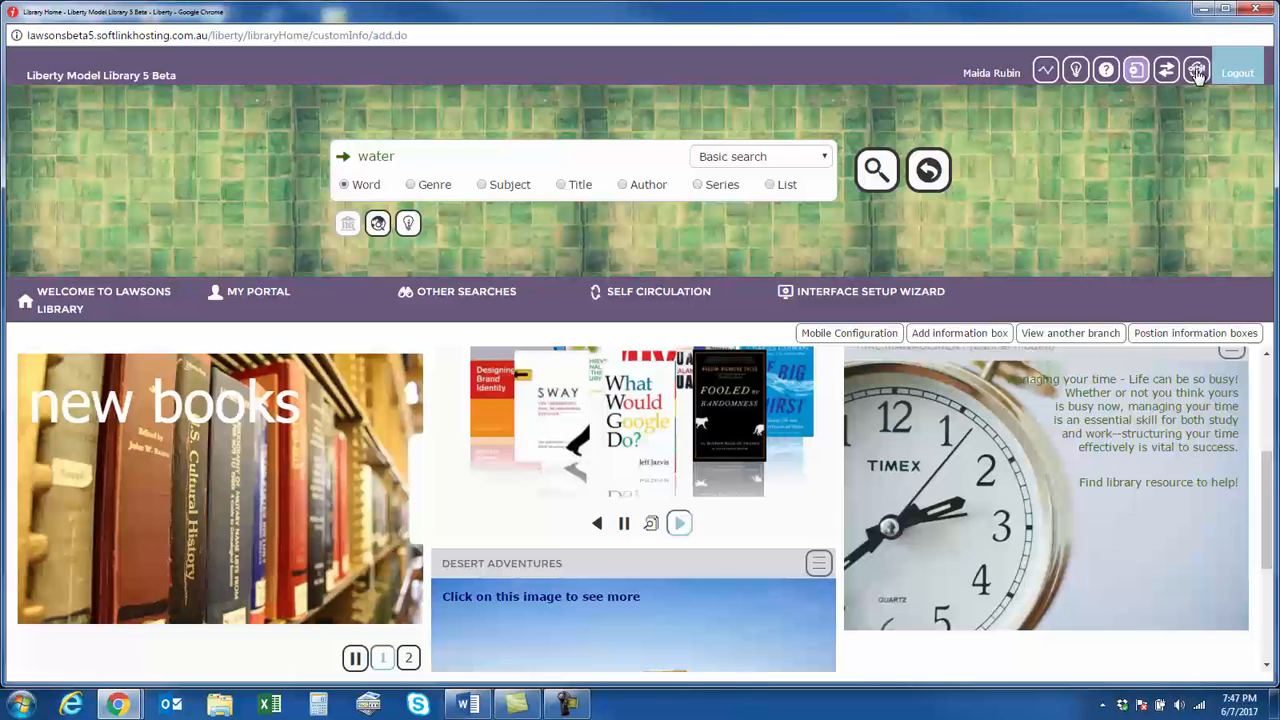
pyautogui.click(1255, 8)
pyautogui.click(1195, 71)
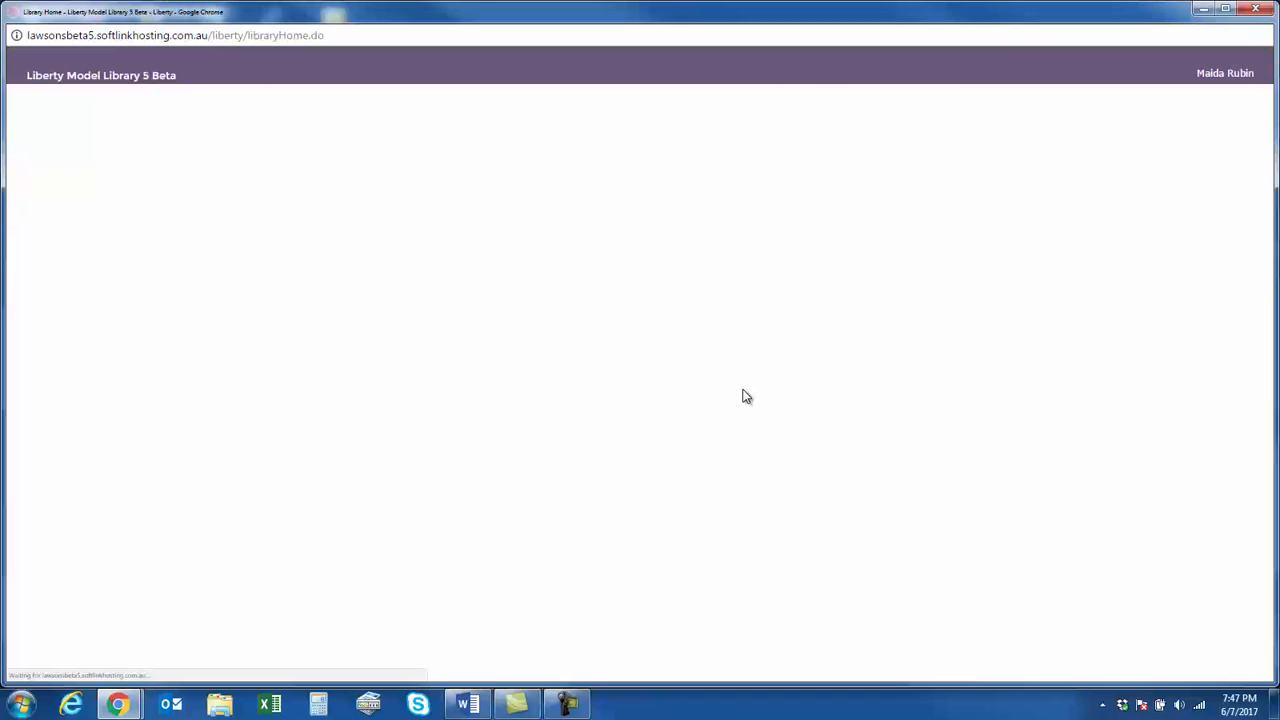
pyautogui.scroll(-6, 743, 396)
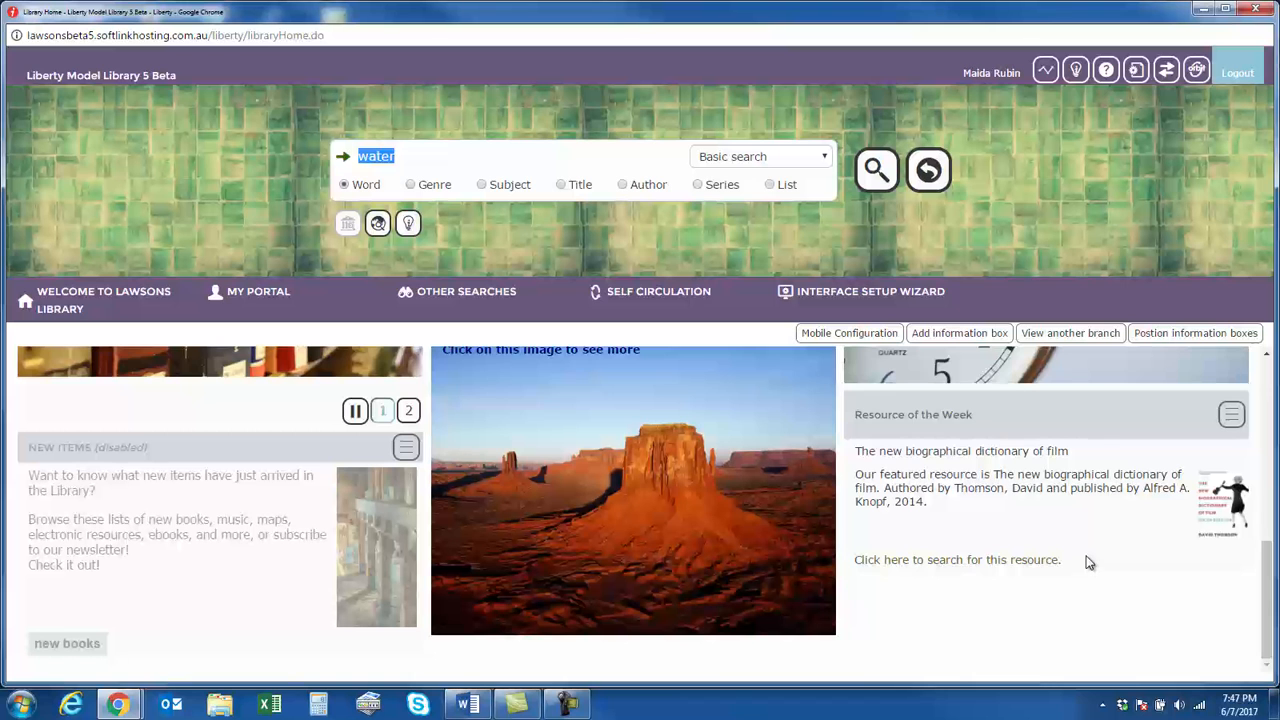
# Follow the Resource of the Week box's search link, view the book's full details and return to the library homepage
pyautogui.click(1008, 561)
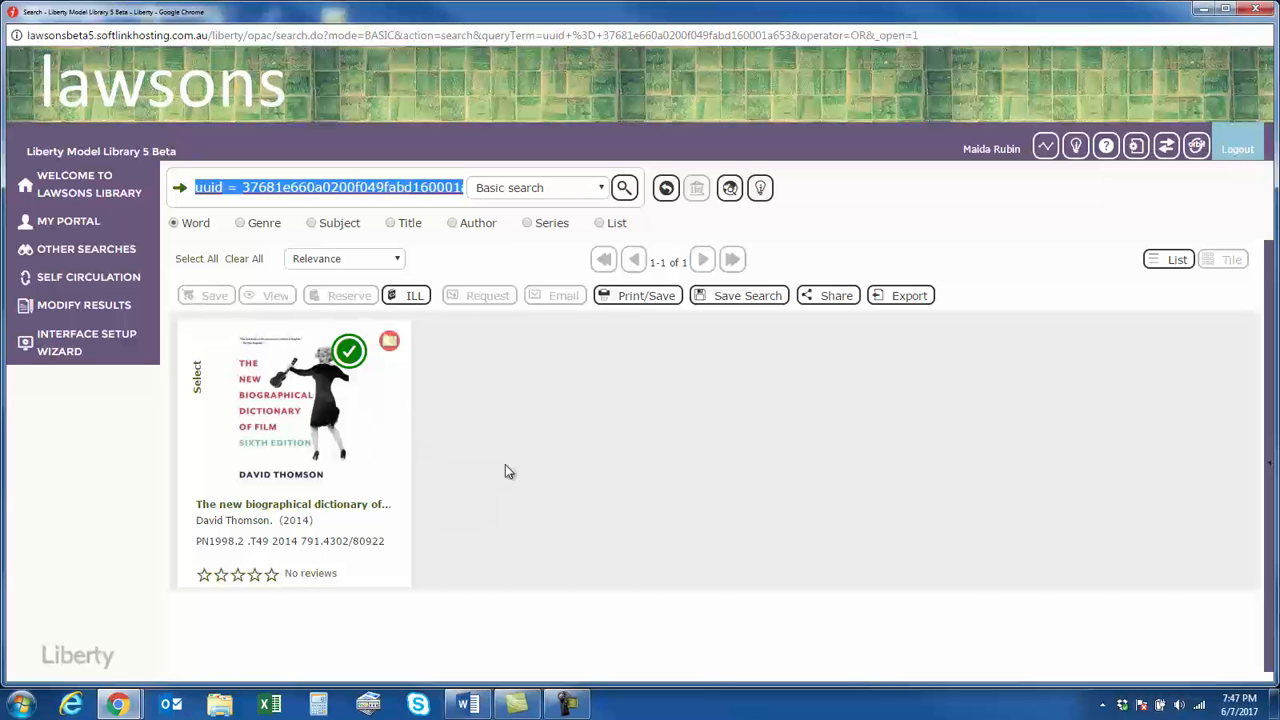
pyautogui.click(280, 410)
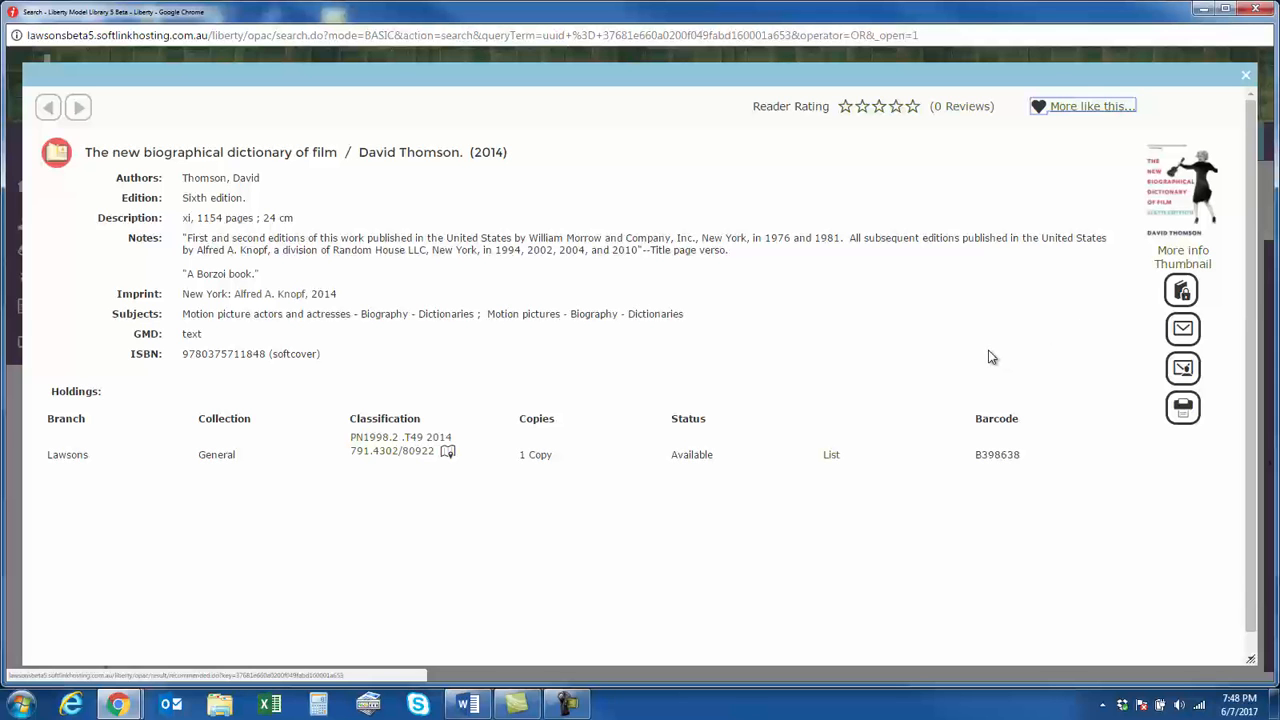
pyautogui.click(1245, 75)
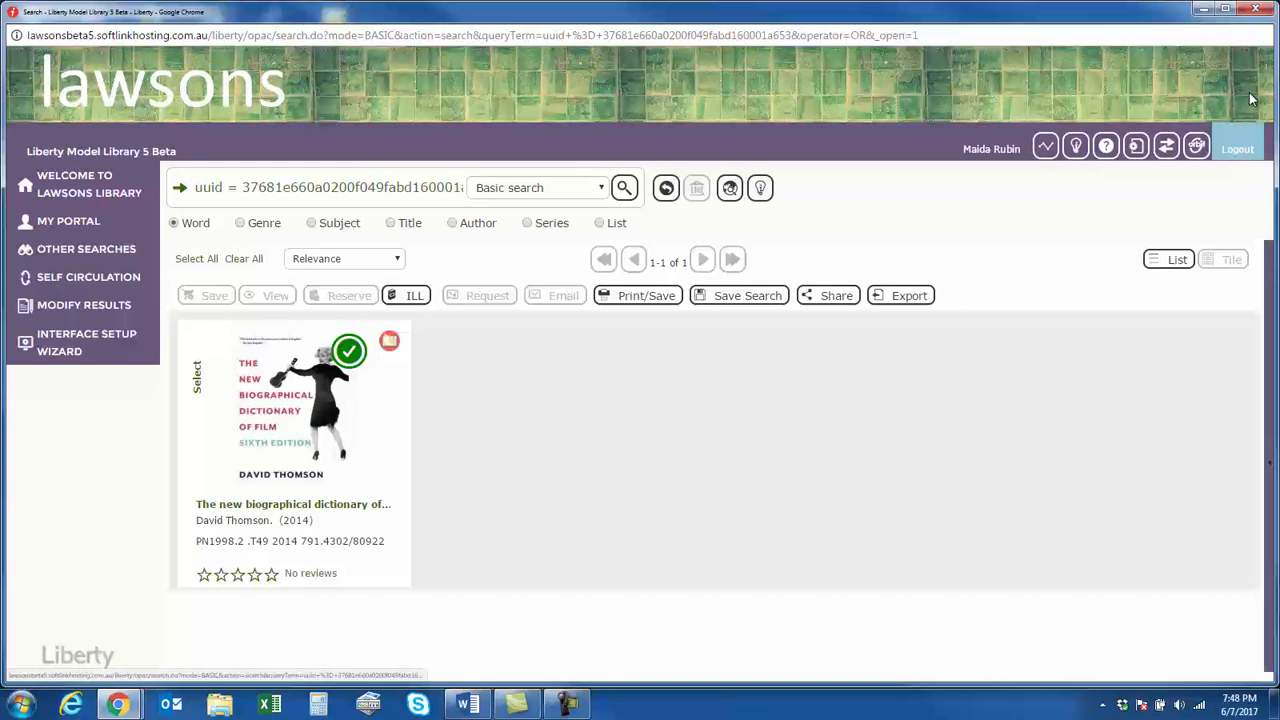
pyautogui.click(89, 192)
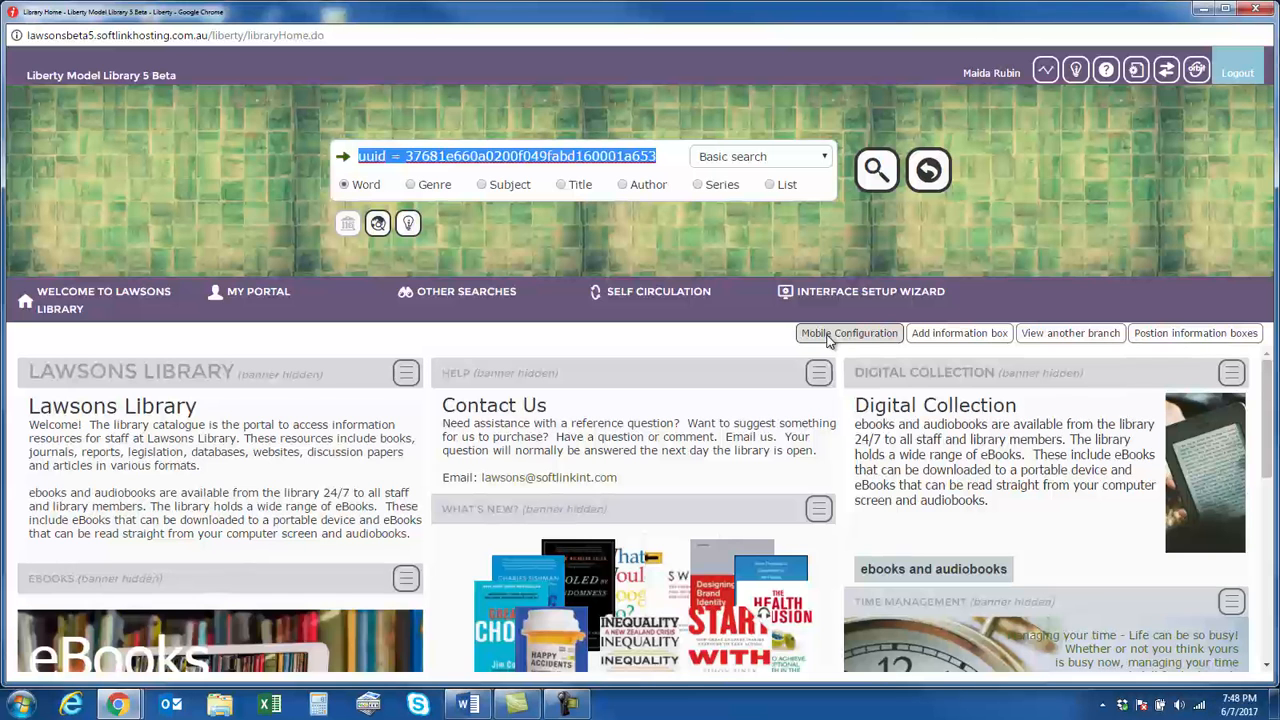
# Try moving the Help information box to the hidden list in the mobile configuration, and close it without submitting
pyautogui.click(829, 341)
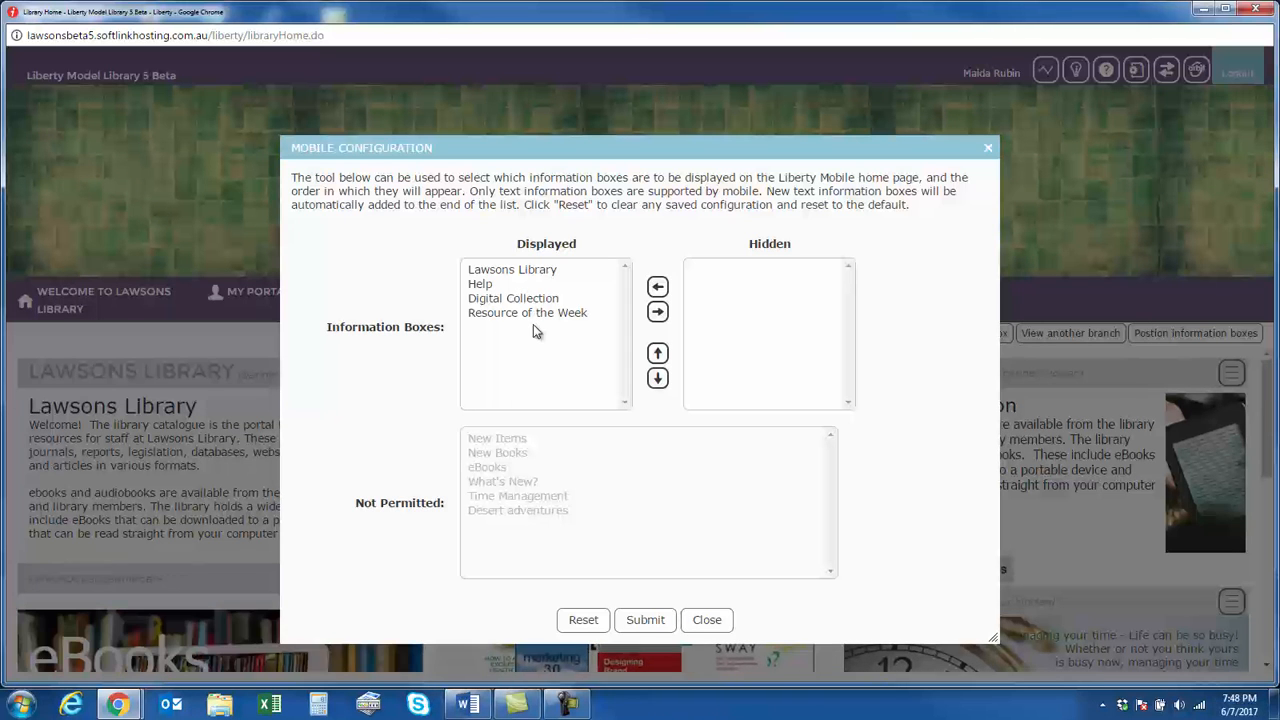
pyautogui.click(484, 287)
pyautogui.click(657, 311)
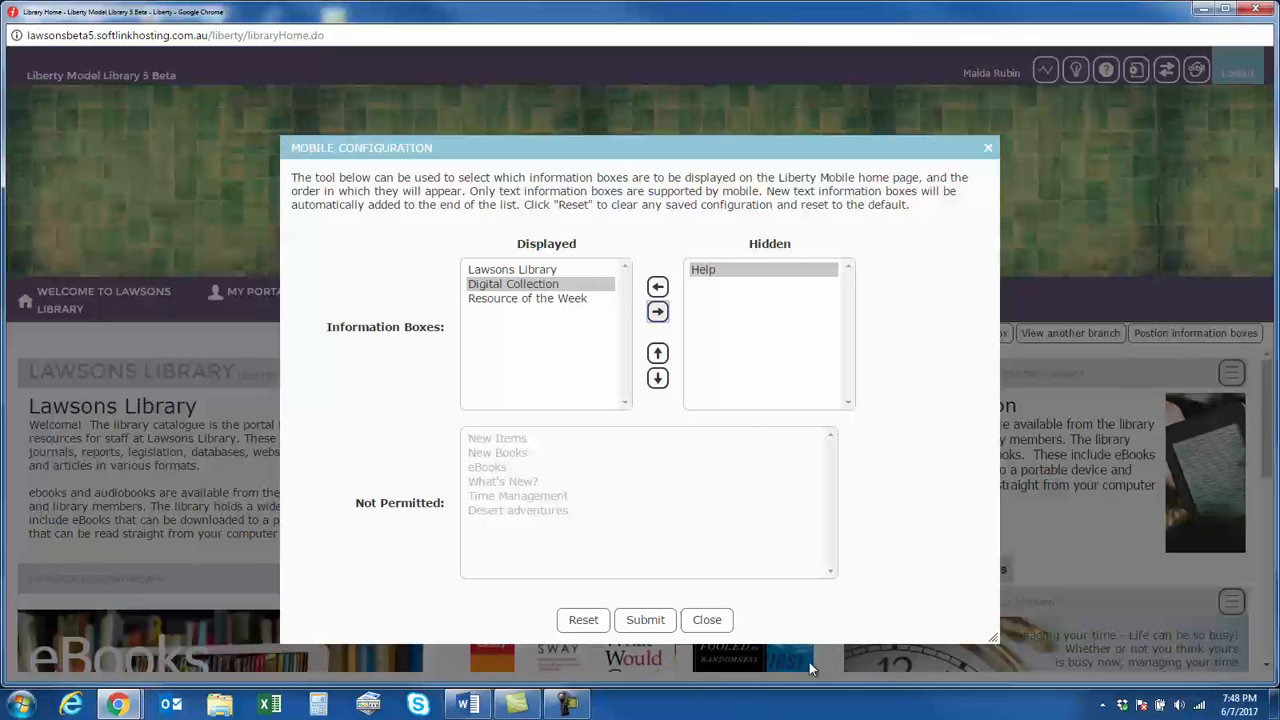
pyautogui.click(713, 628)
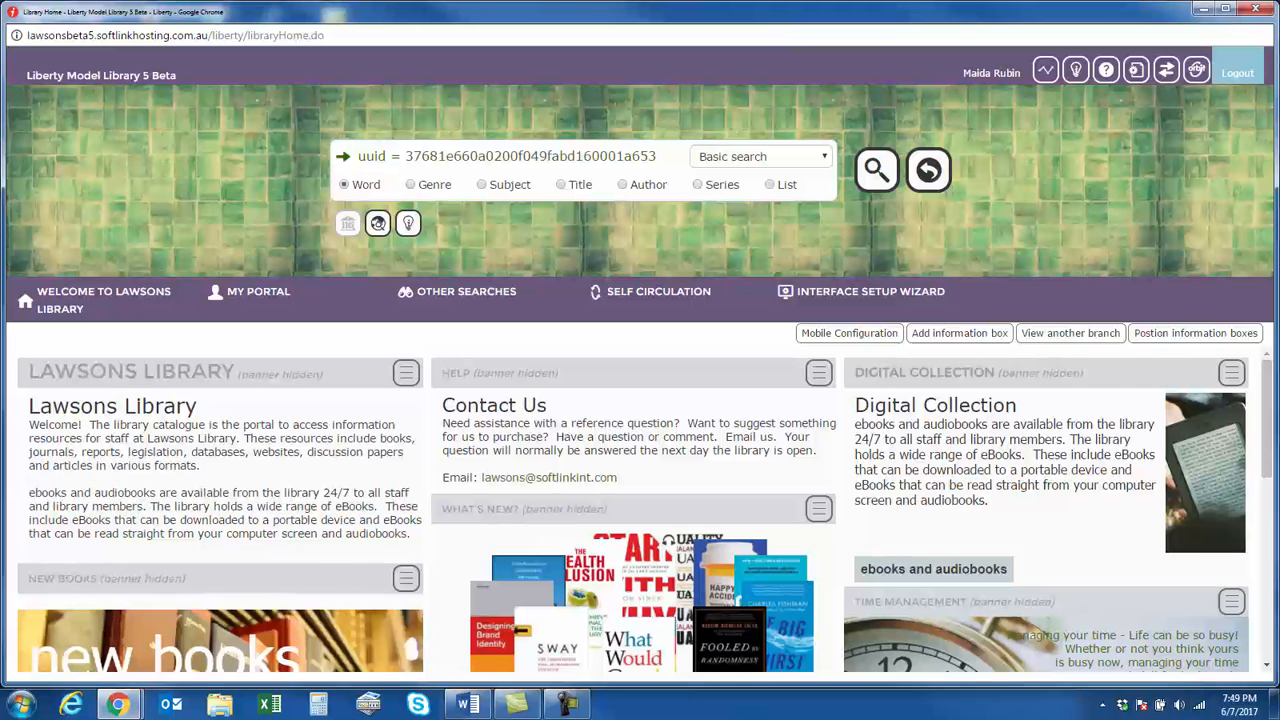
# Search the cataloguing resources for "dogs" and check the tags of The lost art of walking on water without changing them
pyautogui.click(1137, 70)
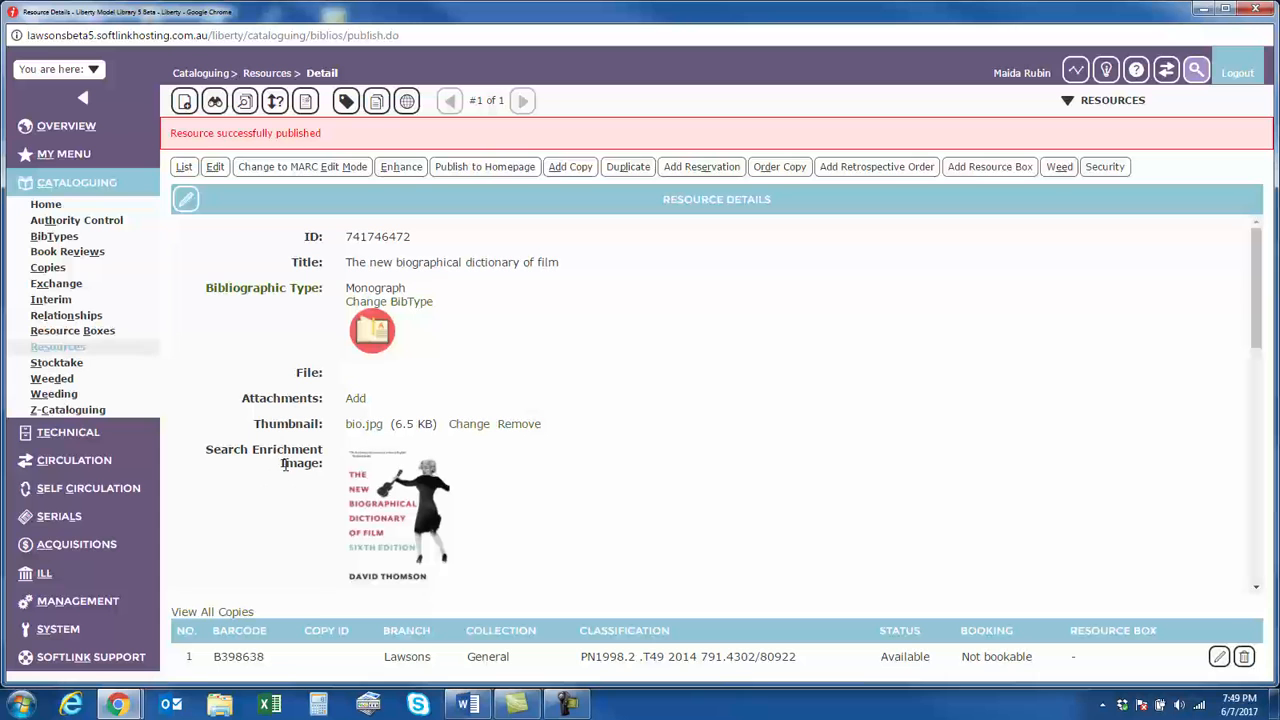
pyautogui.click(58, 347)
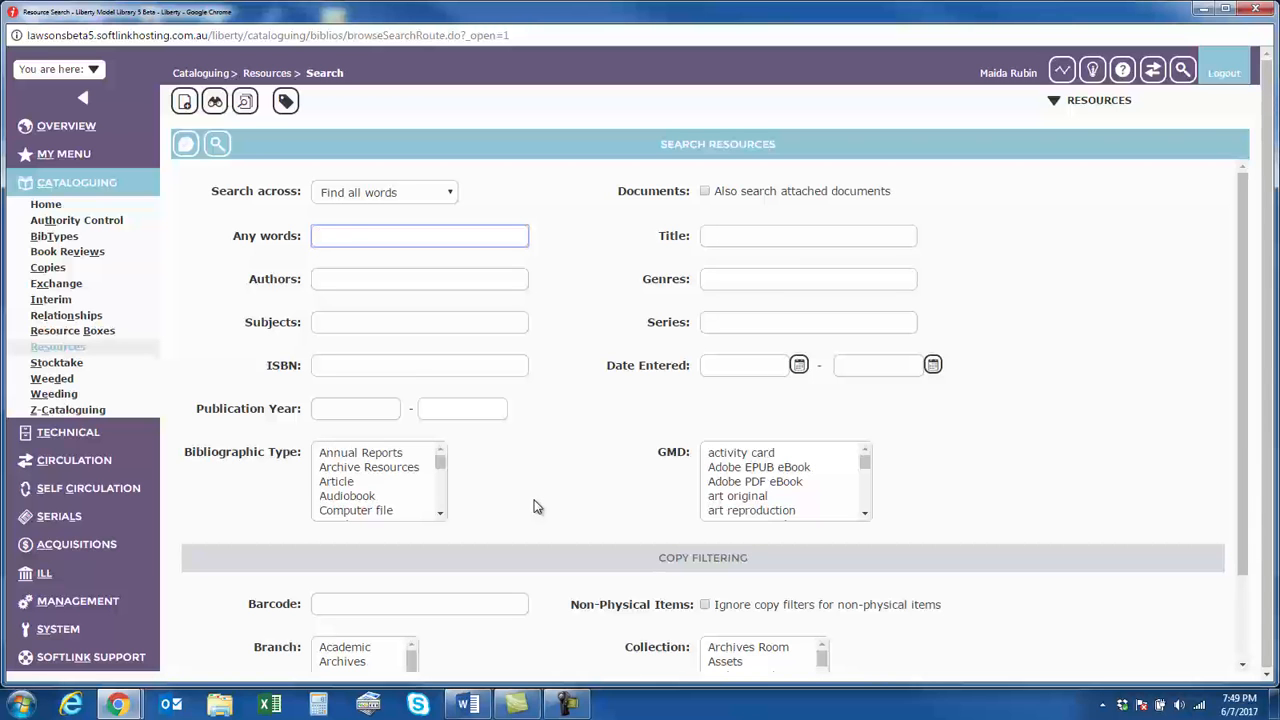
pyautogui.write('dogs')
pyautogui.press('Return')
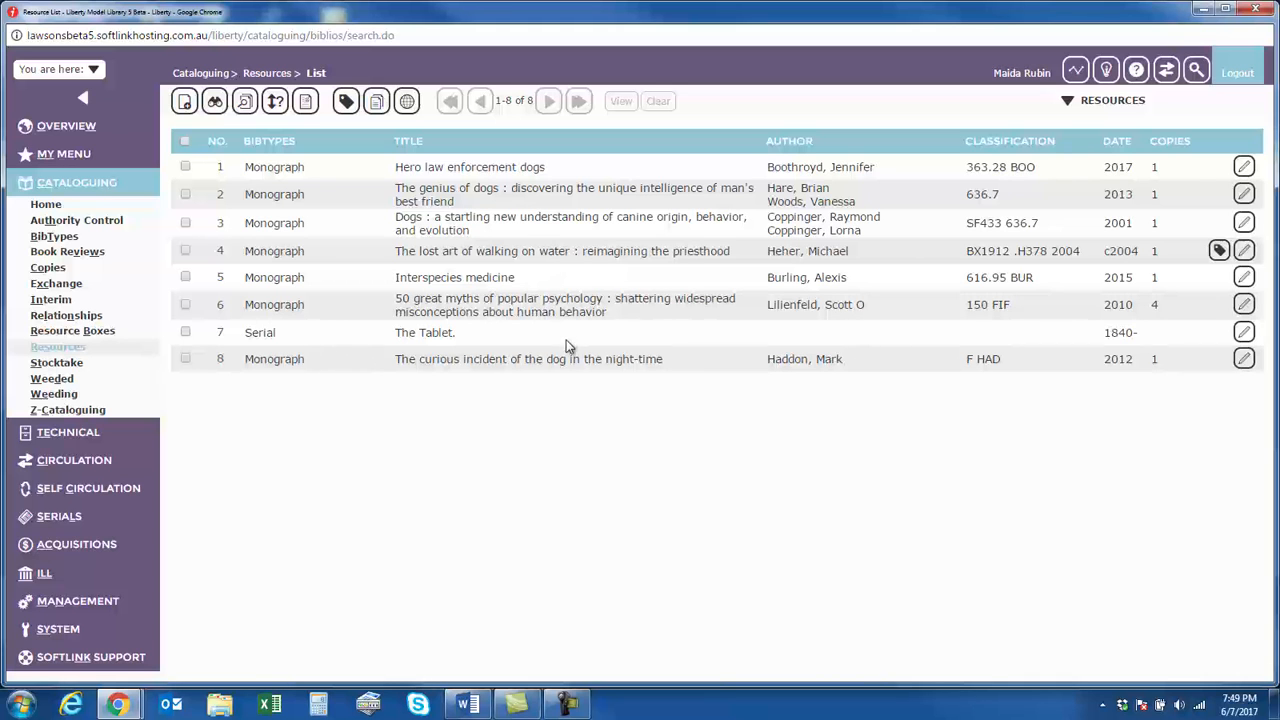
pyautogui.click(1219, 250)
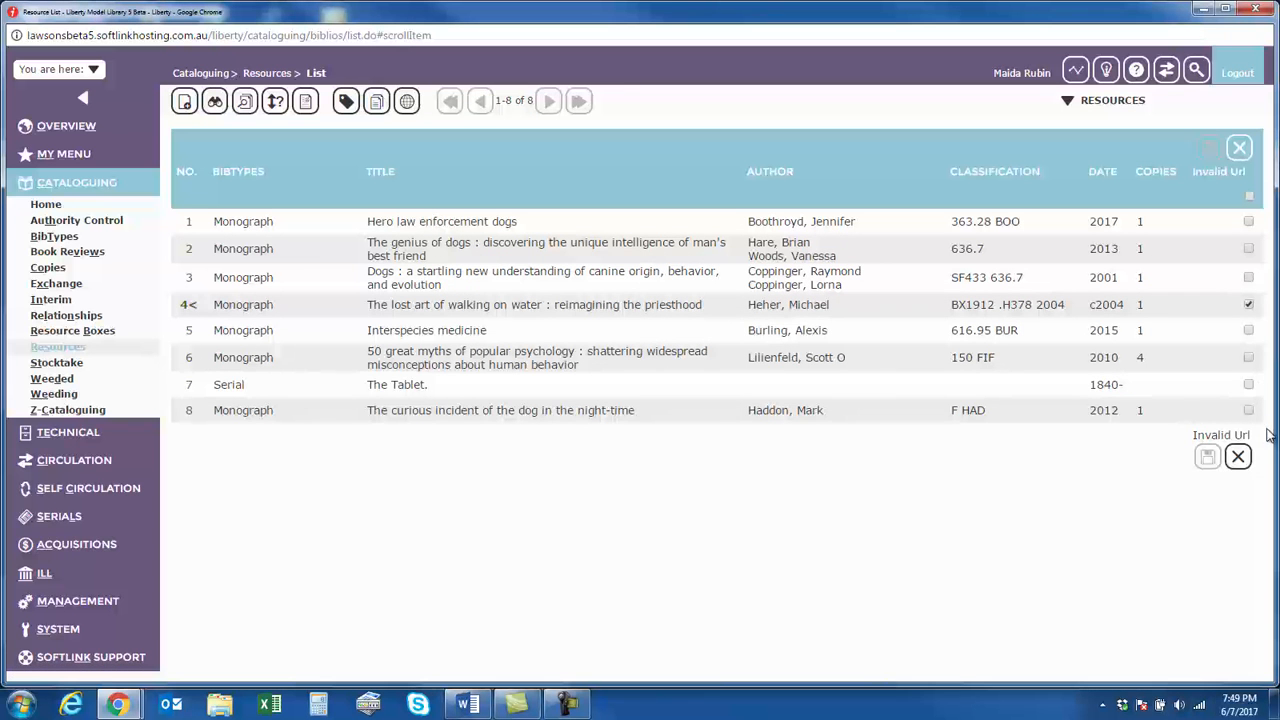
pyautogui.click(1241, 461)
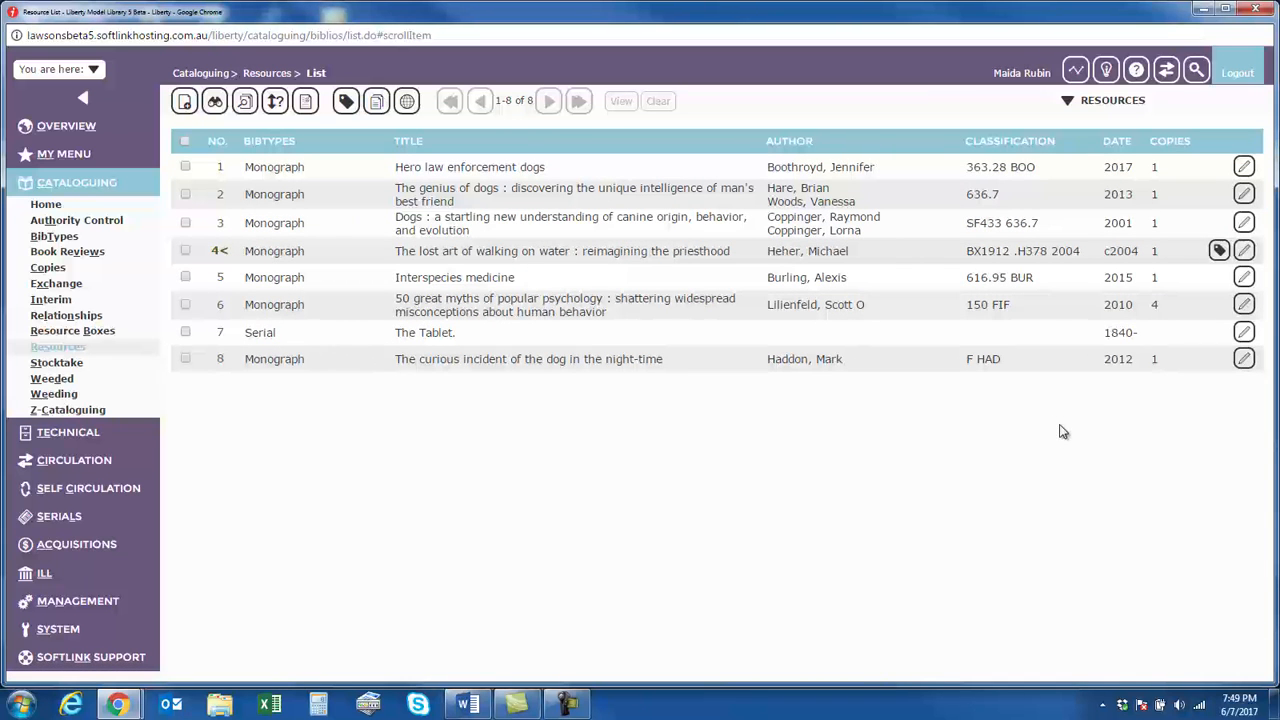
# Bulk tag all resources in the search result with the new tag "July exhibit"
pyautogui.click(1112, 100)
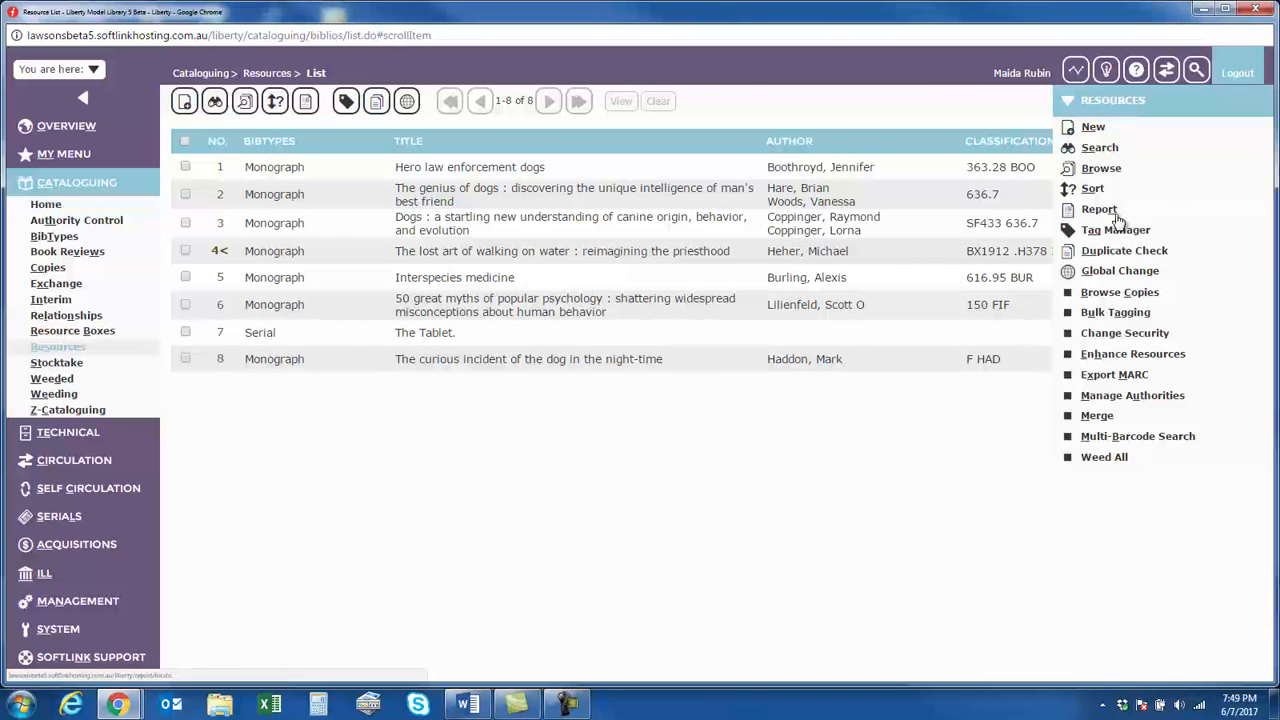
pyautogui.click(1092, 313)
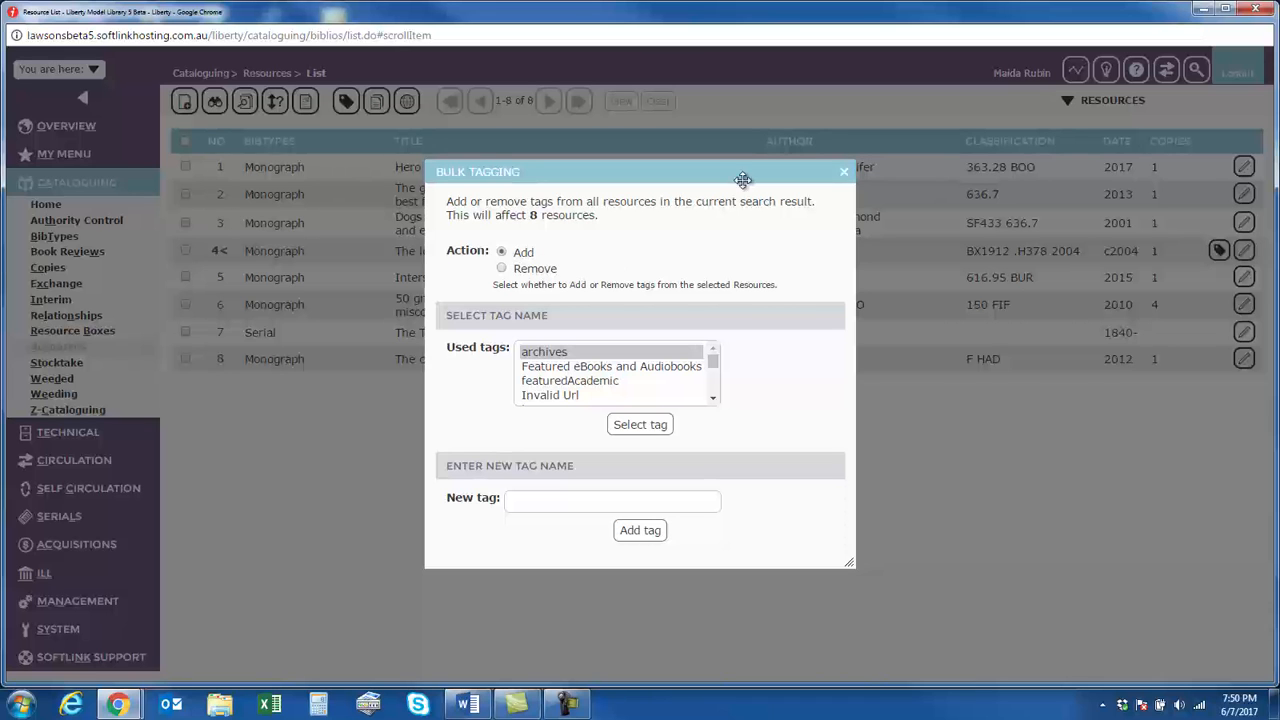
pyautogui.moveTo(712, 362)
pyautogui.mouseDown()
pyautogui.moveTo(725, 398)
pyautogui.moveTo(714, 362)
pyautogui.mouseUp()
pyautogui.click(530, 501)
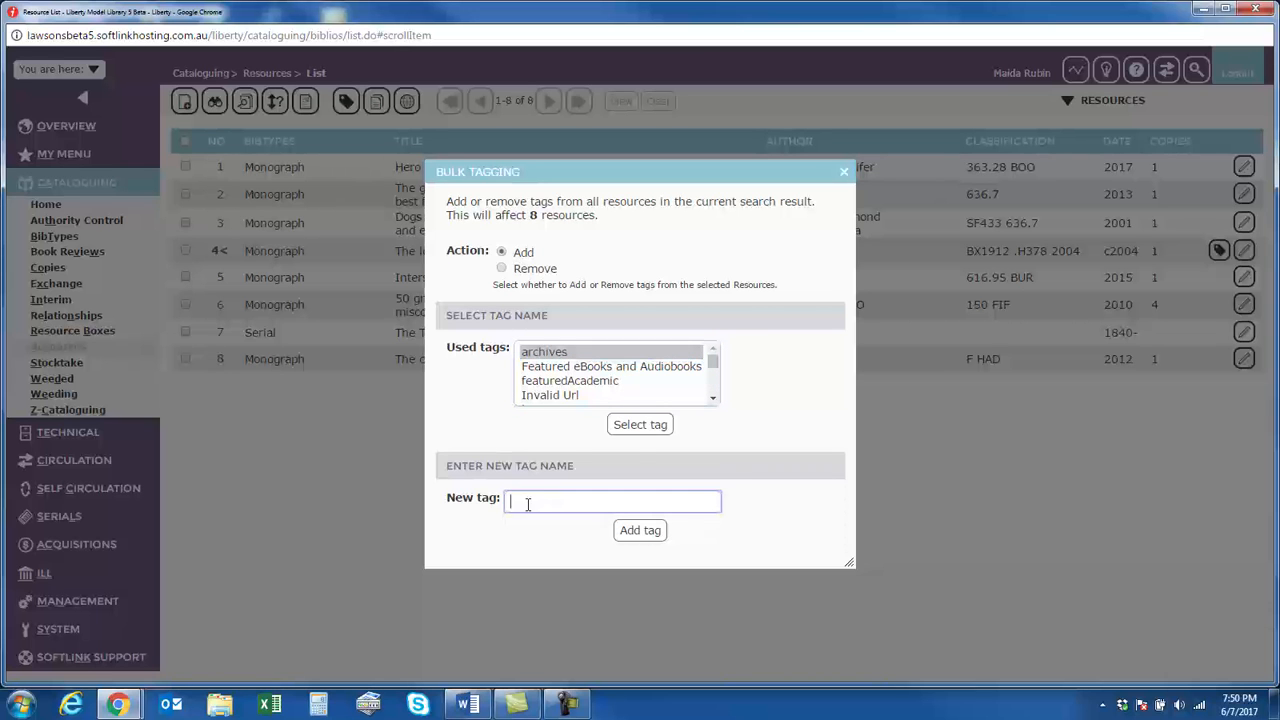
pyautogui.write('July exhibit')
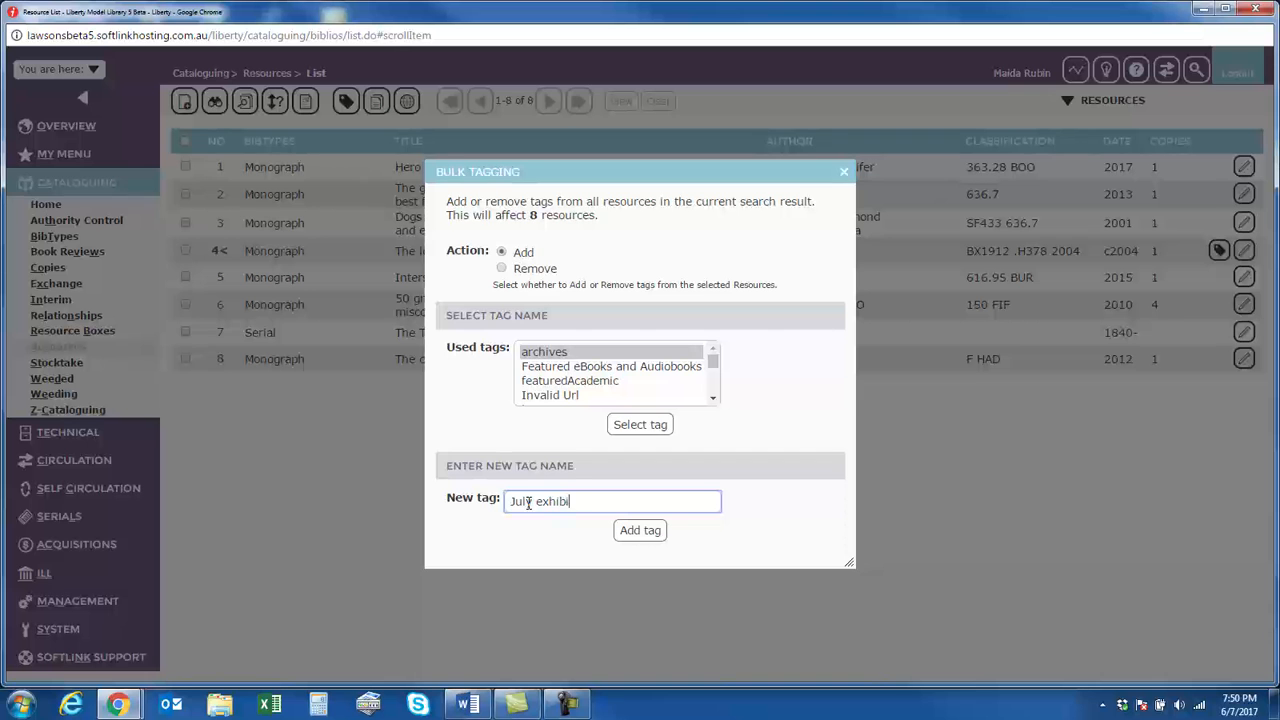
pyautogui.click(654, 530)
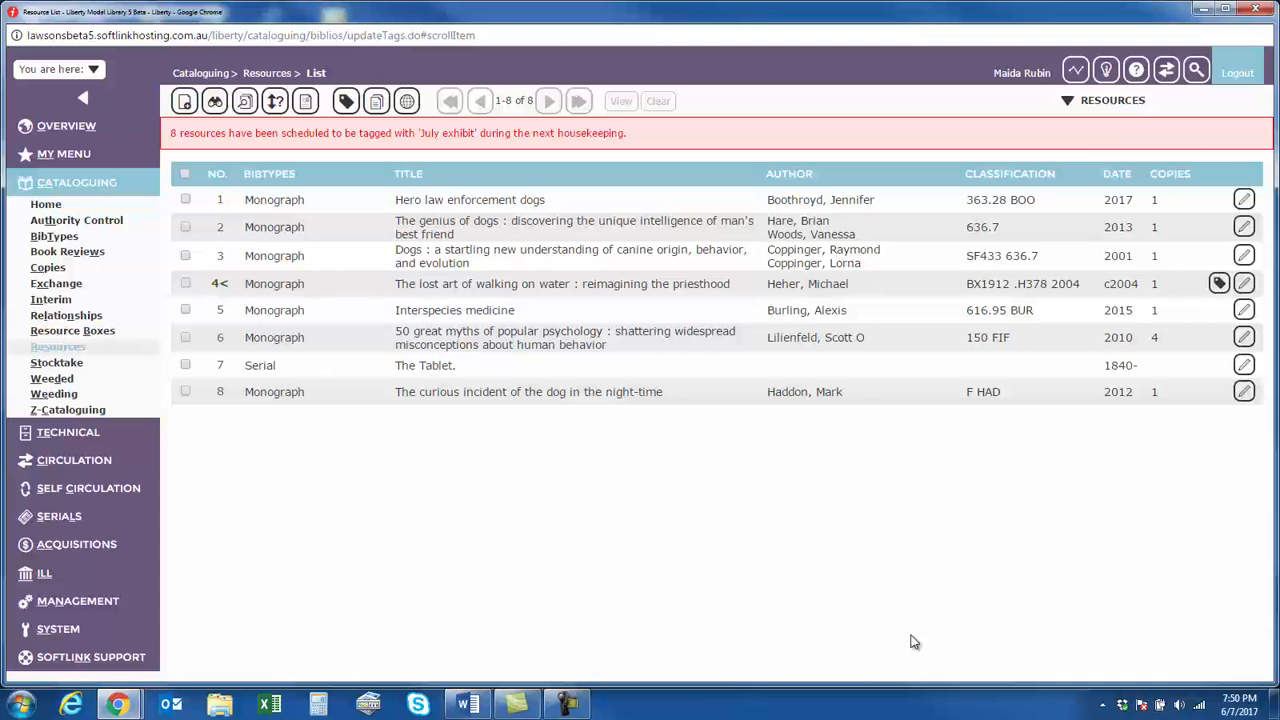
# Open the system housekeeping details and find the Update Resource Tags process
pyautogui.click(76, 632)
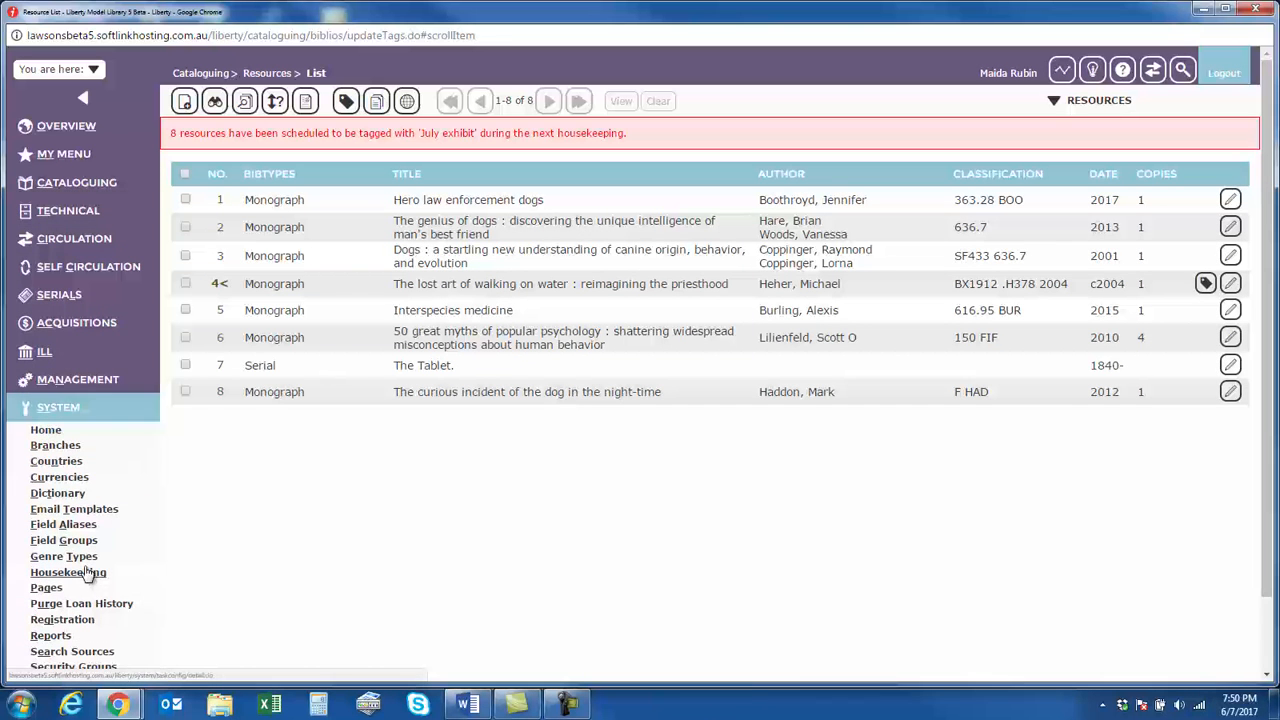
pyautogui.click(86, 572)
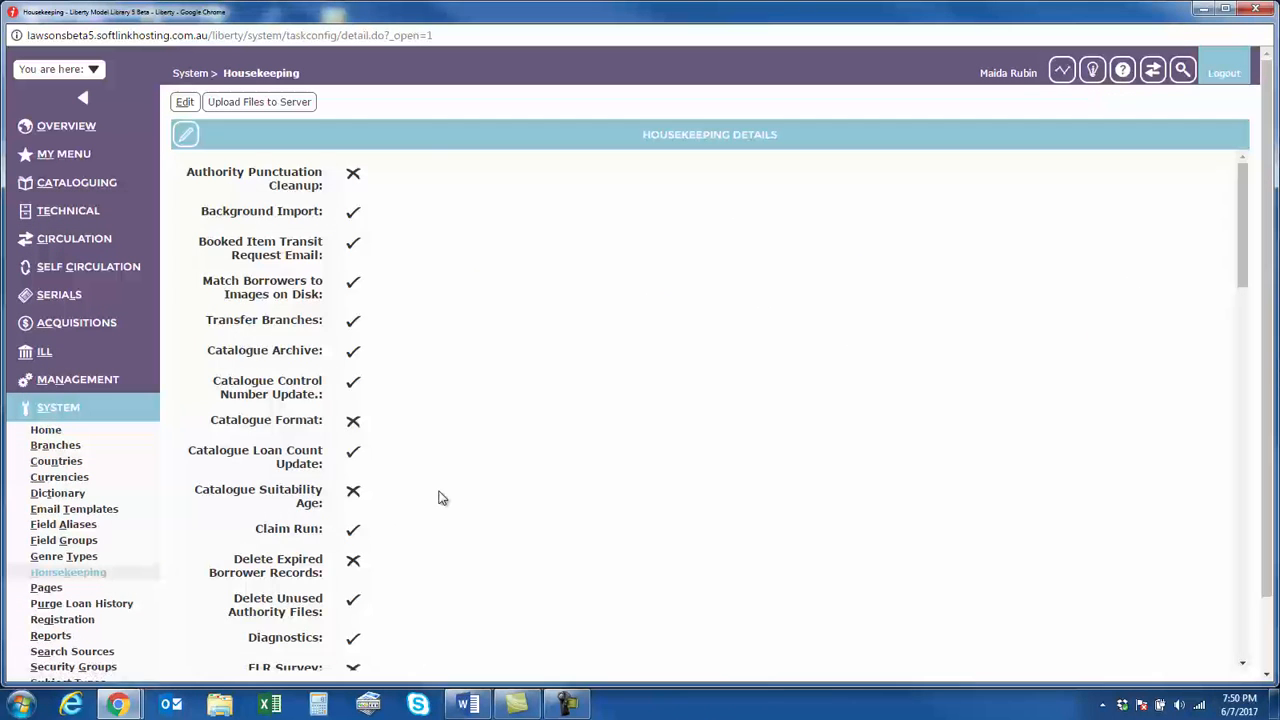
pyautogui.scroll(-15, 441, 497)
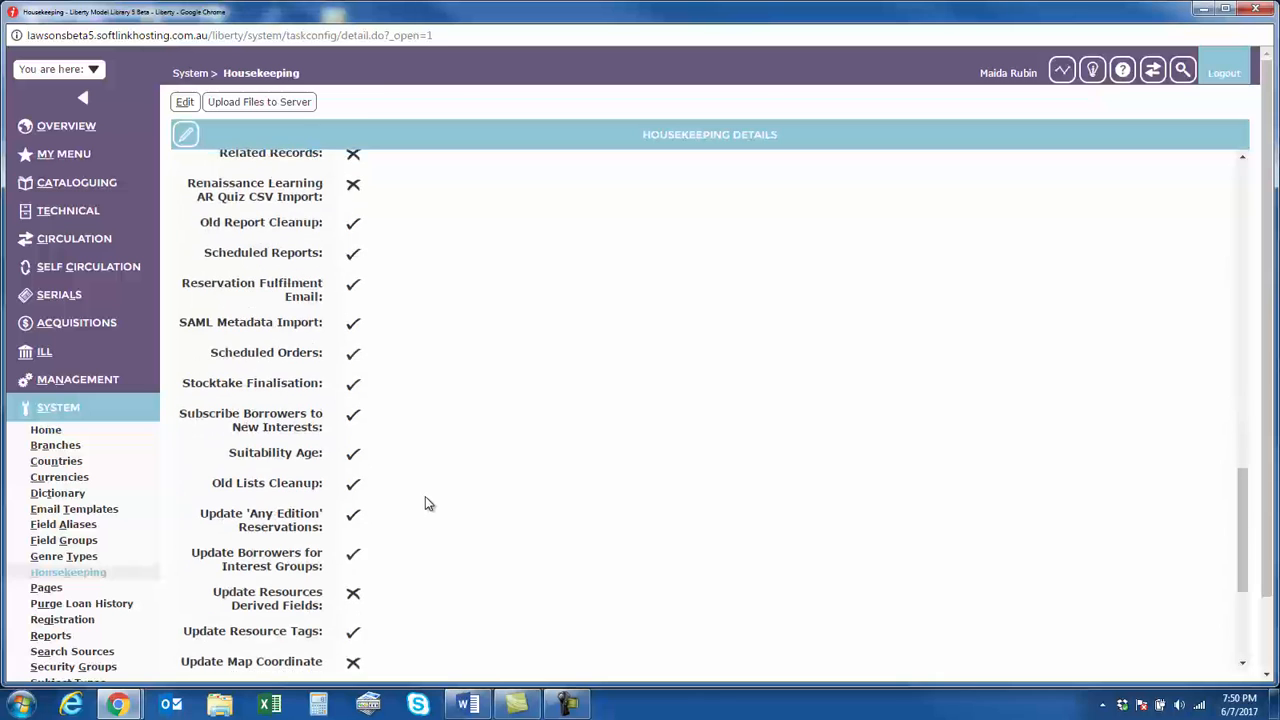
pyautogui.scroll(-3, 406, 534)
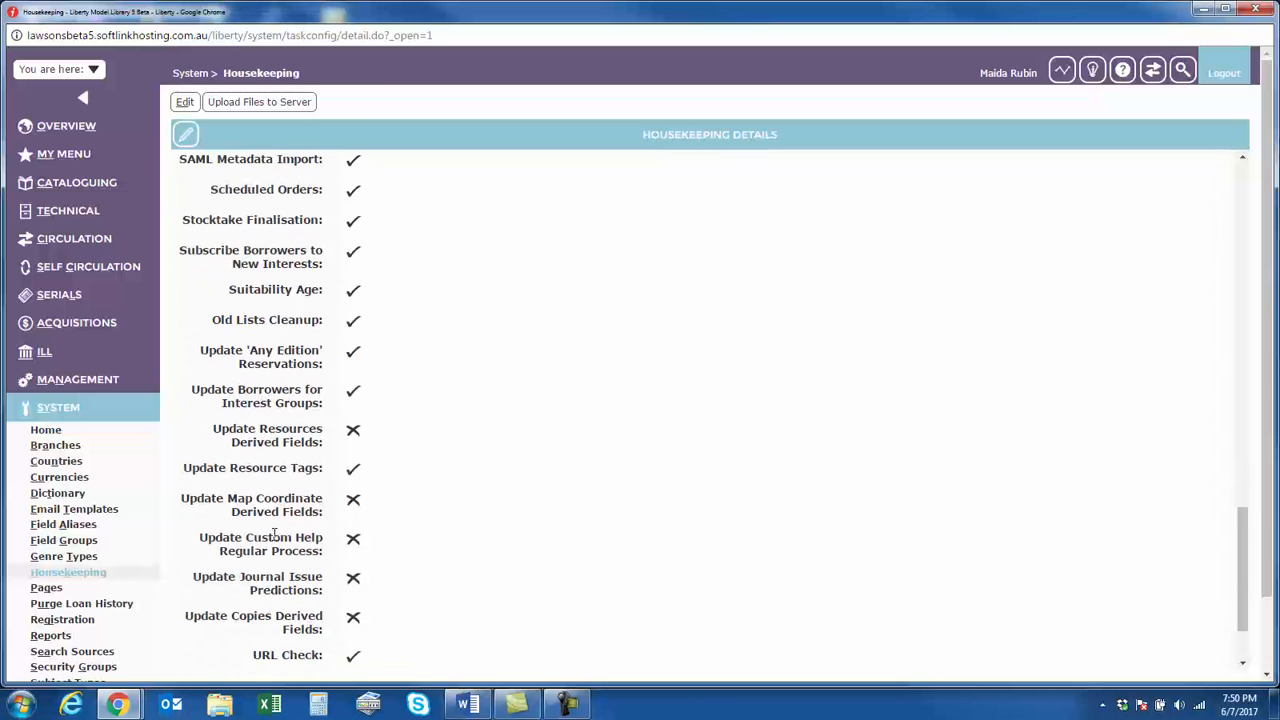
pyautogui.moveTo(181, 470); pyautogui.dragTo(325, 477)
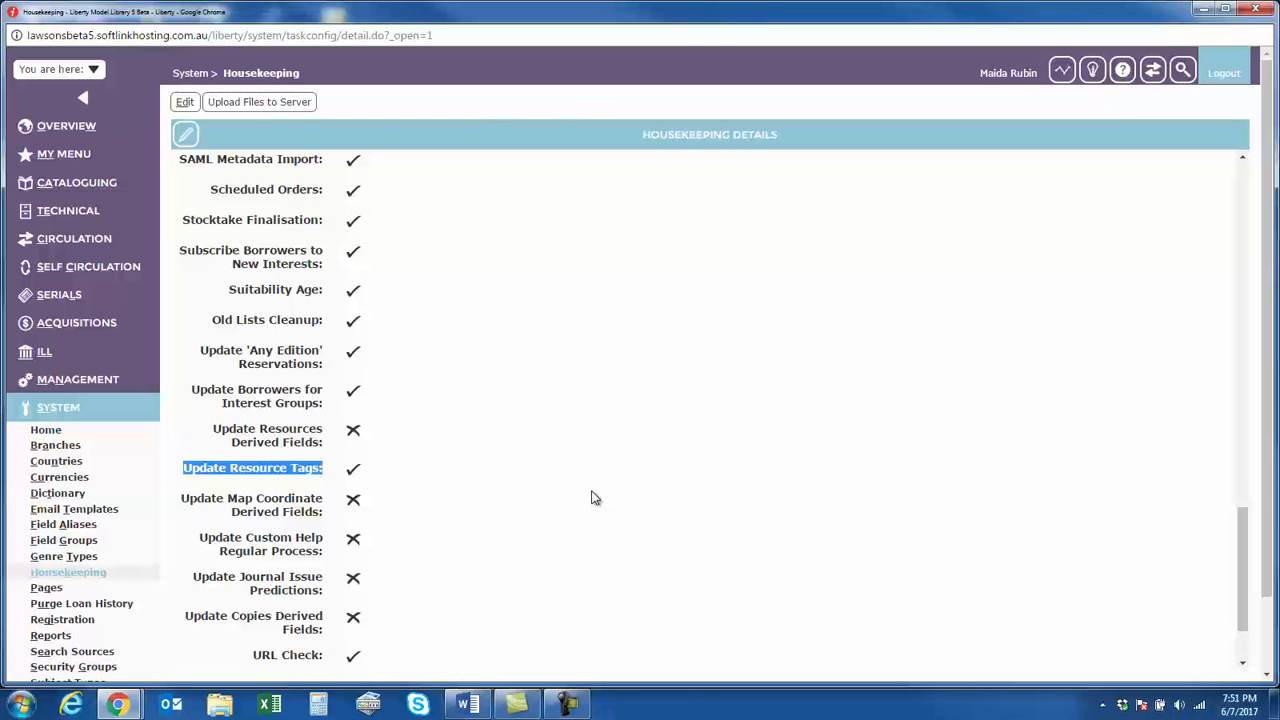
# Edit the housekeeping details to run UpdateCatalogTagsRegularProcess immediately, and save them
pyautogui.click(190, 104)
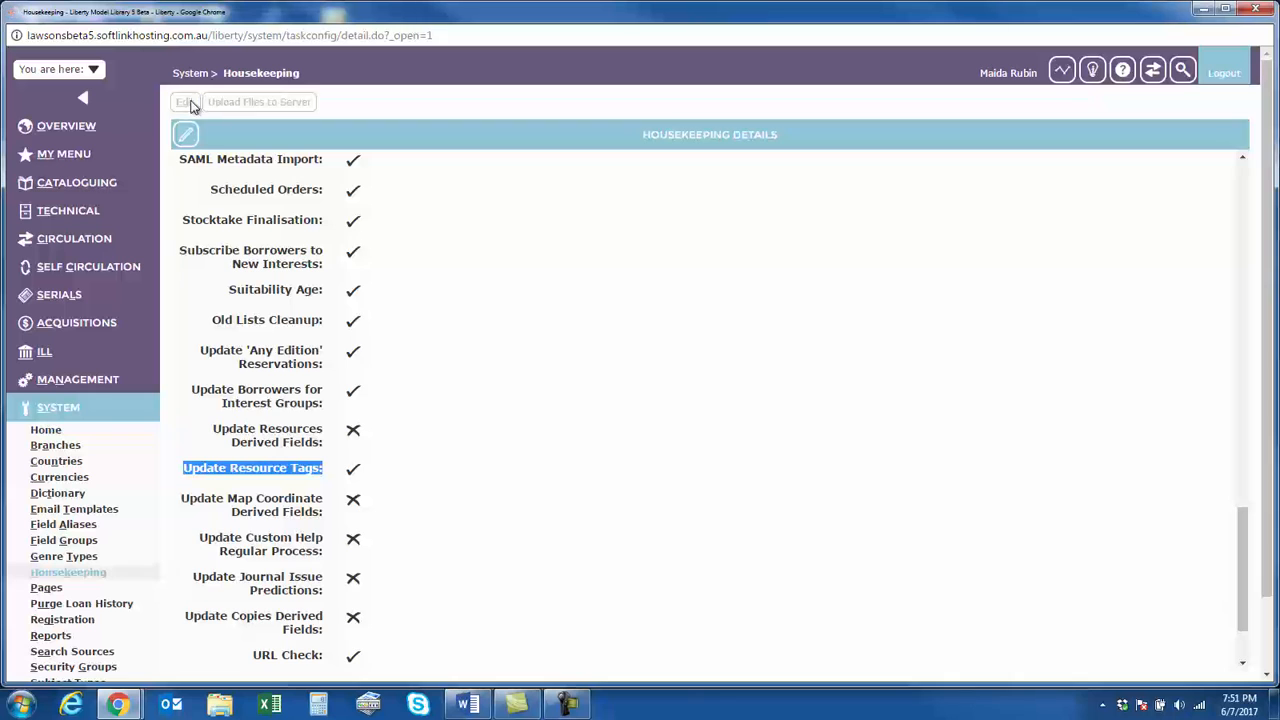
pyautogui.scroll(-14, 587, 441)
pyautogui.scroll(-10, 588, 444)
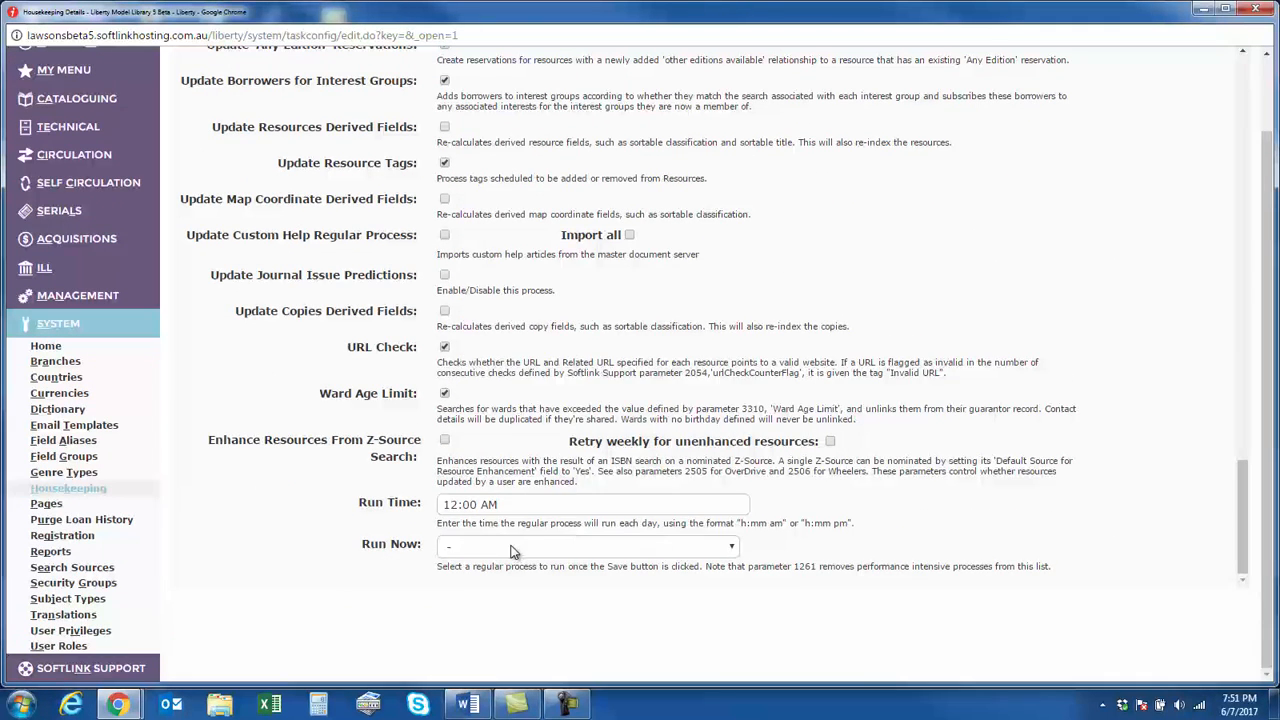
pyautogui.click(511, 549)
pyautogui.moveTo(737, 290); pyautogui.dragTo(757, 522)
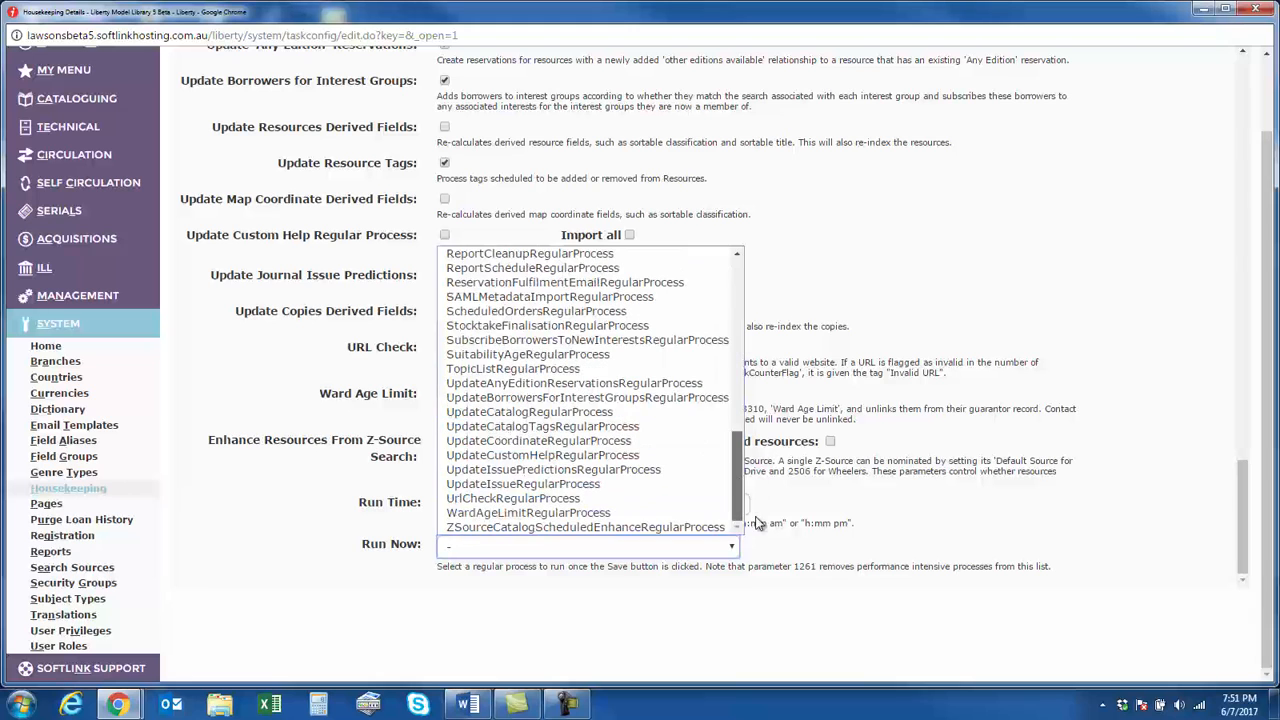
pyautogui.click(548, 427)
pyautogui.scroll(20, 508, 423)
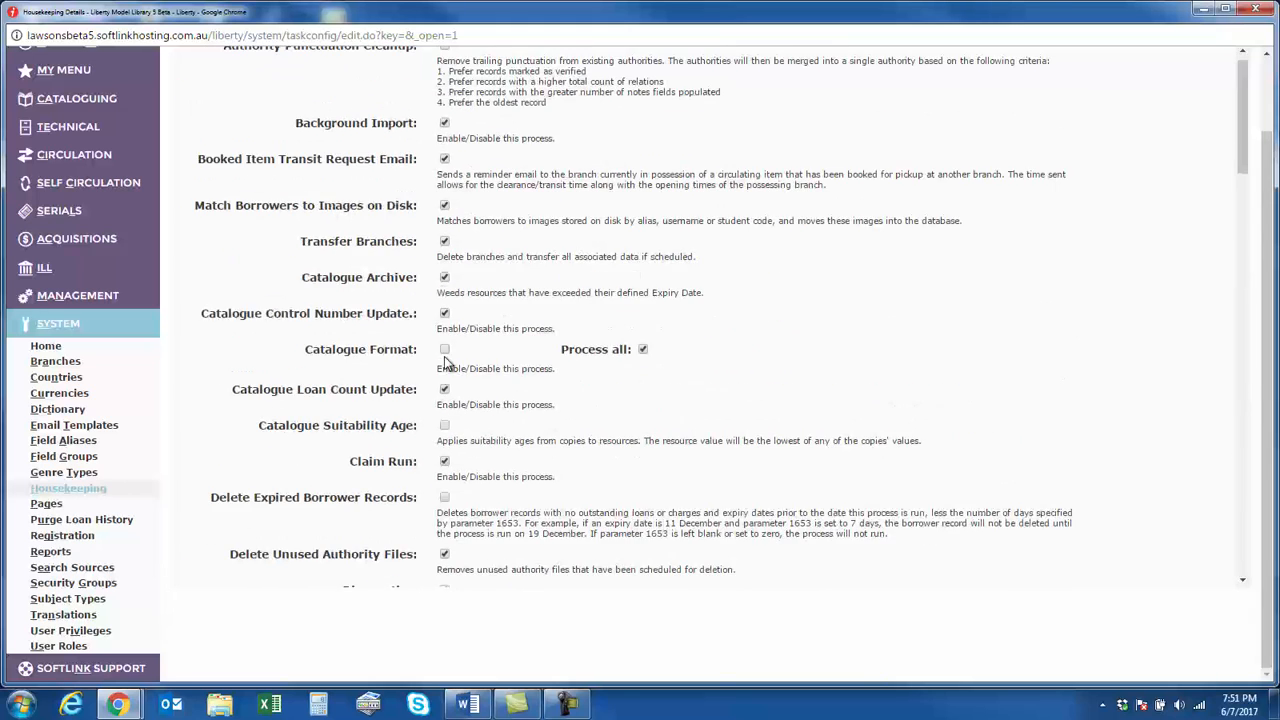
pyautogui.scroll(2, 459, 318)
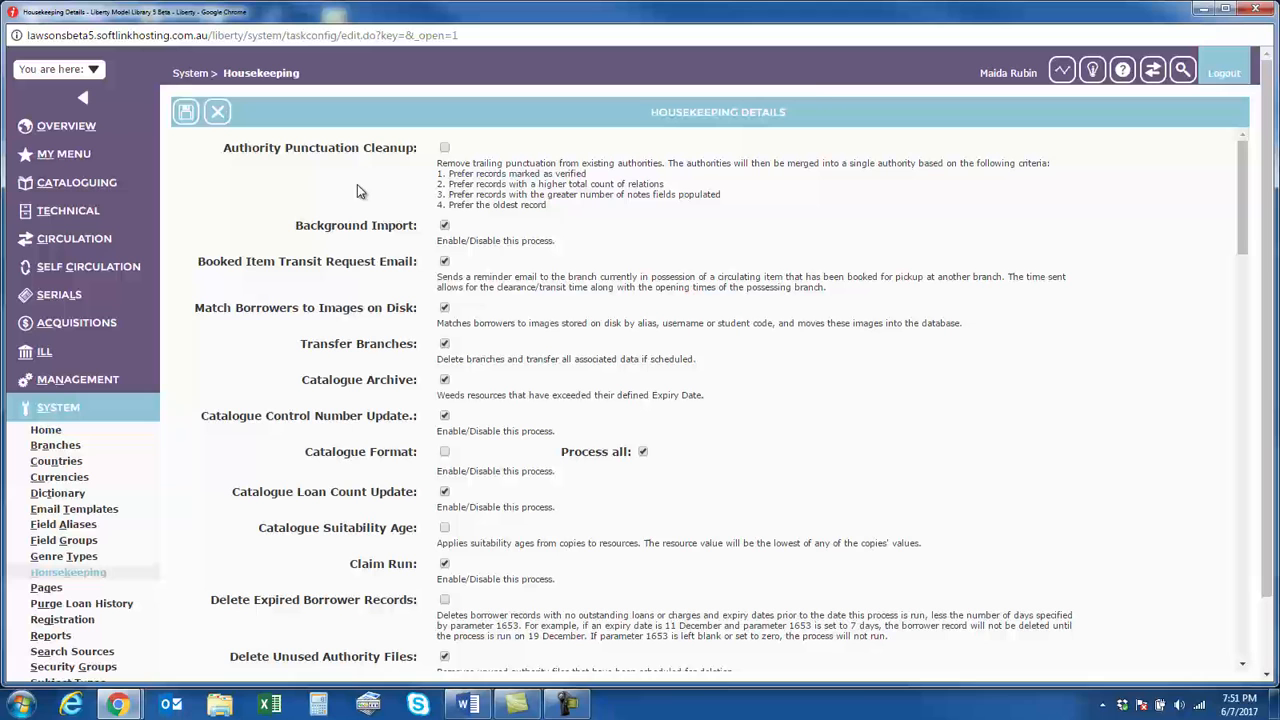
pyautogui.click(186, 111)
pyautogui.click(696, 123)
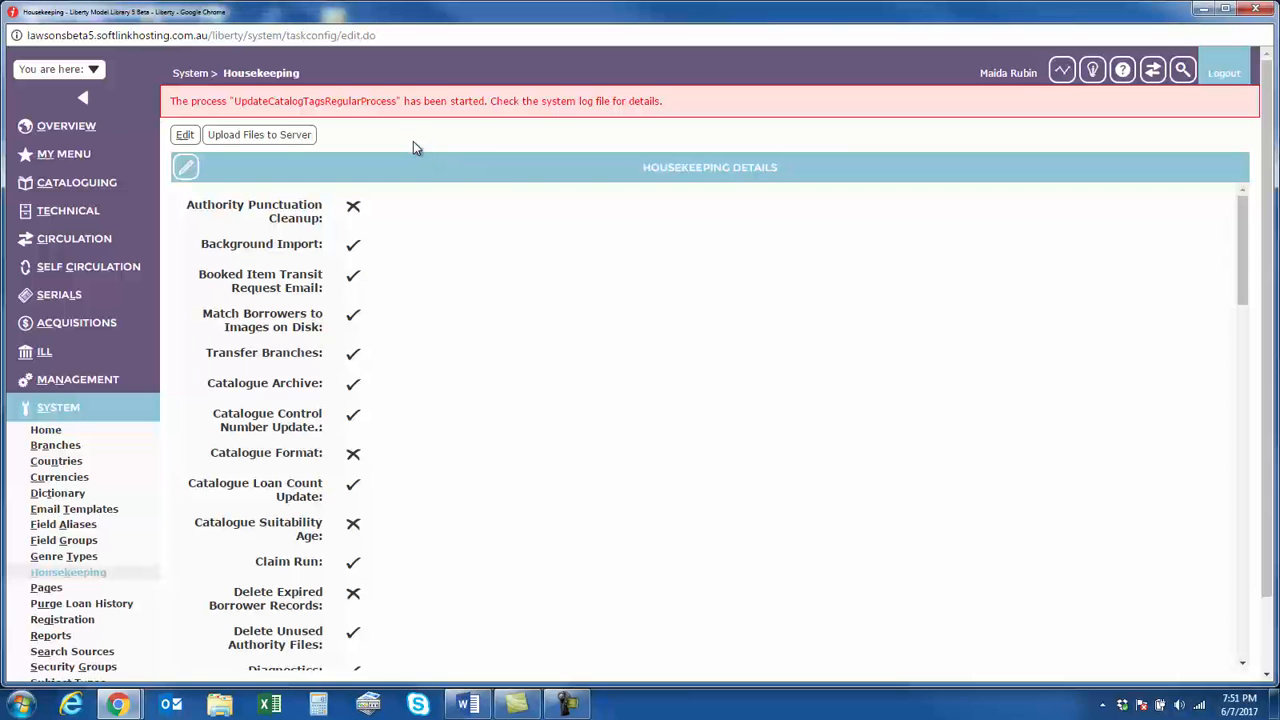
# Return to the previous cataloguing resource list, and open the copies search
pyautogui.click(70, 72)
pyautogui.click(75, 93)
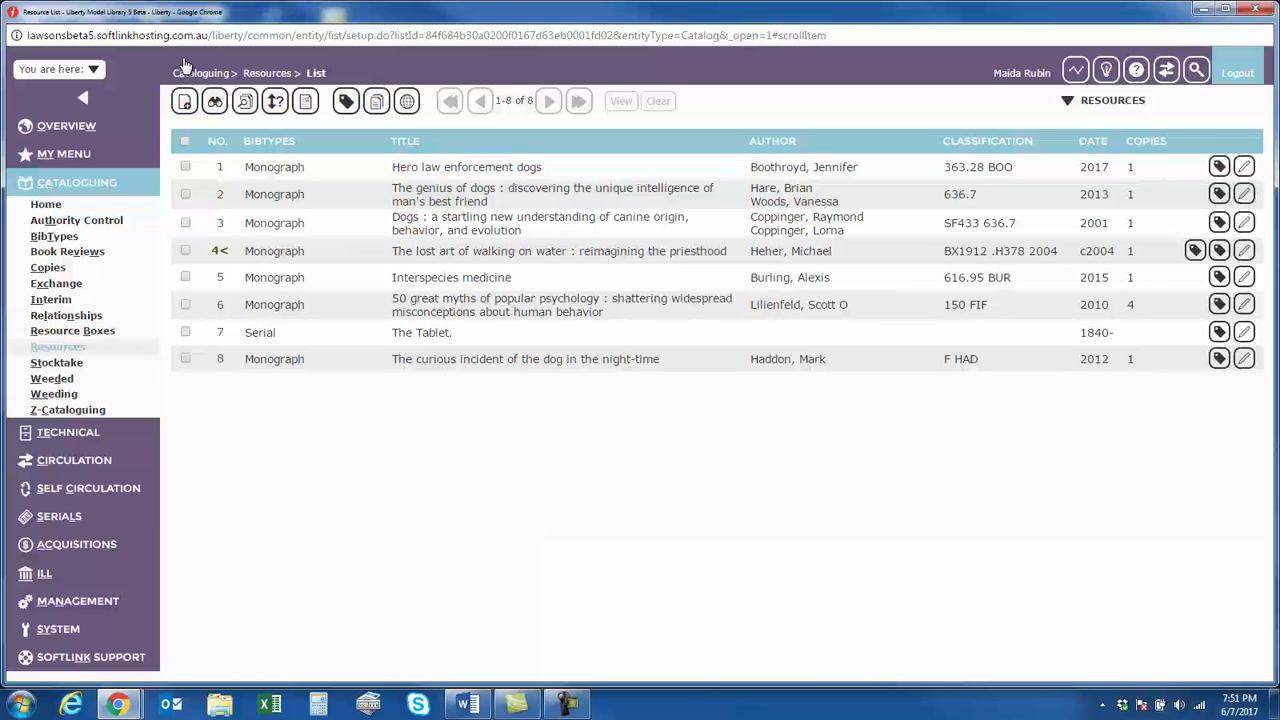
pyautogui.click(46, 269)
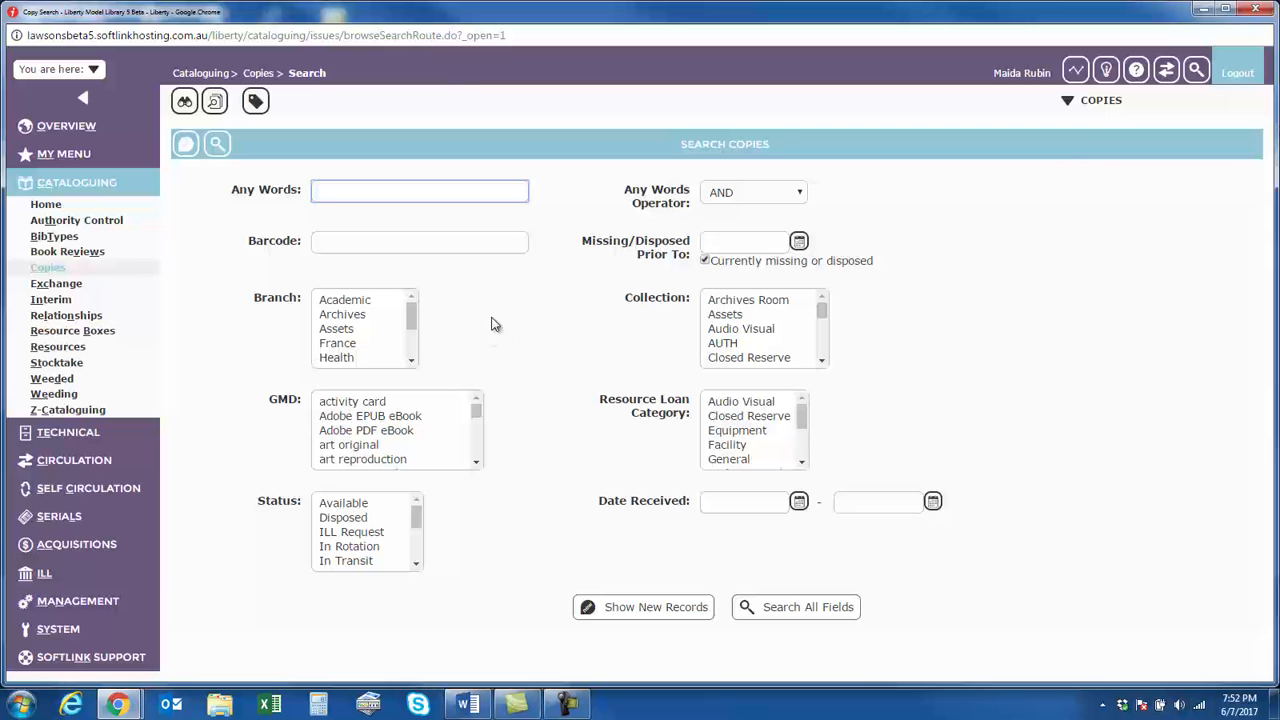
# Switch to the library search homepage and look up The Australian law journal in the serial lists
pyautogui.click(1197, 71)
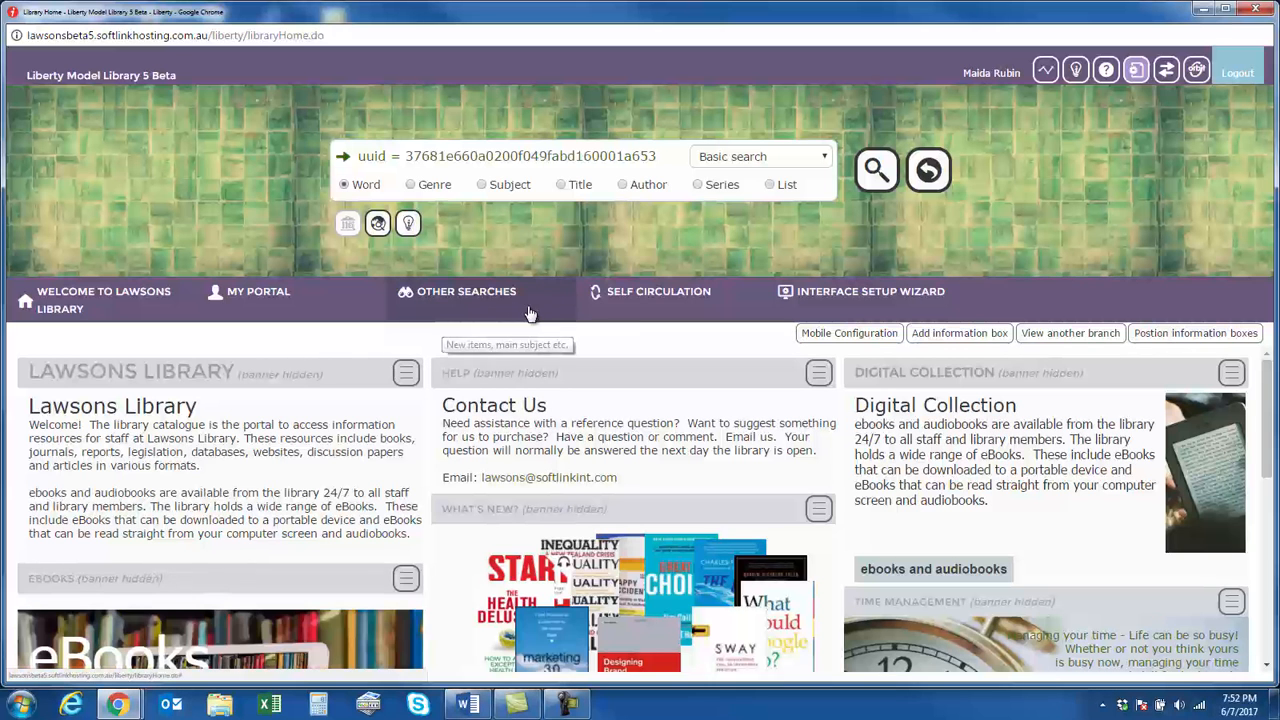
pyautogui.click(490, 300)
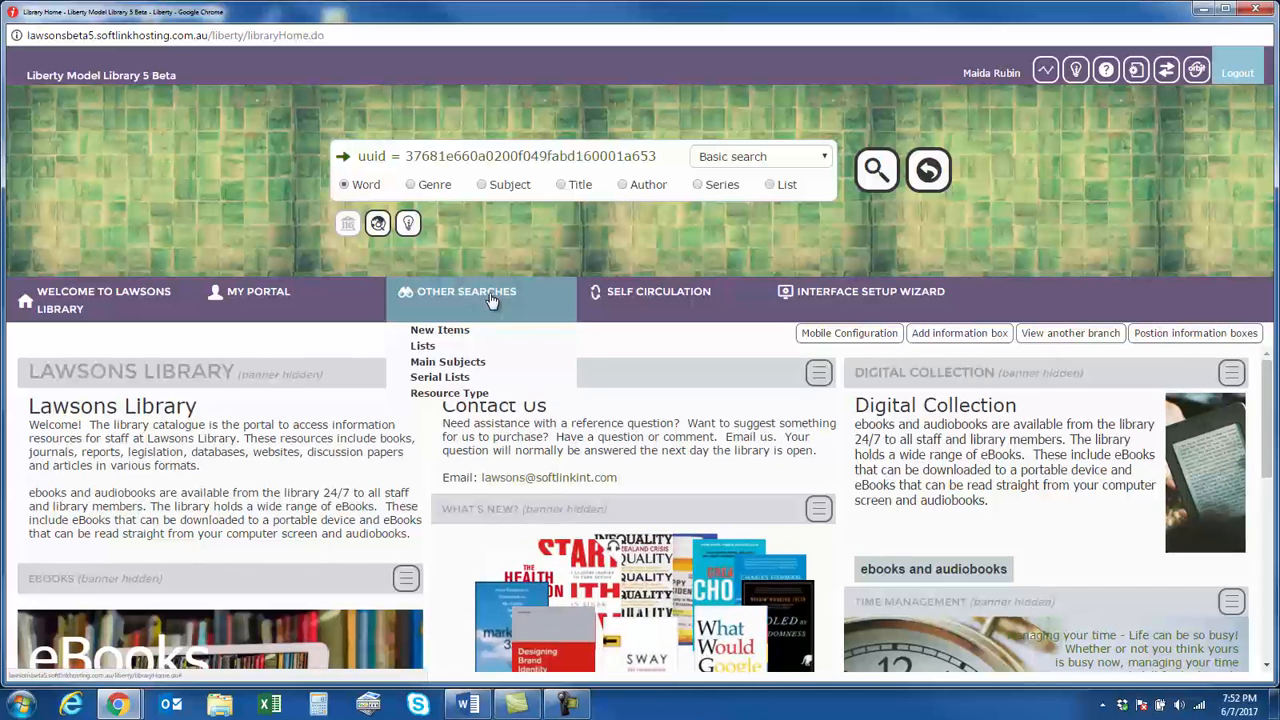
pyautogui.click(440, 377)
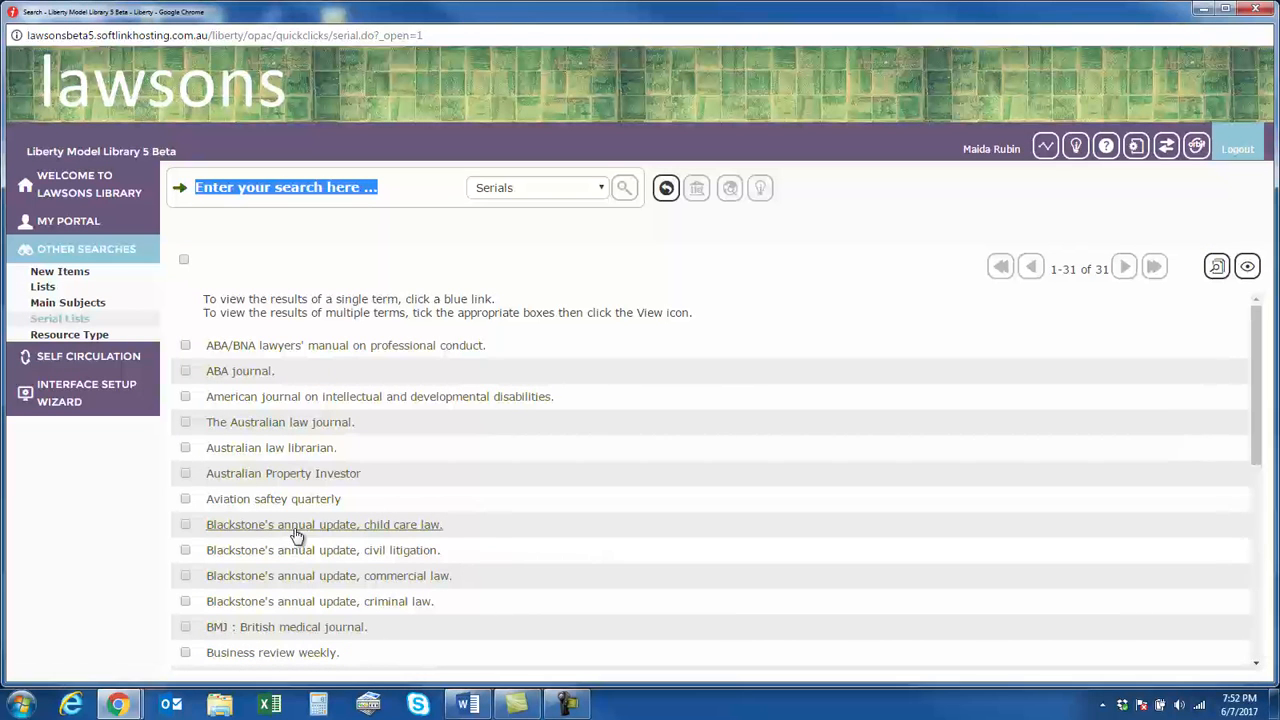
pyautogui.moveTo(250, 457); pyautogui.dragTo(251, 429)
pyautogui.click(265, 425)
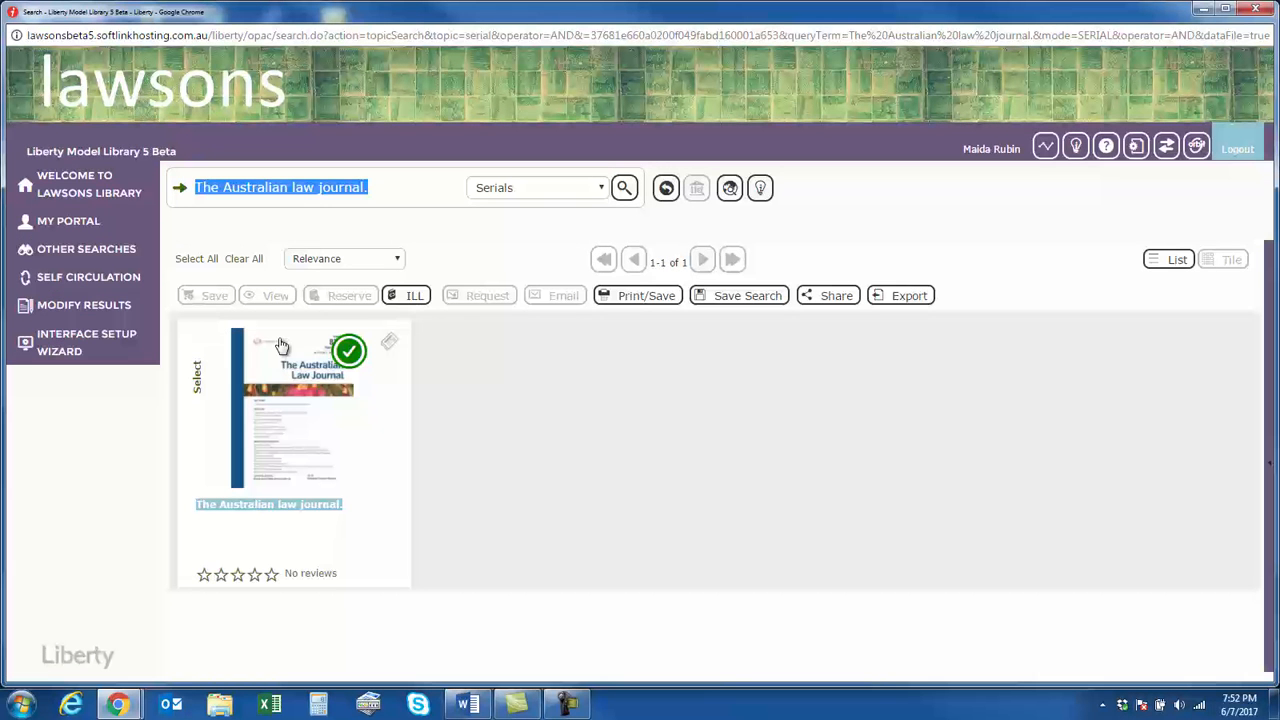
# View the full record of The Australian law journal, examine its journal holdings, and close it
pyautogui.click(277, 503)
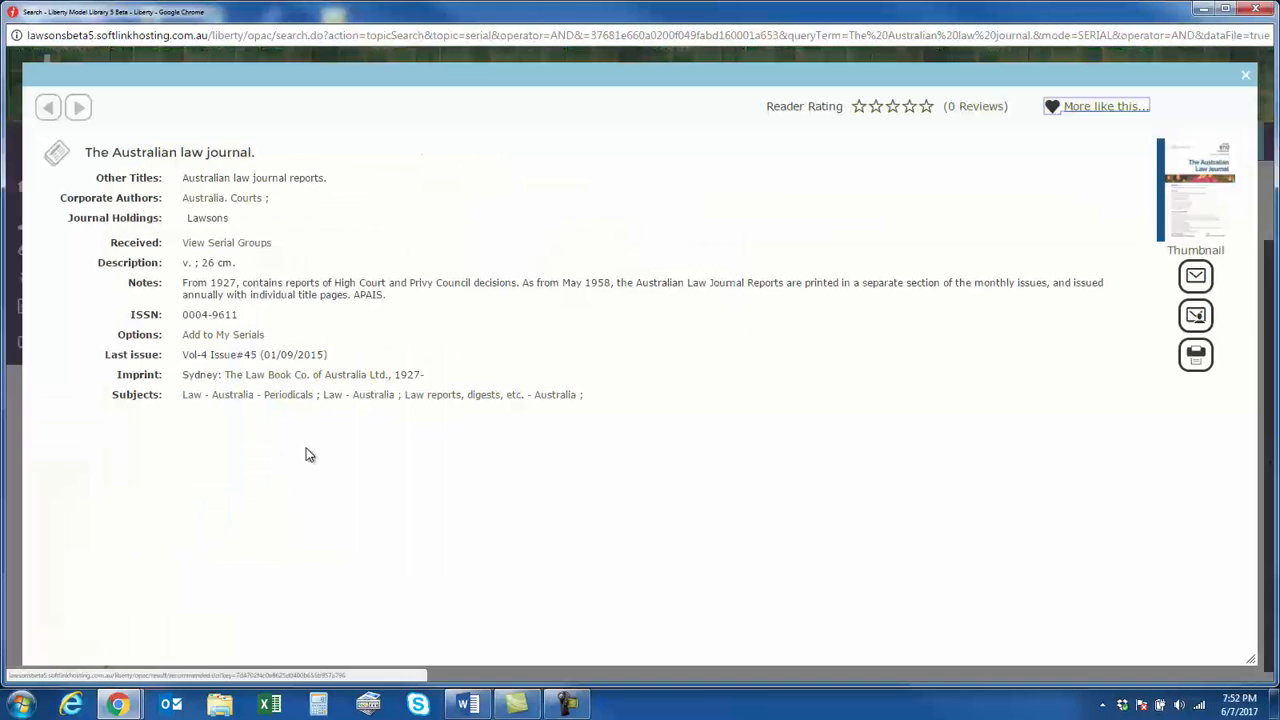
pyautogui.moveTo(69, 218); pyautogui.dragTo(253, 224)
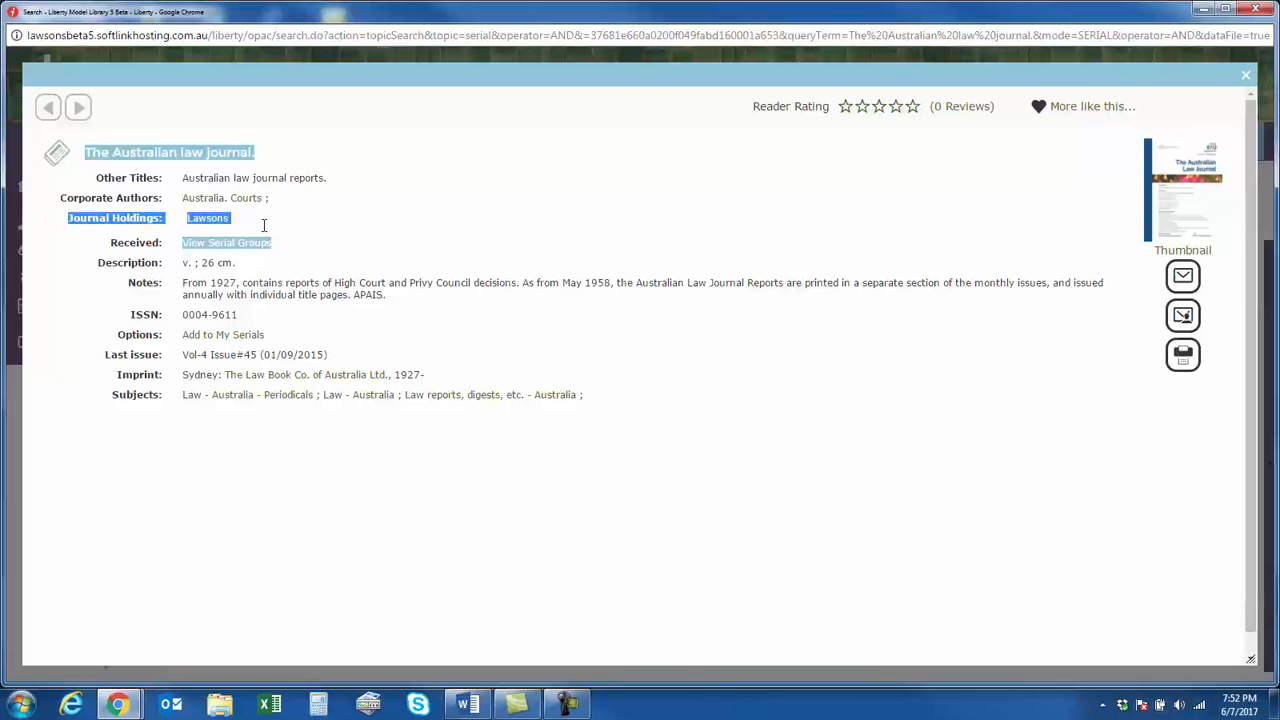
pyautogui.click(255, 553)
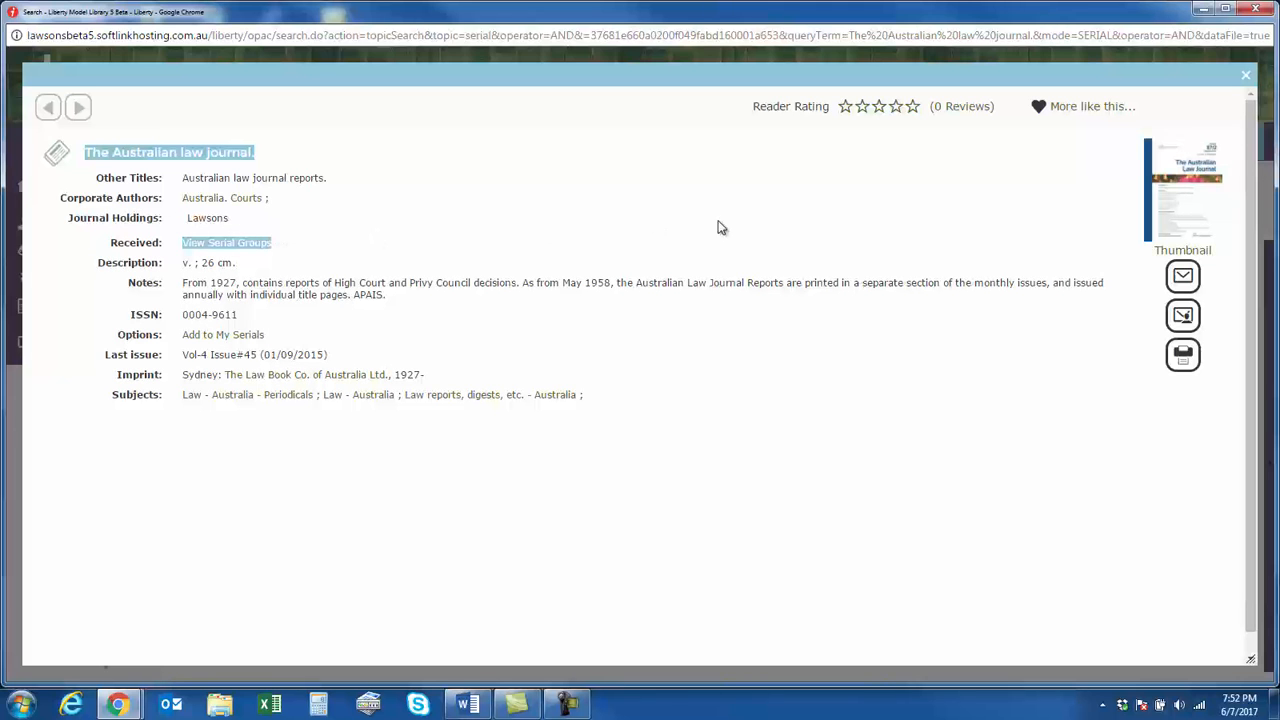
pyautogui.click(1246, 76)
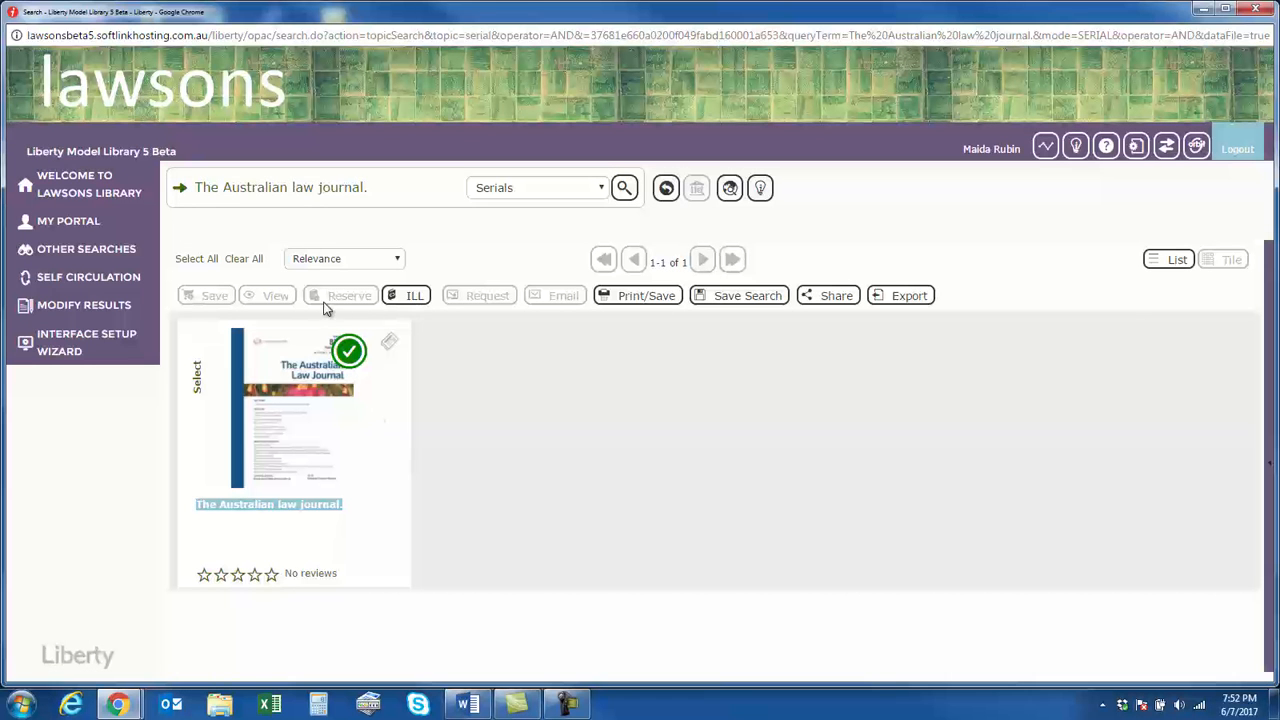
# Examine the ABA/BNA lawyers' manual on professional conduct record from the serial lists, close it, and return to the library homepage
pyautogui.click(116, 251)
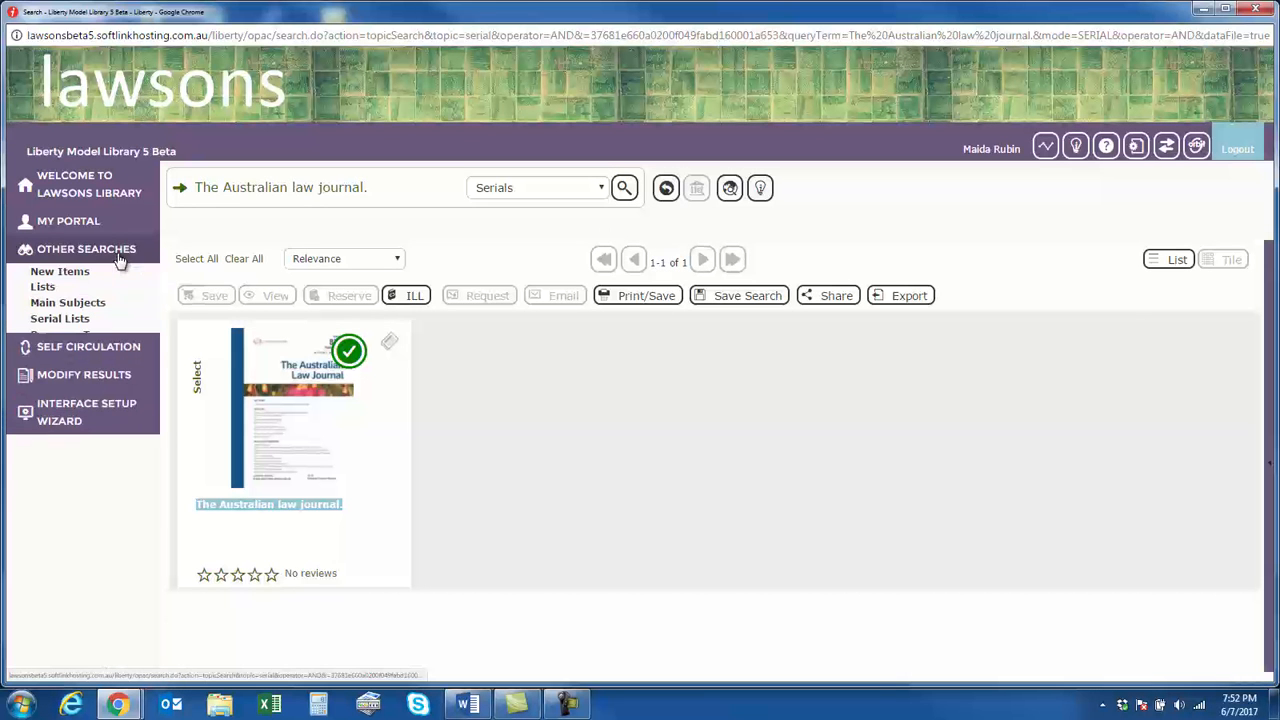
pyautogui.click(72, 319)
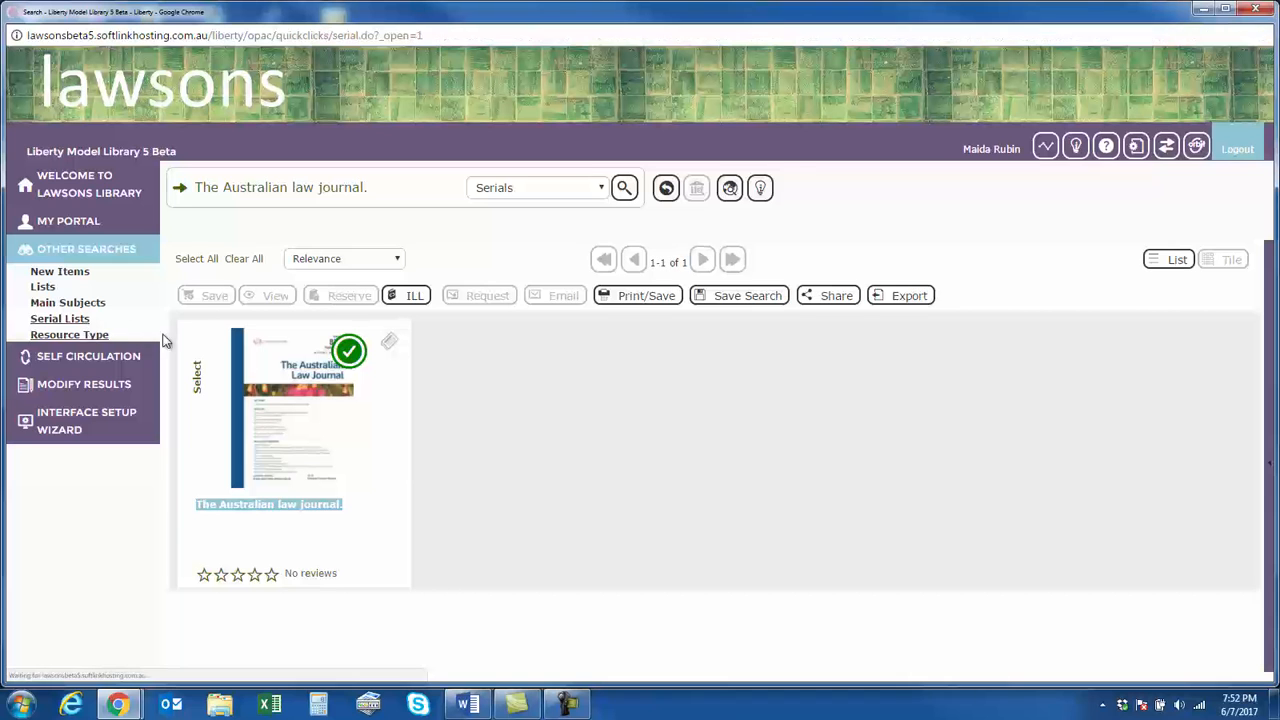
pyautogui.click(250, 345)
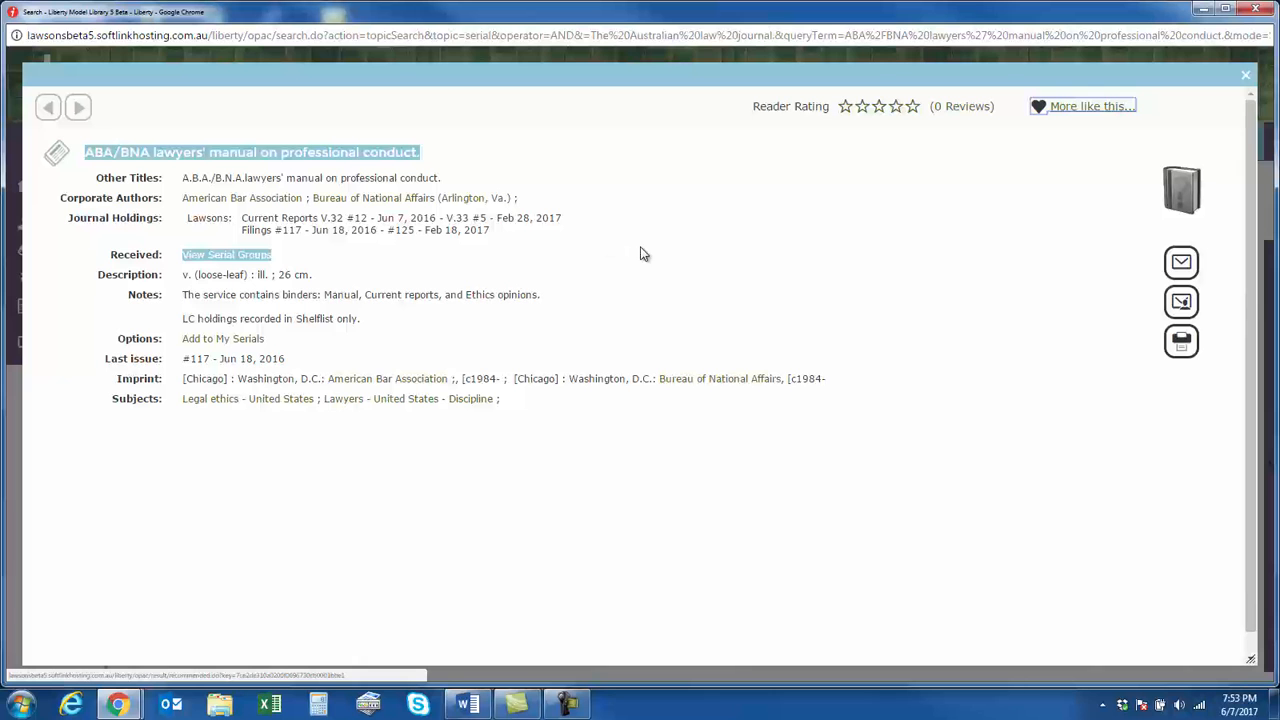
pyautogui.click(1245, 75)
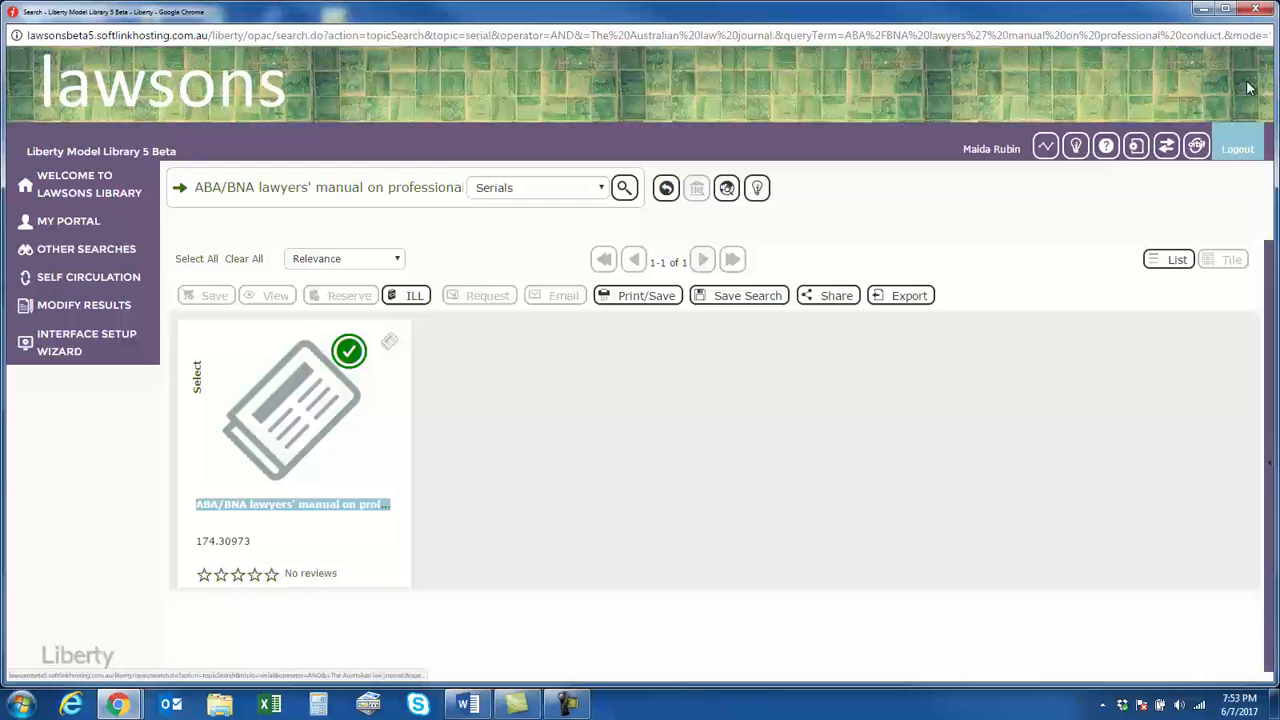
pyautogui.click(118, 186)
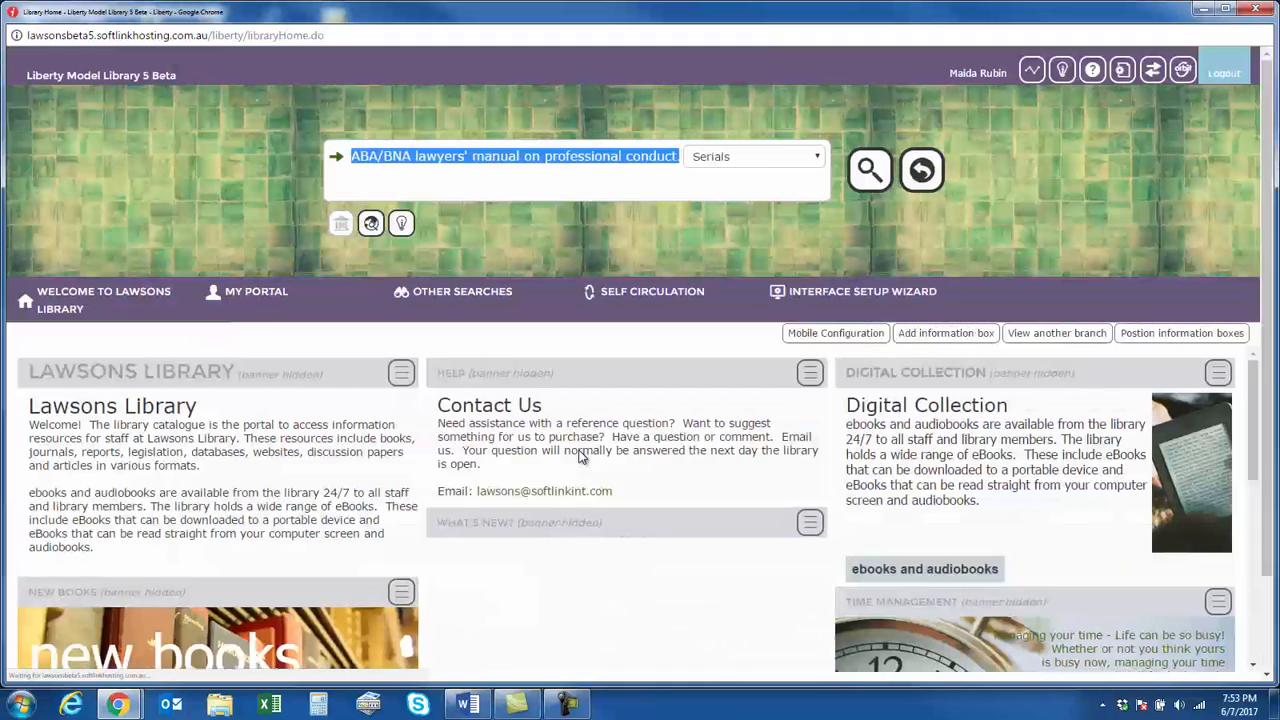